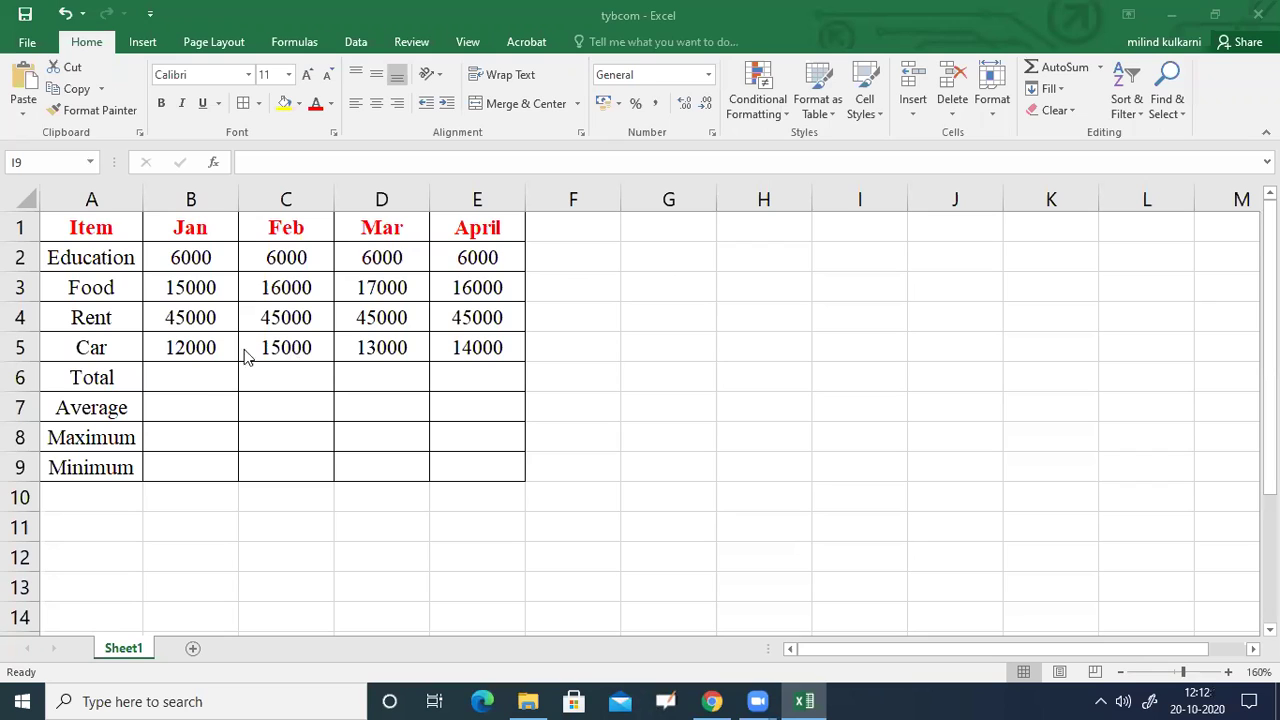
Enter the formula =SUM(B2:B5) in cell B6 to total the January expenses.
left_click(190, 376)
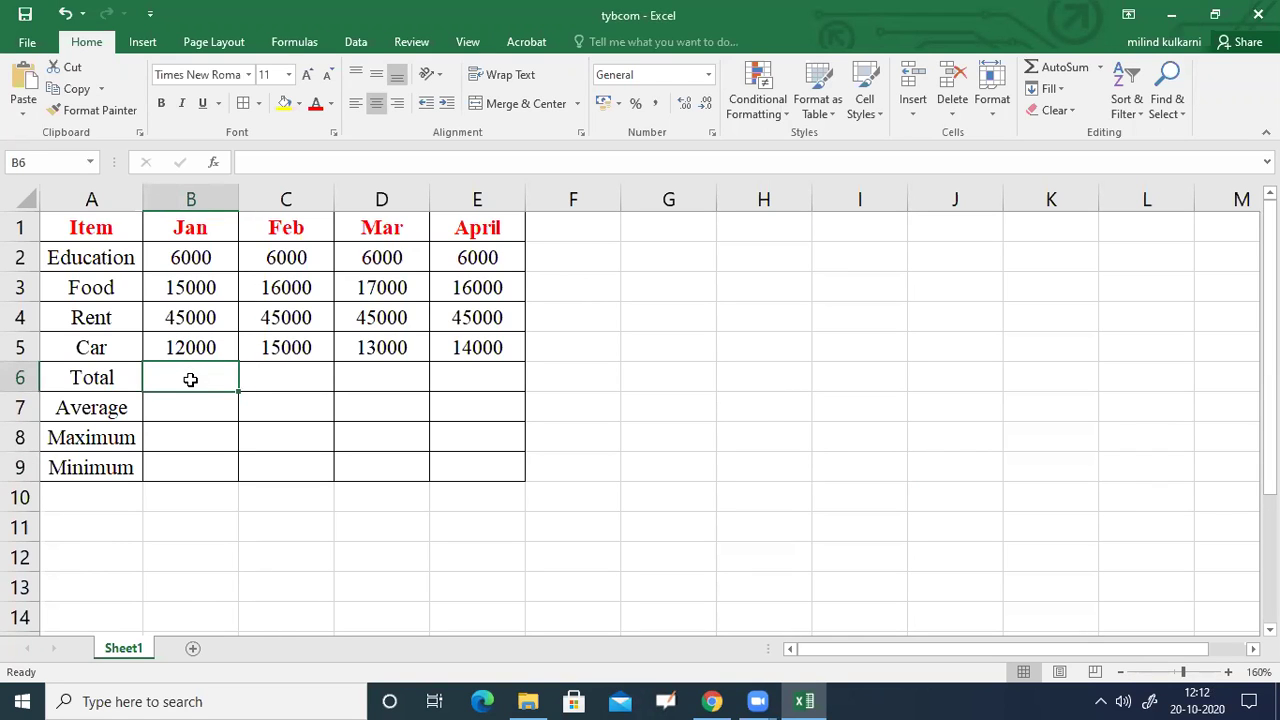
type("=")
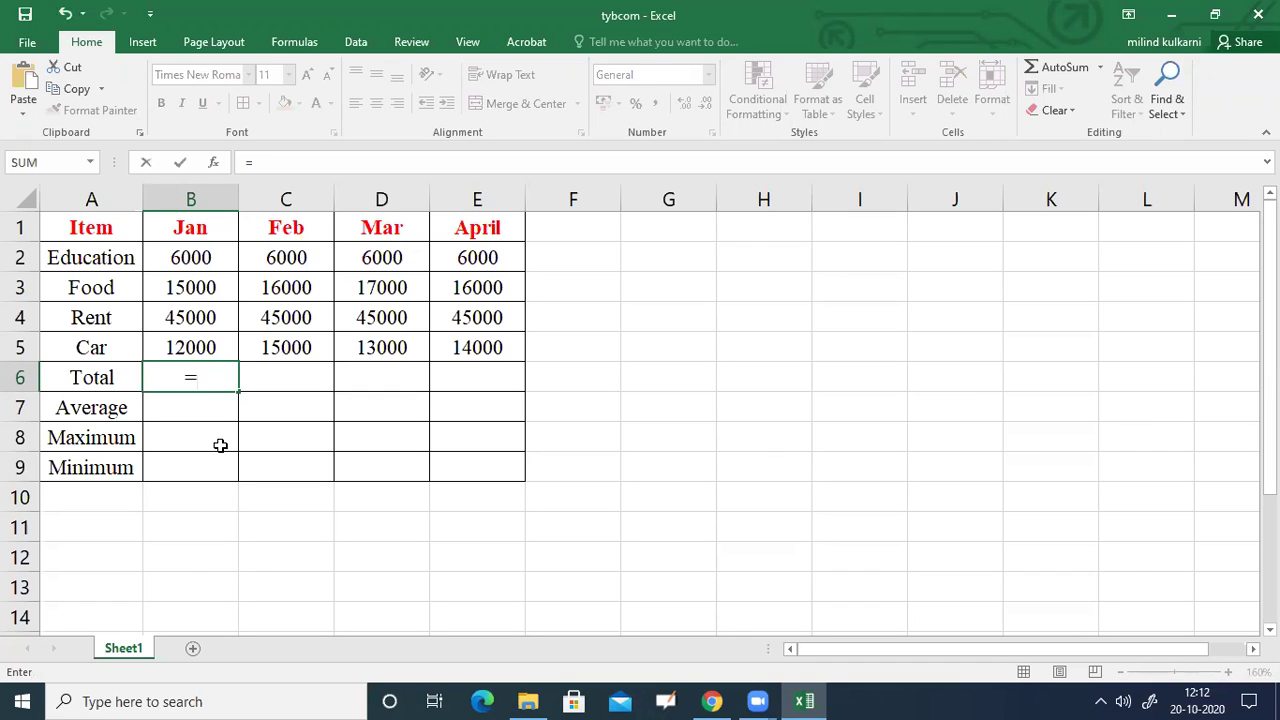
type("sum")
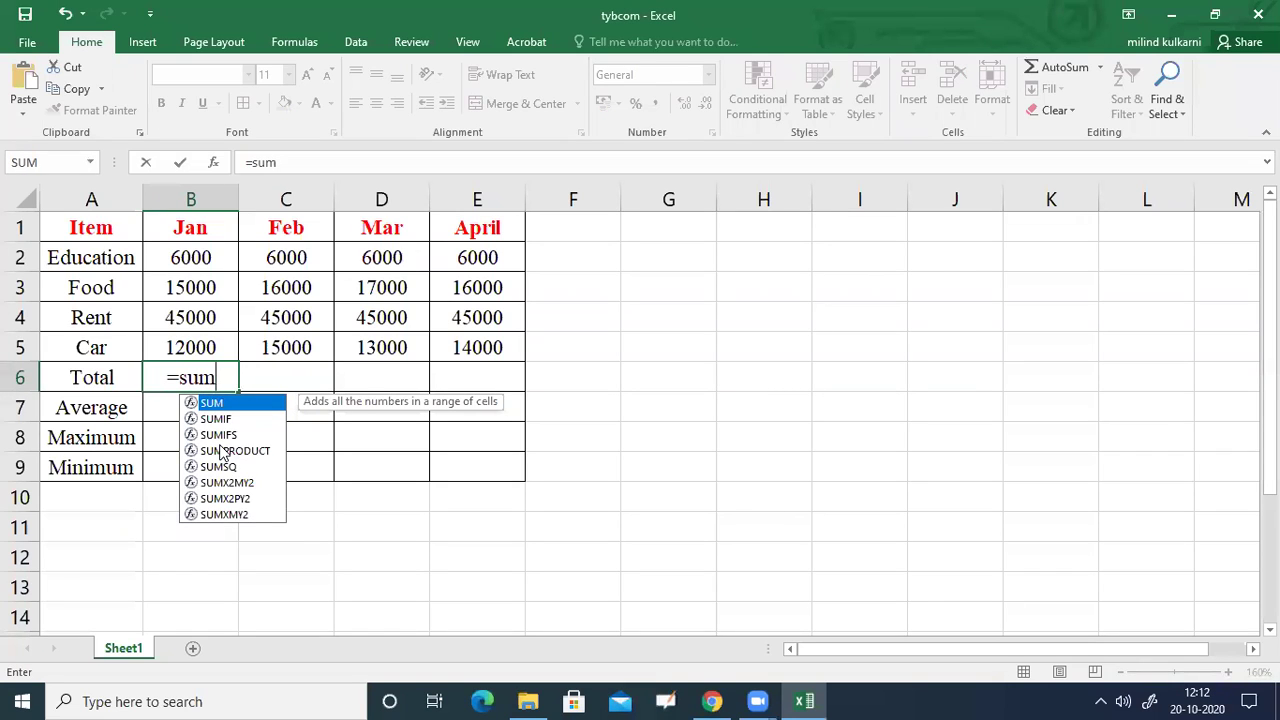
type("(")
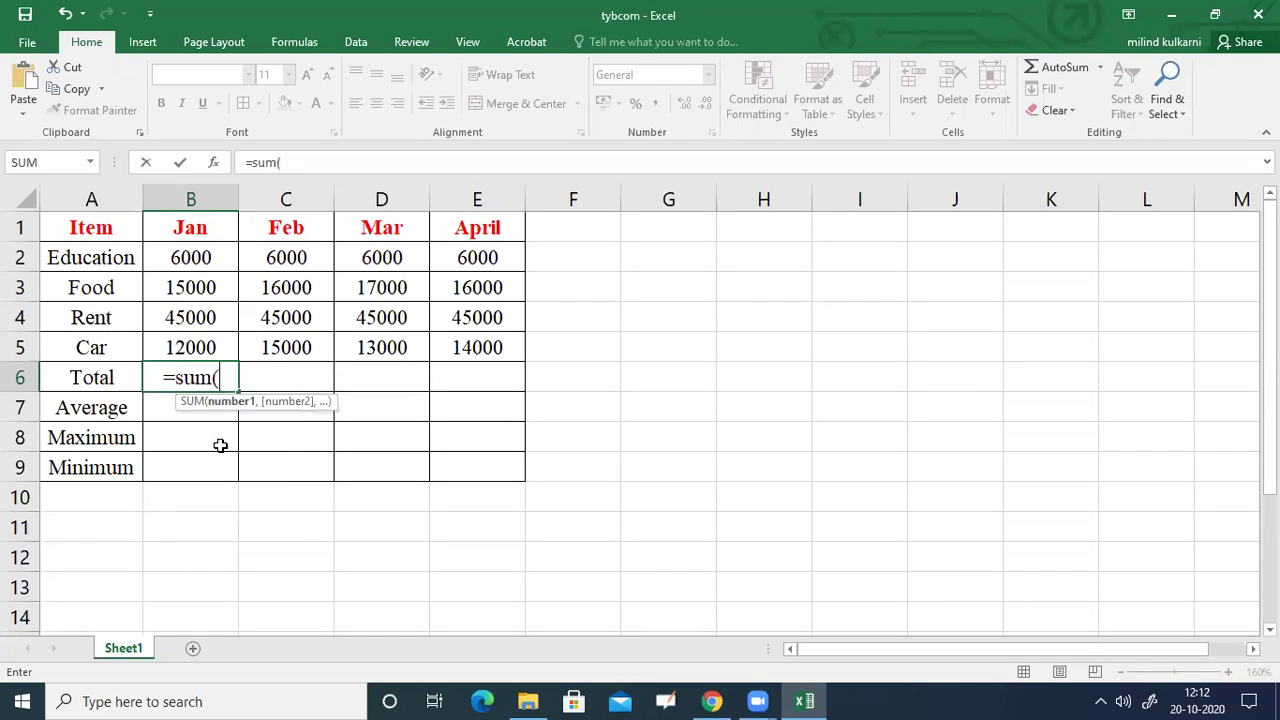
left_click(200, 258)
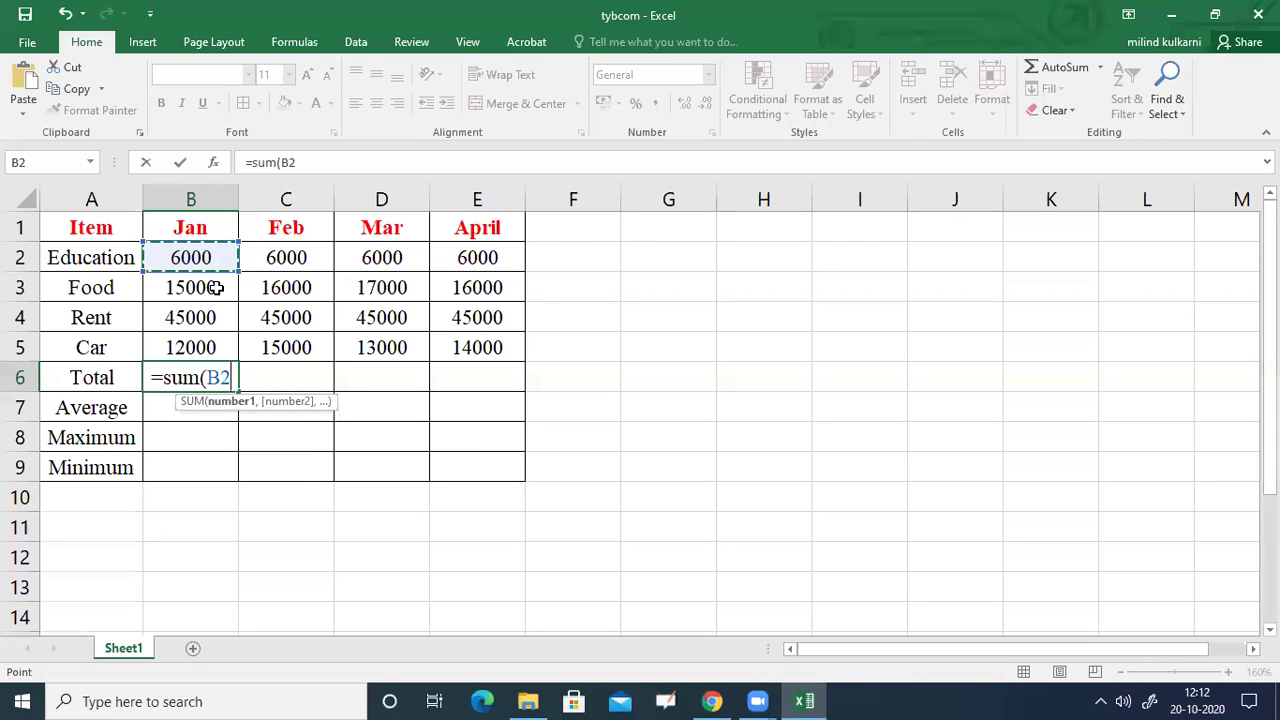
key("F8")
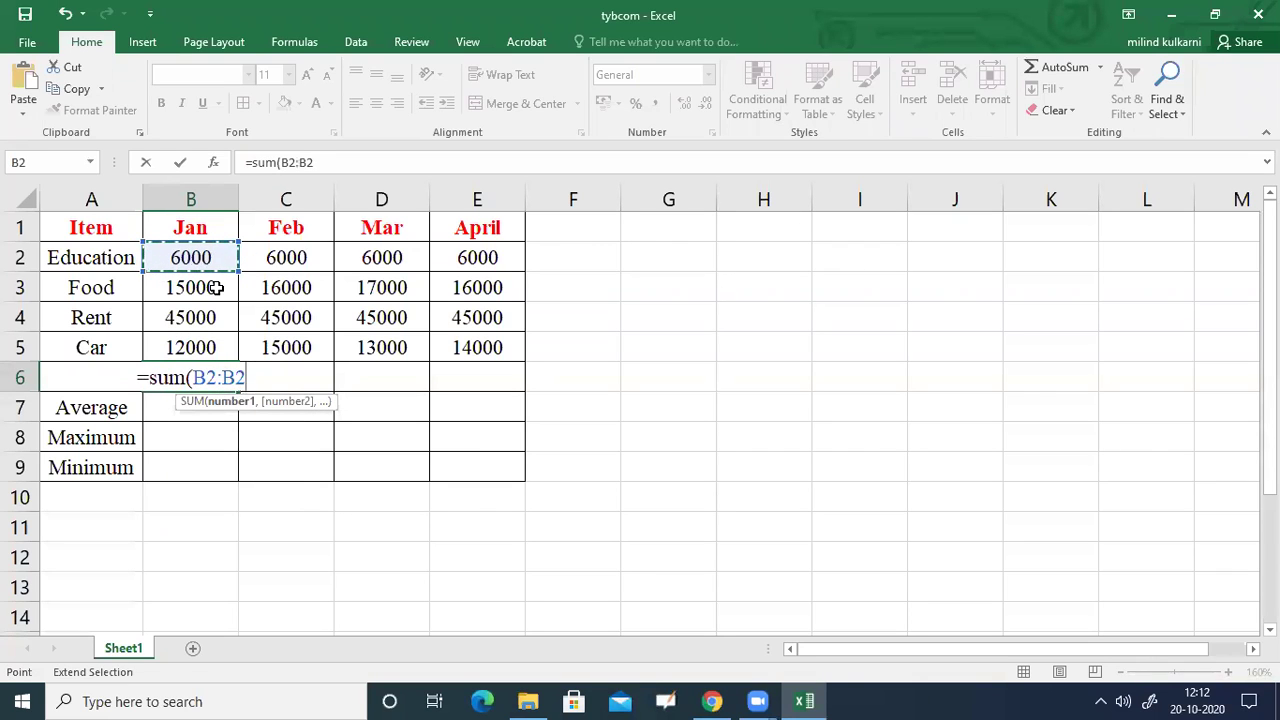
key("BackSpace")
key("BackSpace")
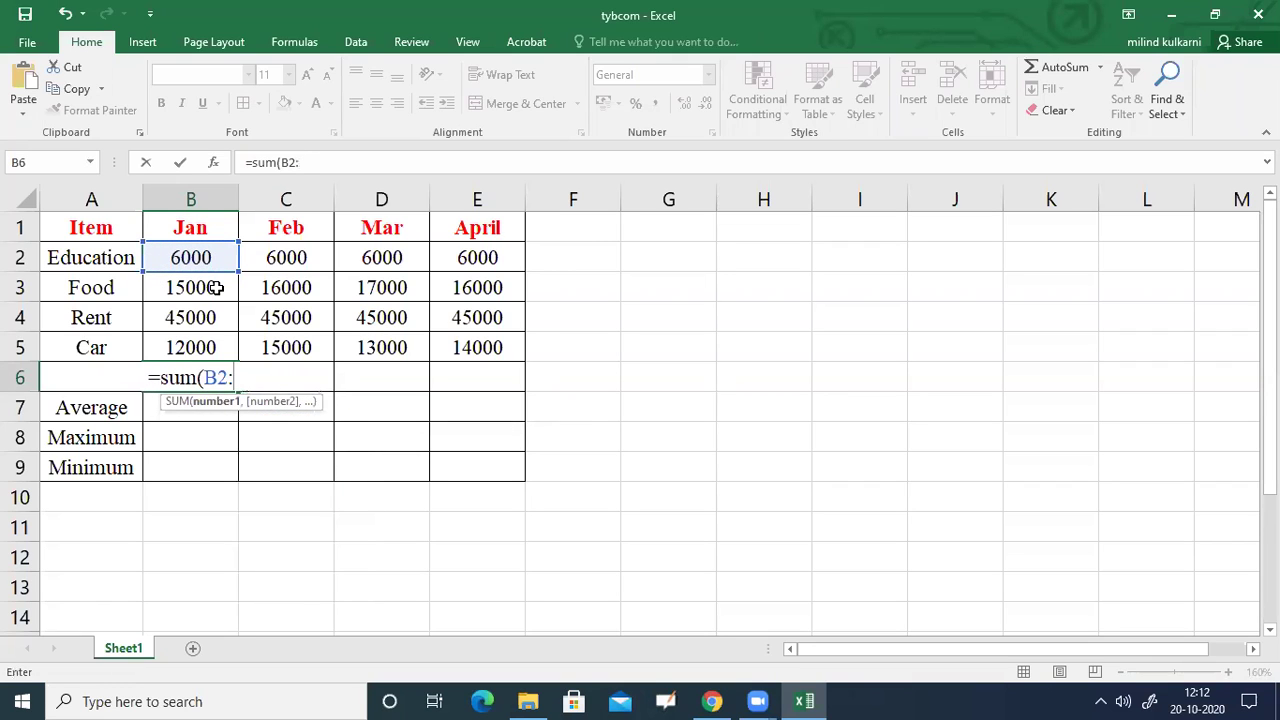
type("B")
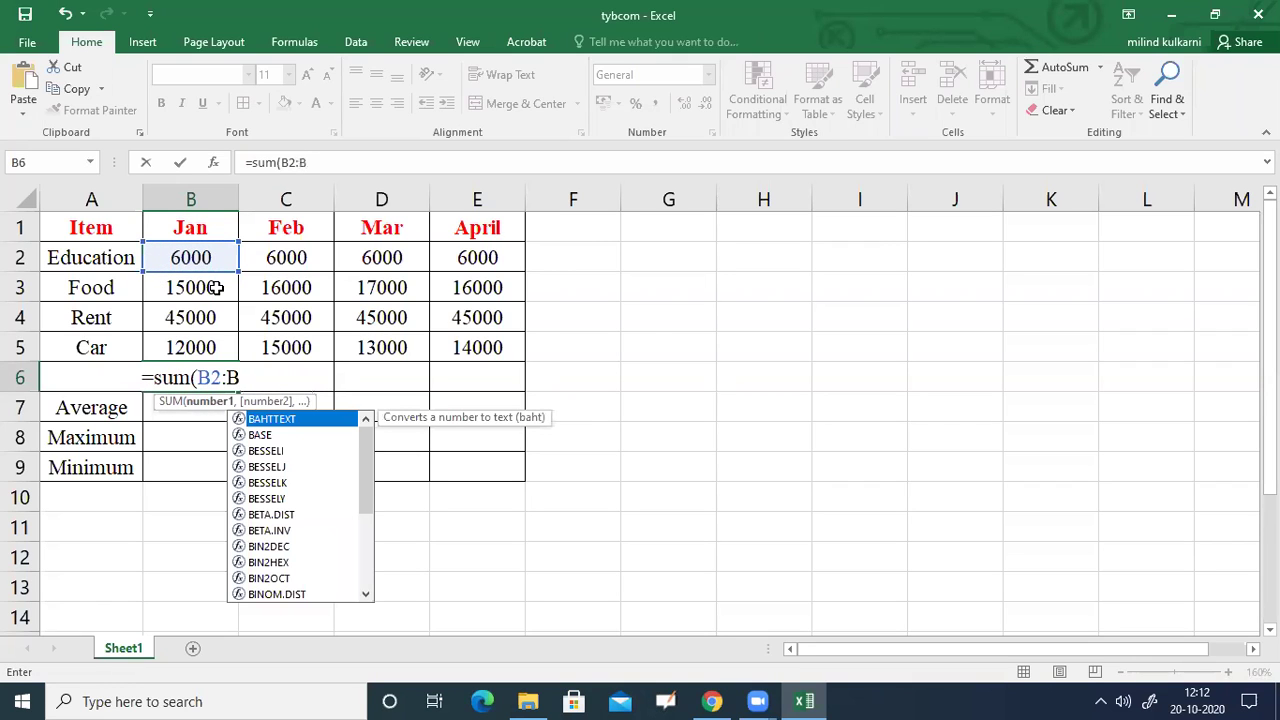
type("5")
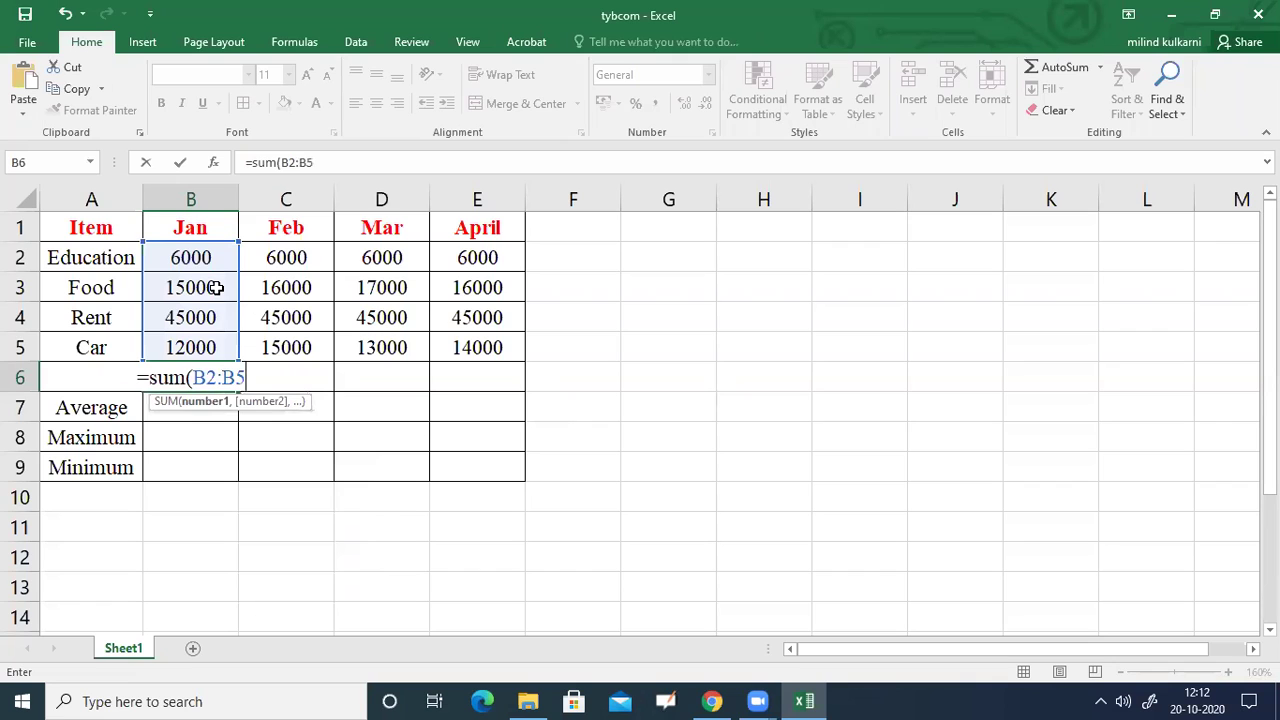
type(")")
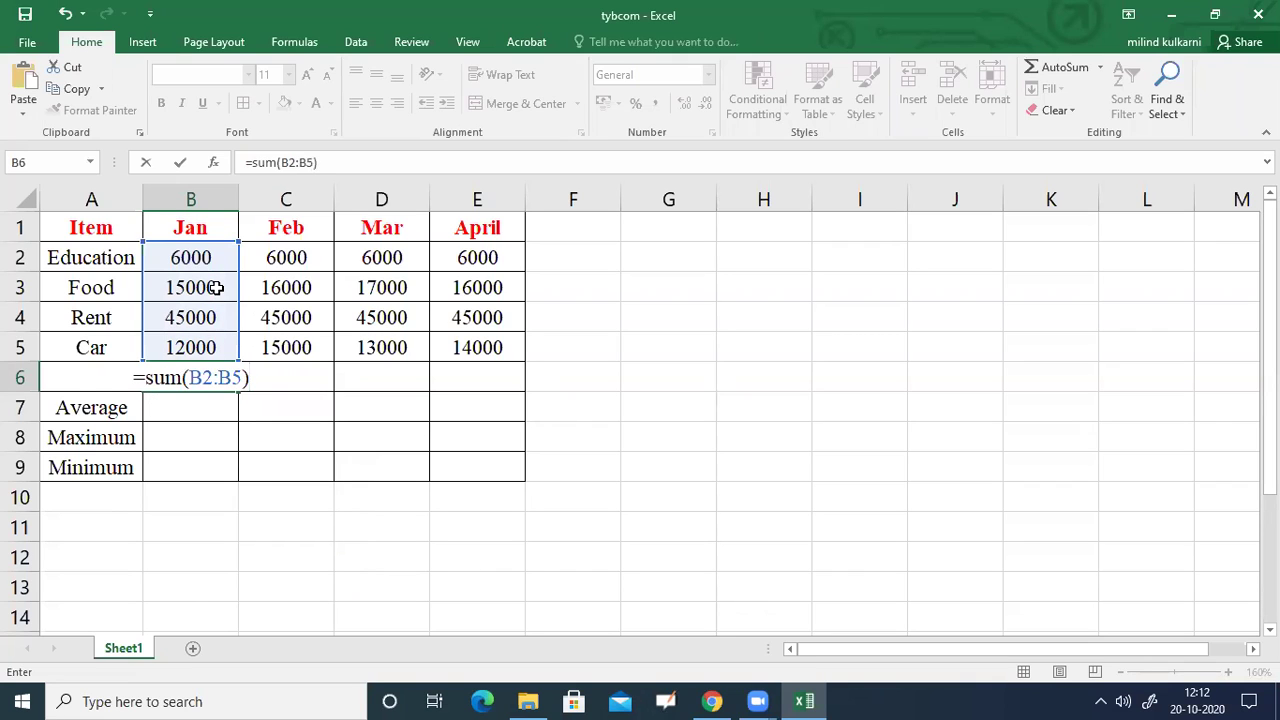
key("Return")
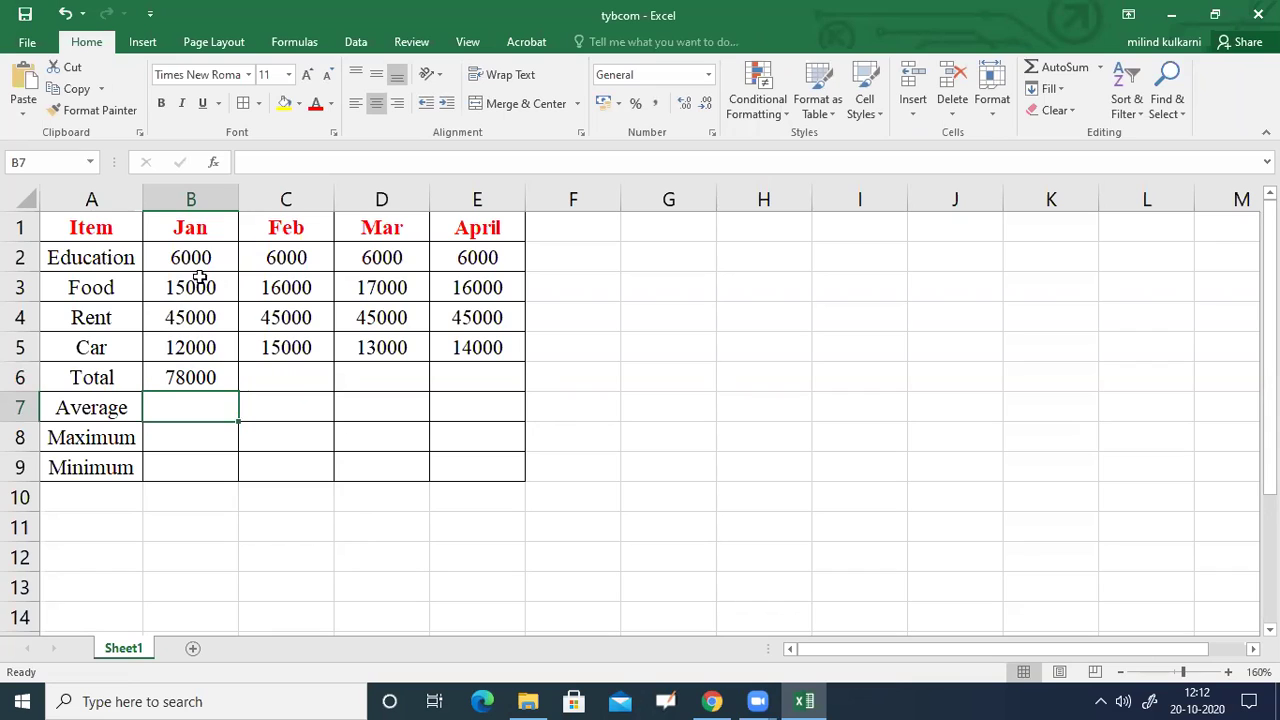
Fill the January total formula across the Total row through April, cells C6 to E6.
left_click(215, 379)
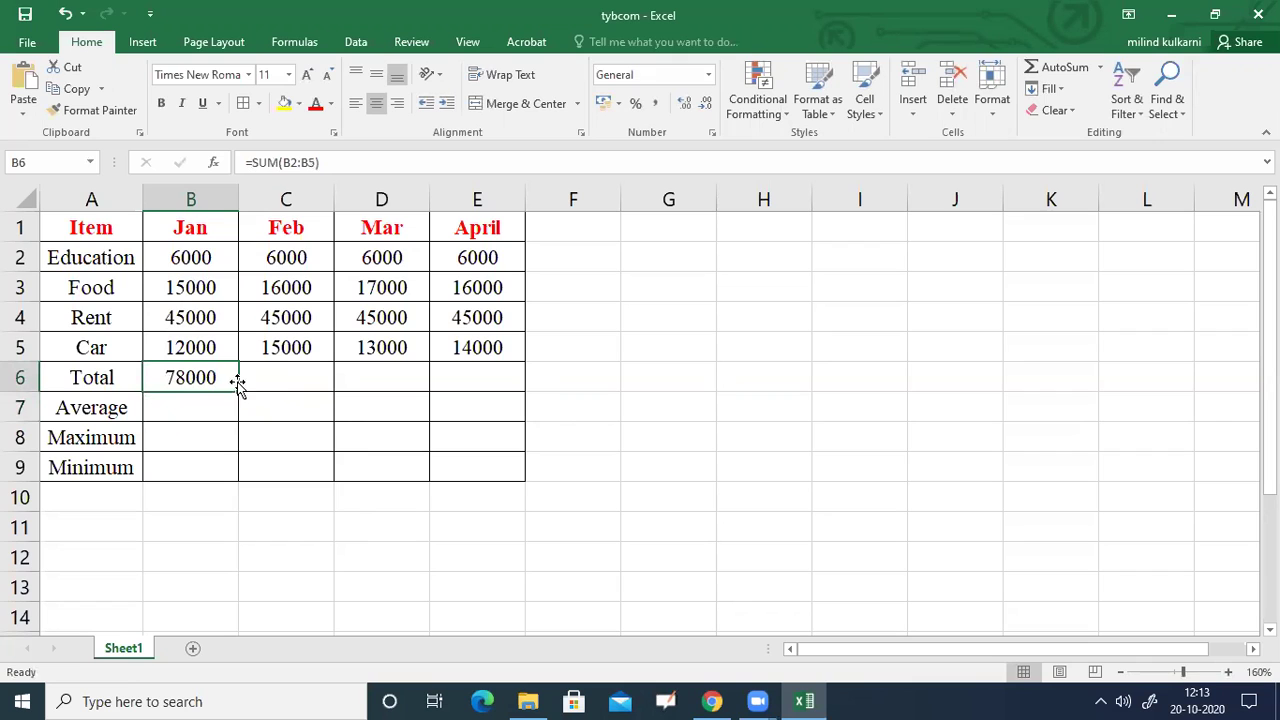
left_click_drag(240, 388, 493, 393)
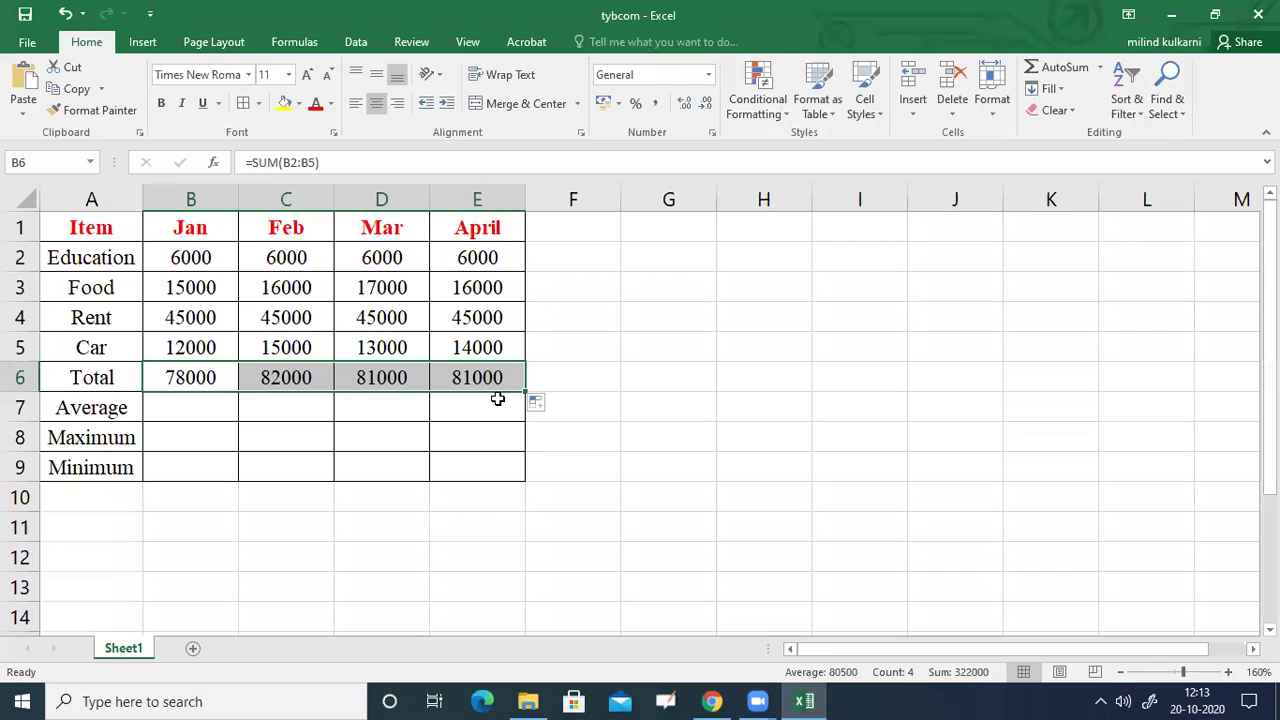
Enter the formula =AVERAGE(B2:B5) in cell B7 to average the January expenses.
double_click(177, 406)
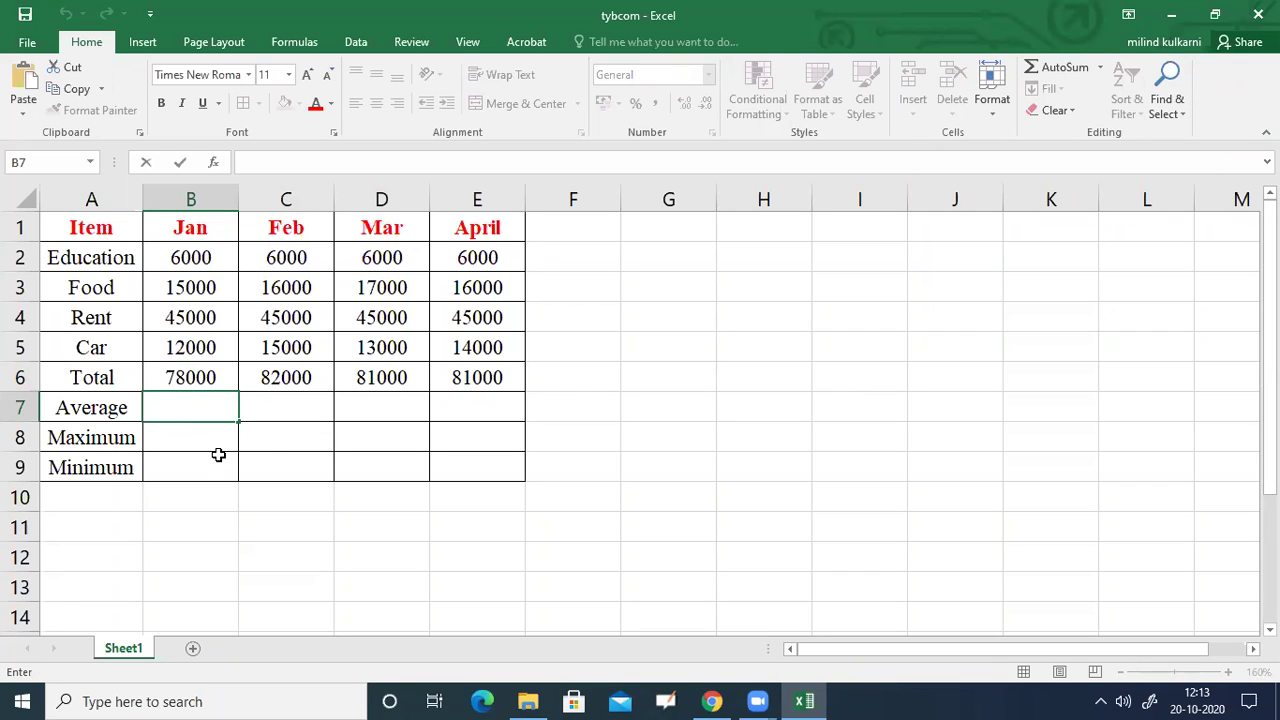
type("=")
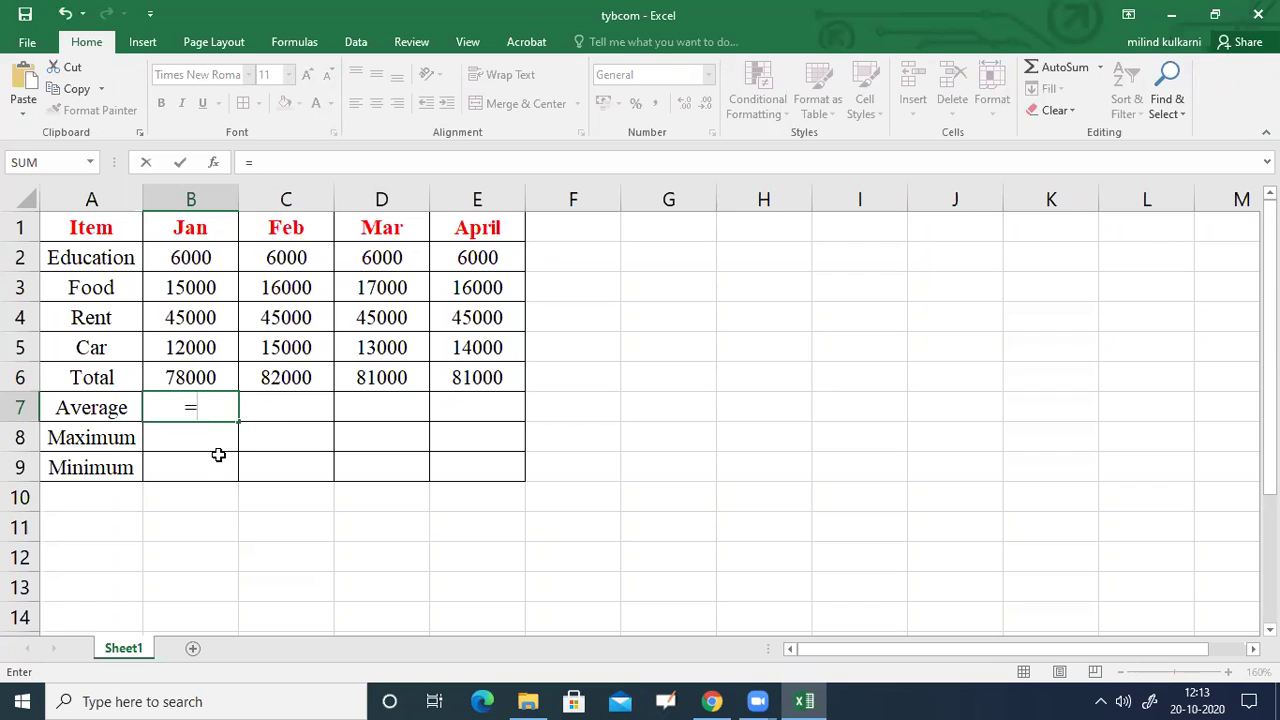
type("avera")
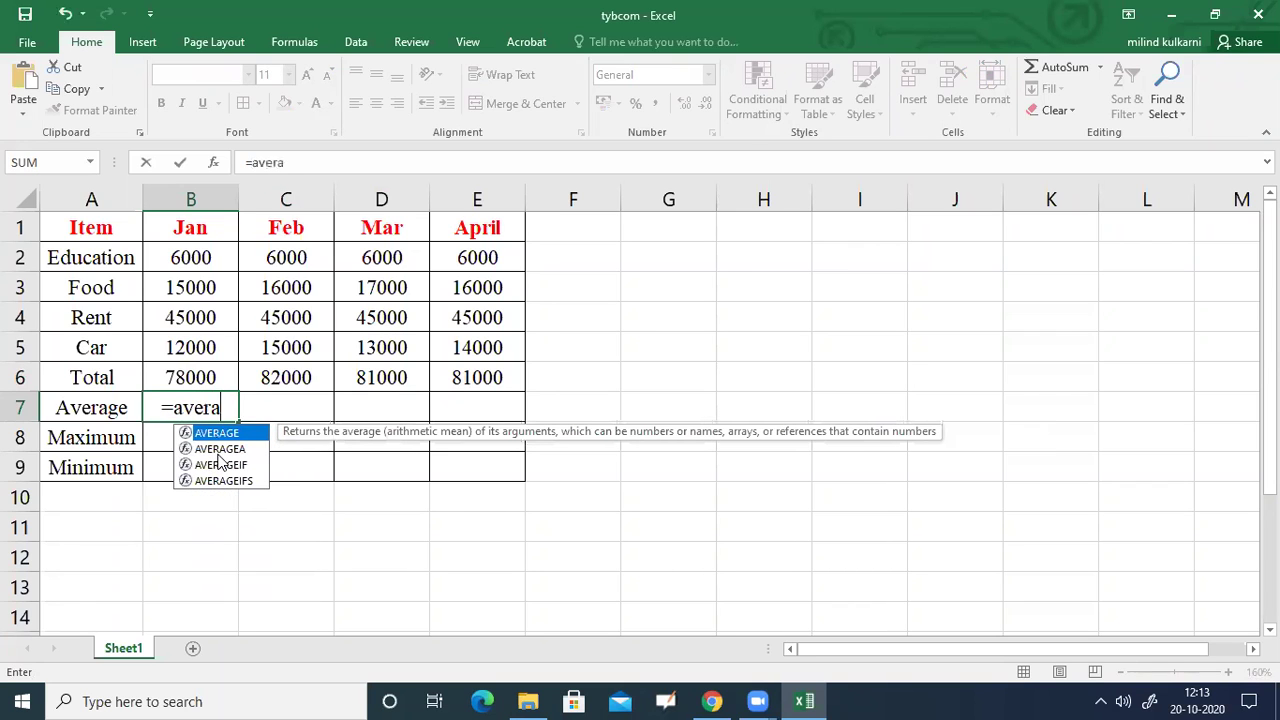
type("ge")
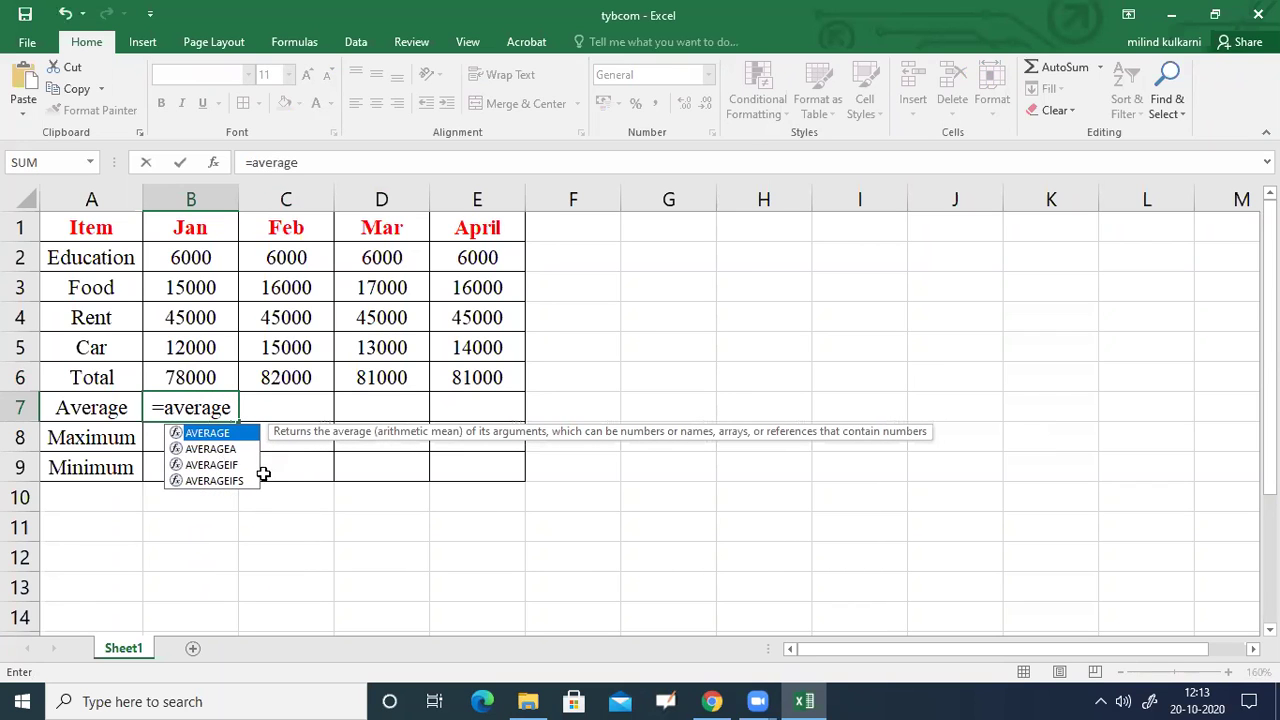
key("Tab")
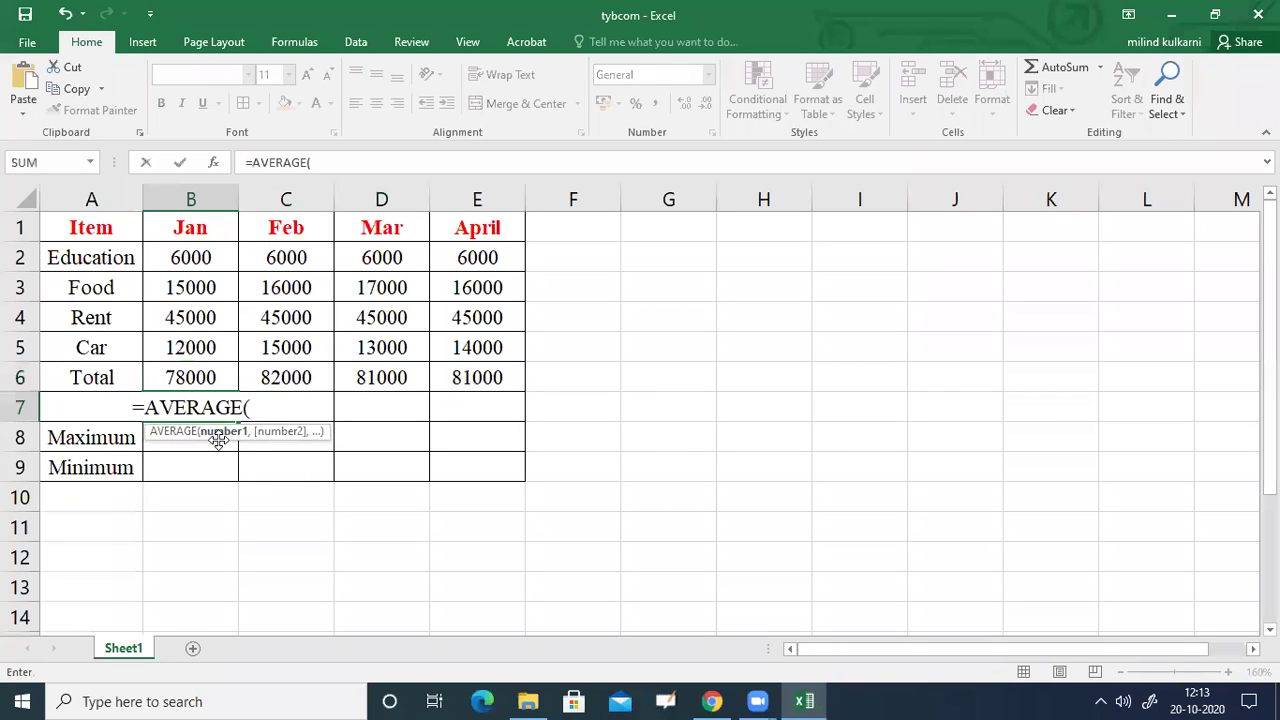
left_click(207, 257)
left_click(207, 257)
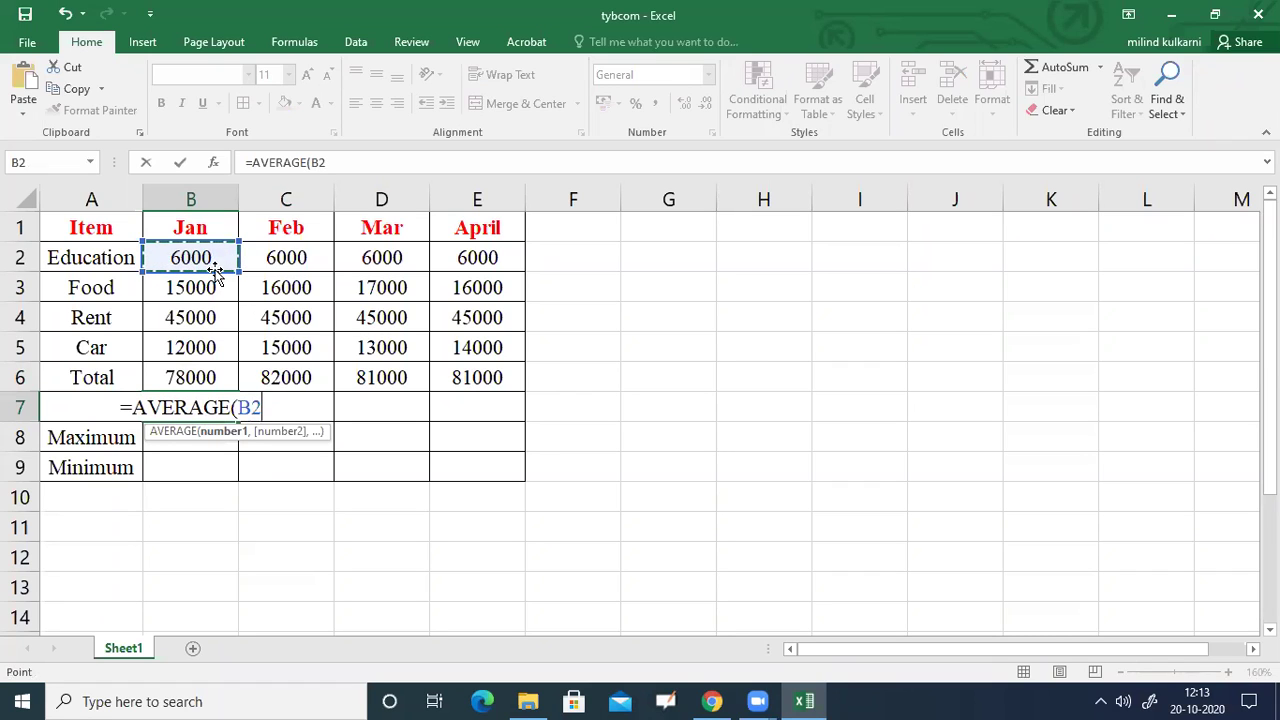
key("F8")
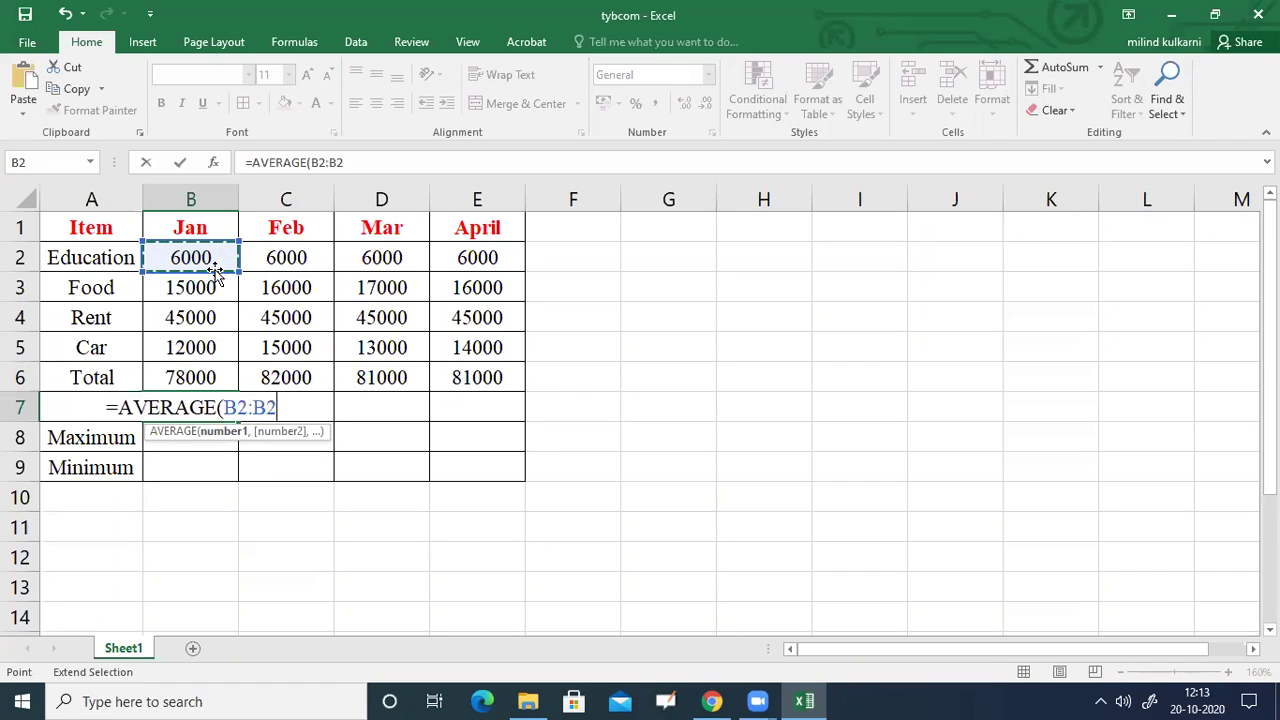
key("BackSpace")
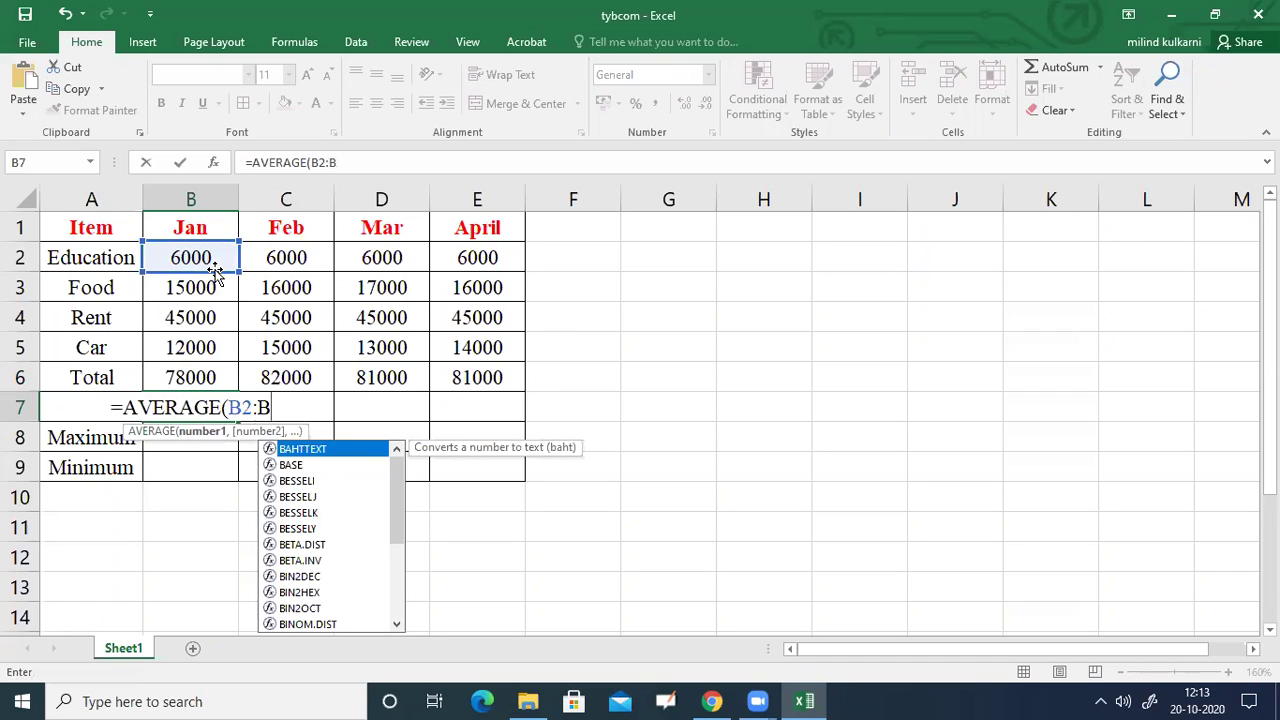
type("5)")
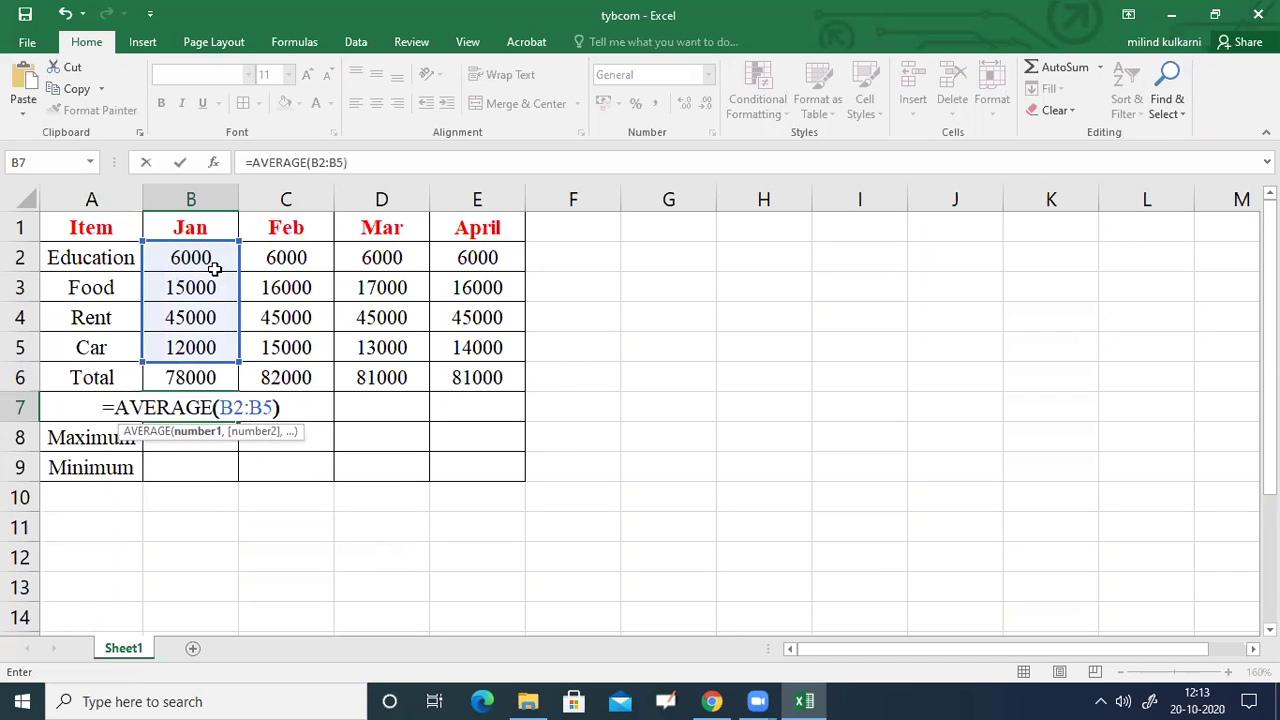
key("Return")
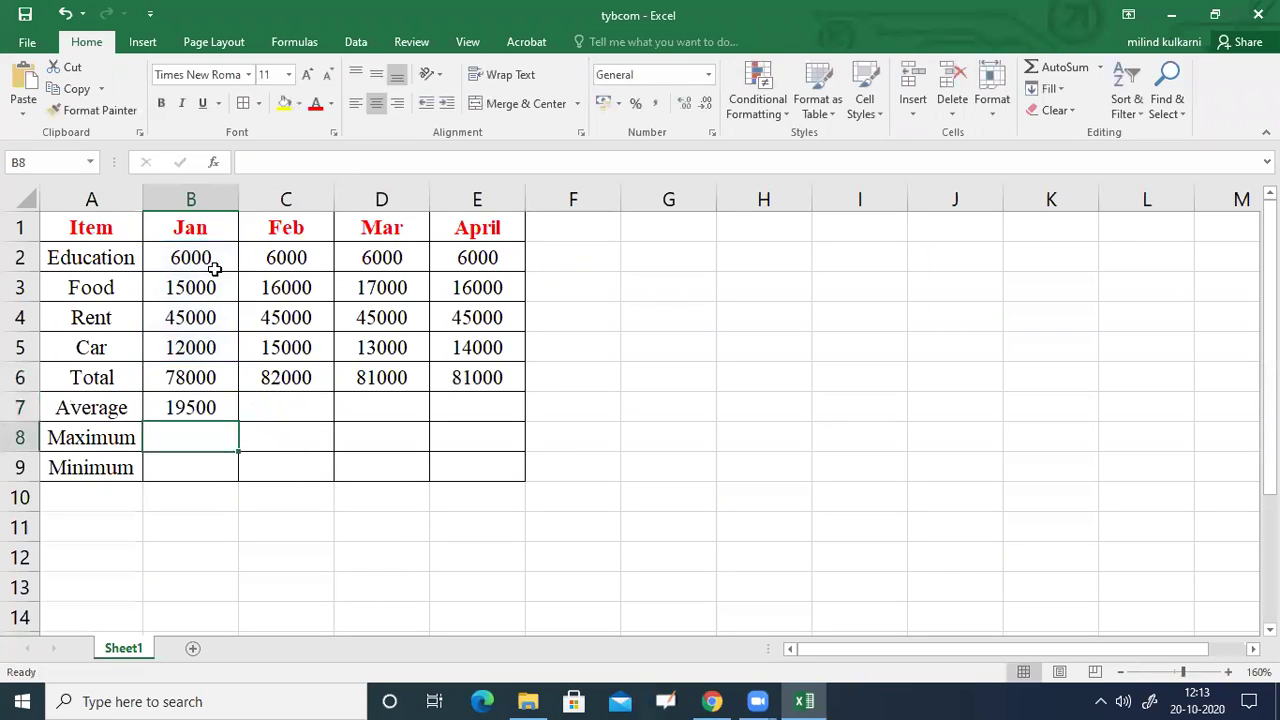
Fill the January average formula across the Average row through April, cells C7 to E7.
left_click(202, 414)
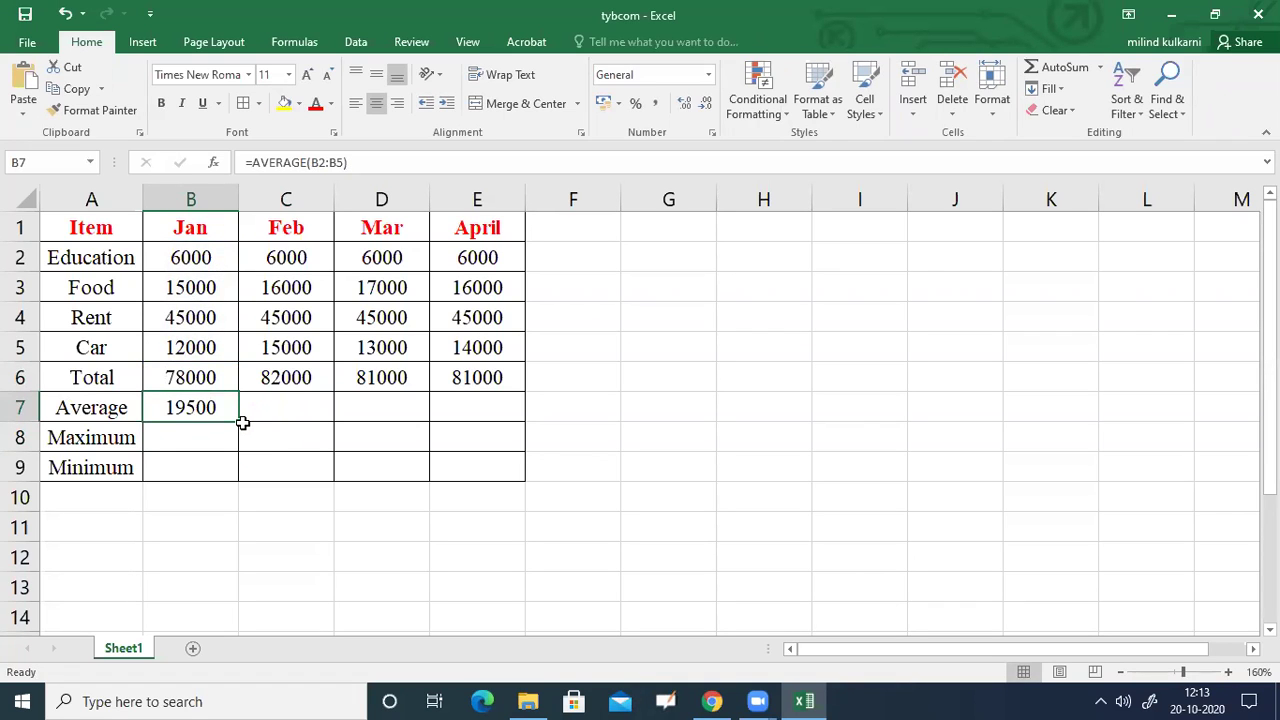
left_click_drag(242, 422, 480, 415)
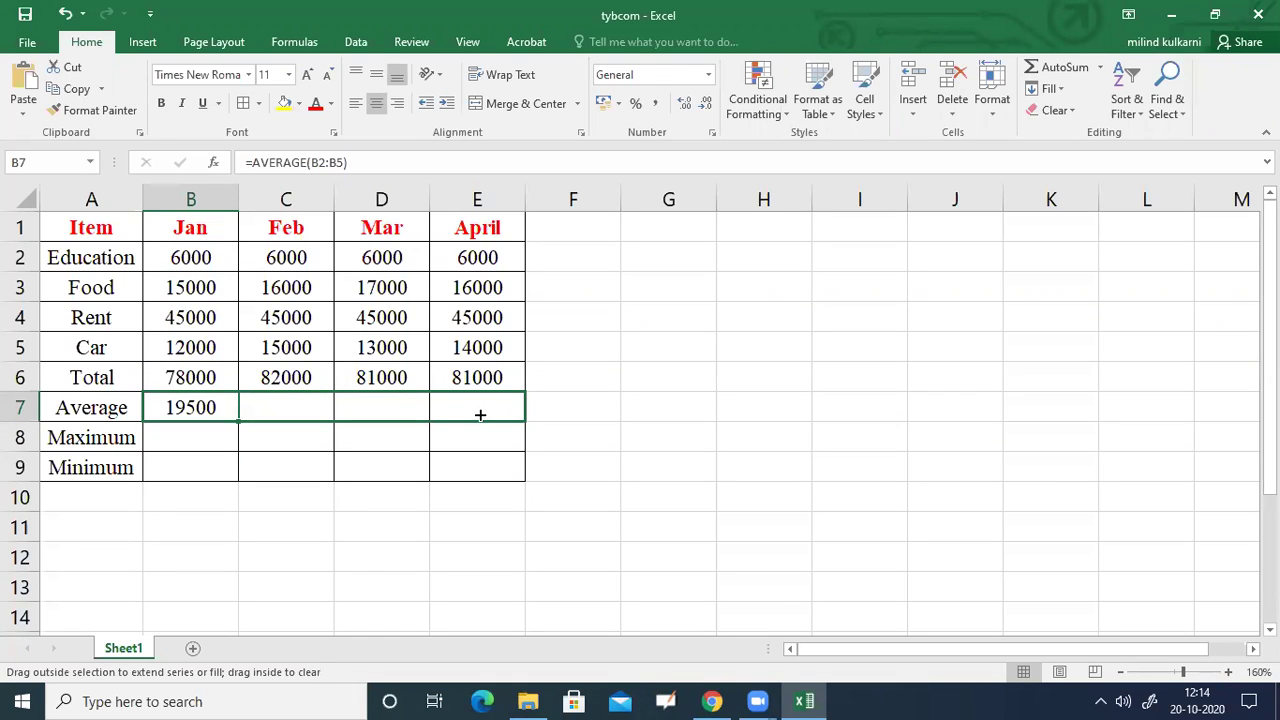
left_click_drag(480, 415, 481, 413)
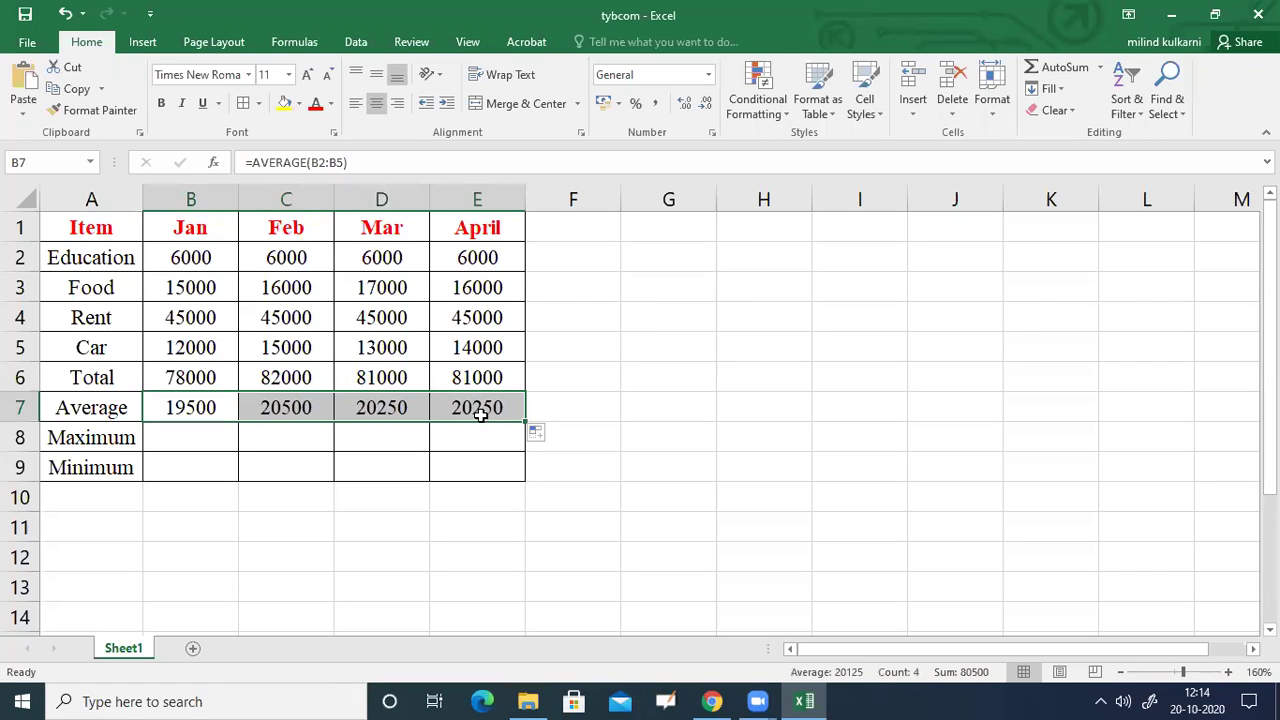
Enter the formula =MAX(B2:B5) in cell B8 to find the largest January expense.
left_click(216, 439)
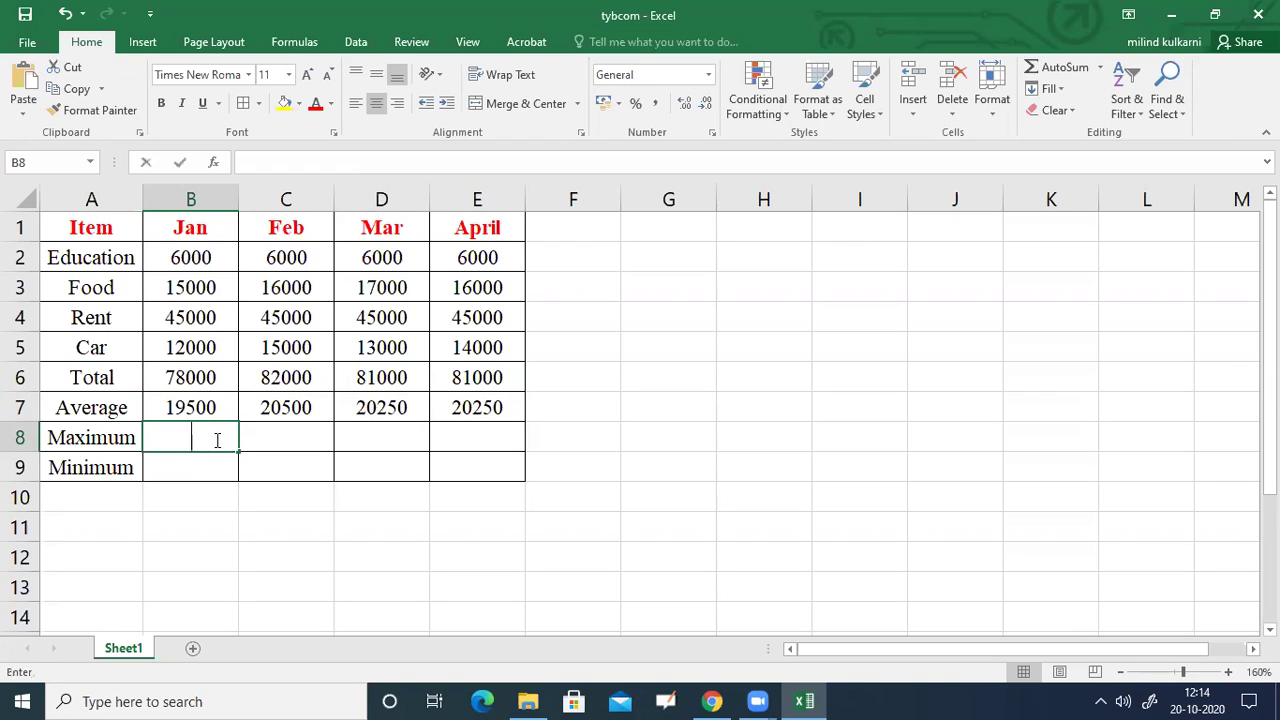
type("=")
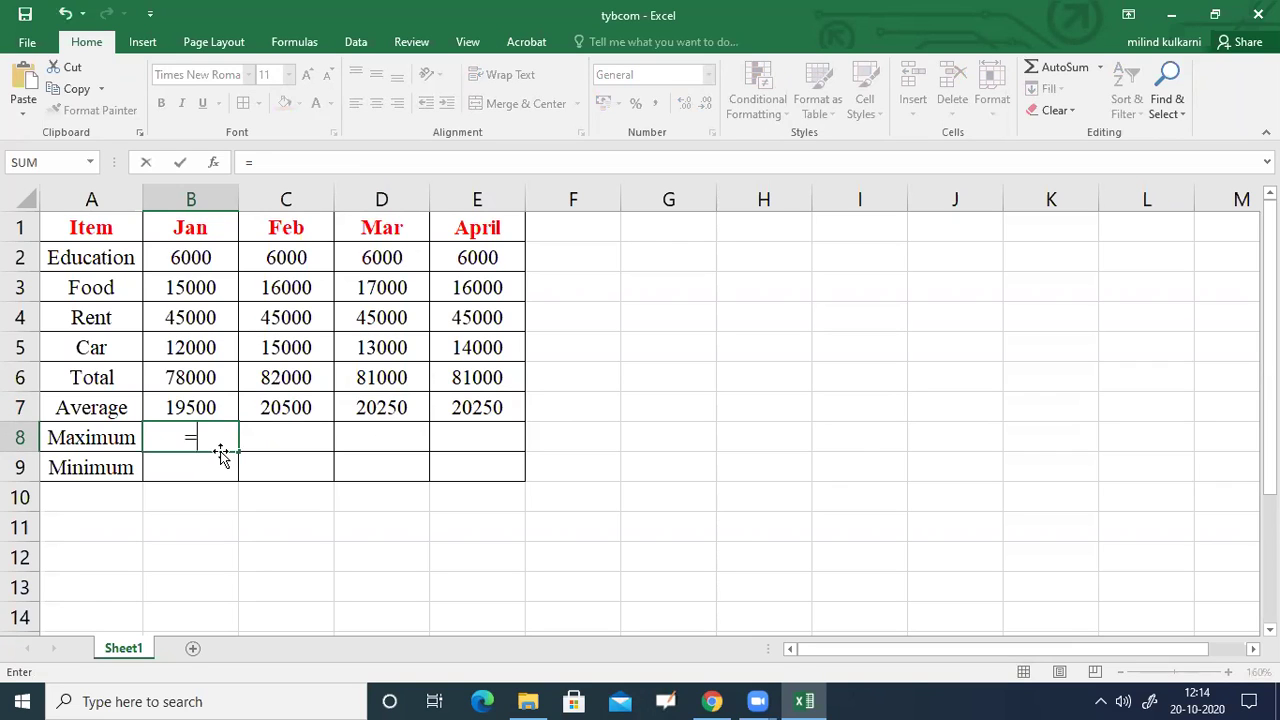
type("max")
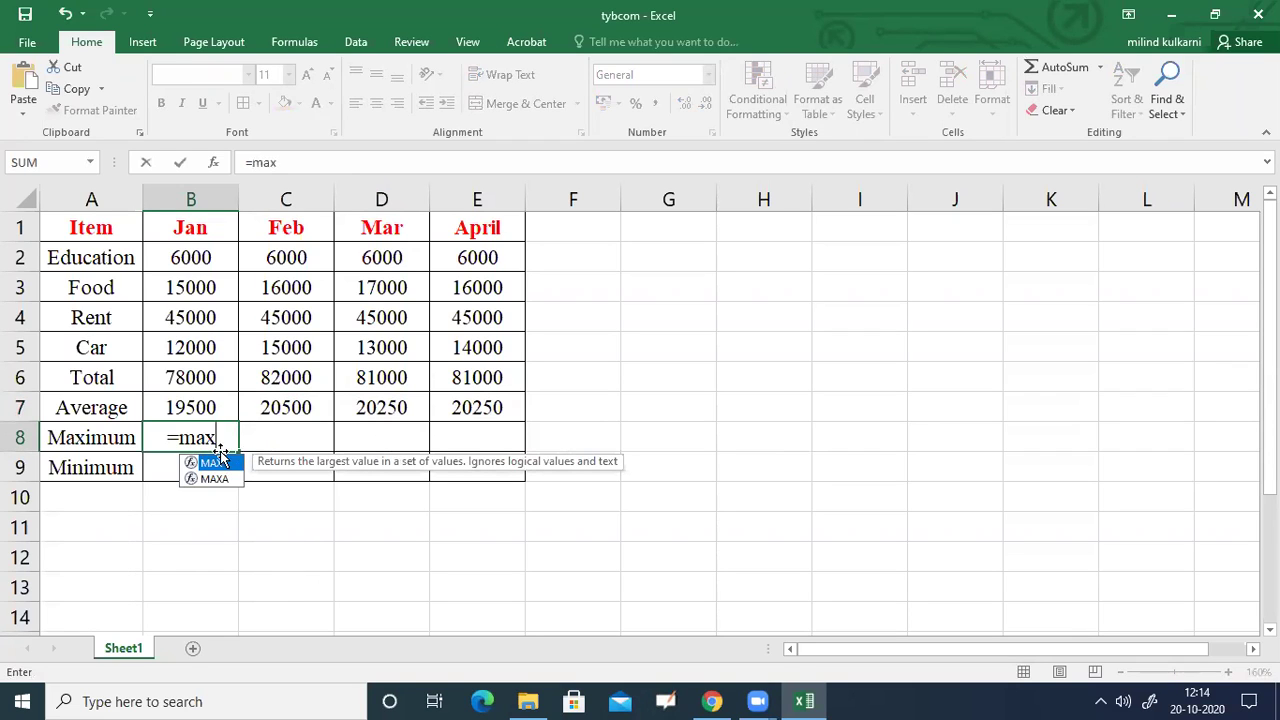
type("(")
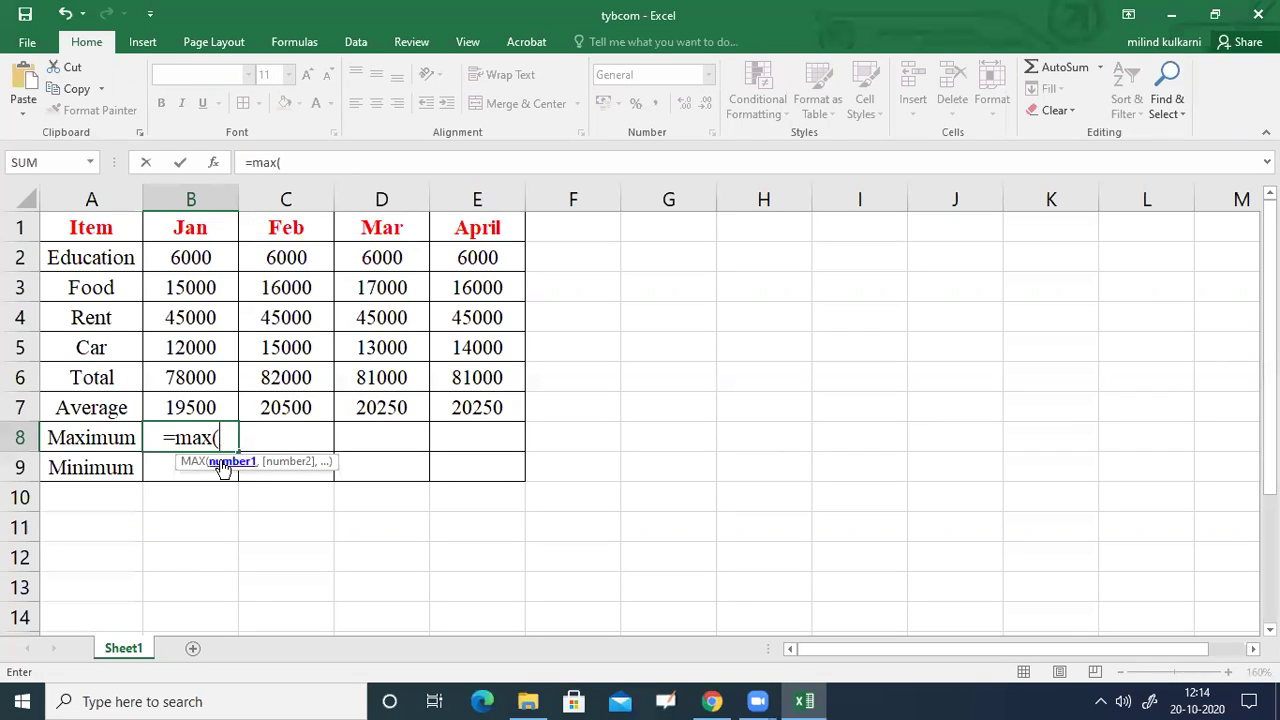
left_click(191, 257)
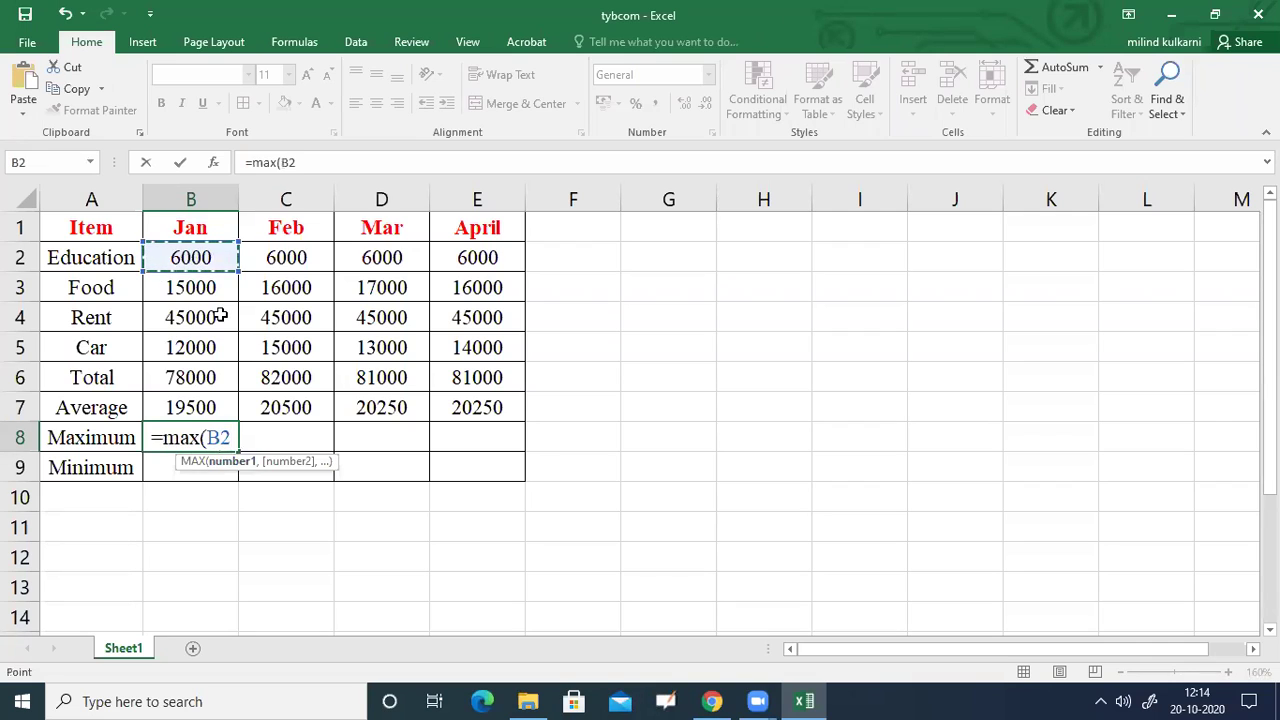
key("F8")
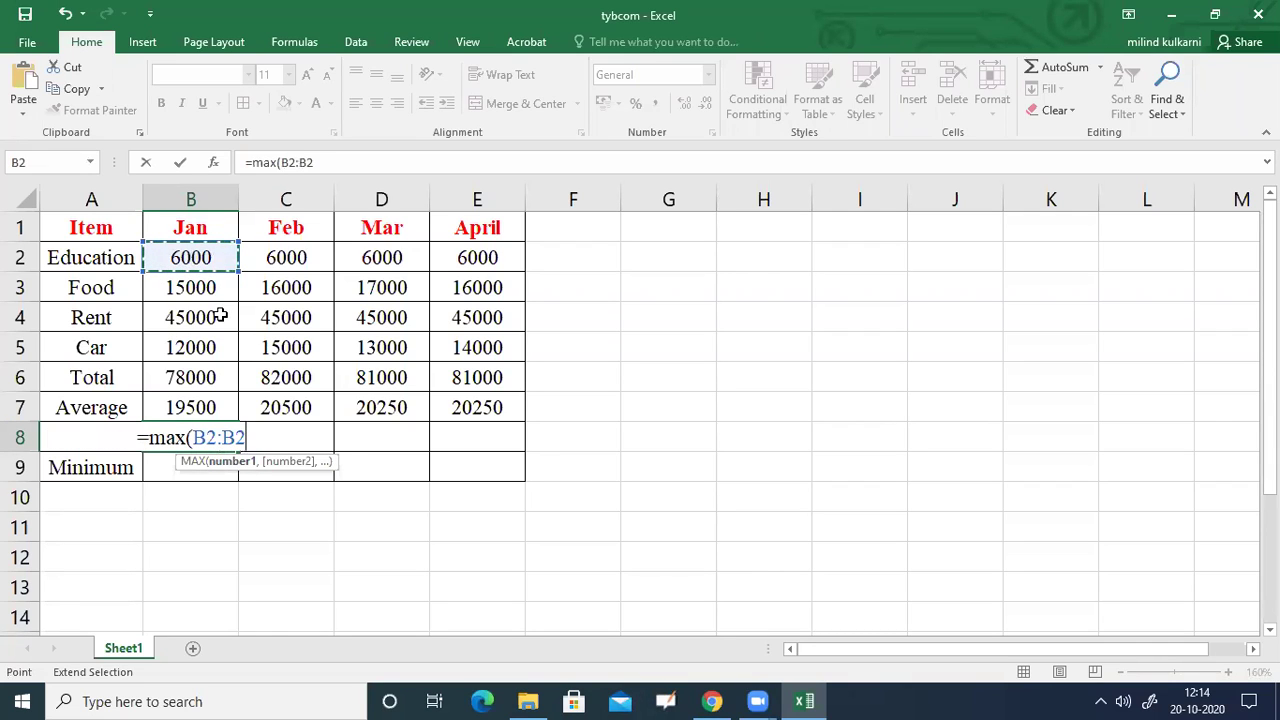
key("BackSpace")
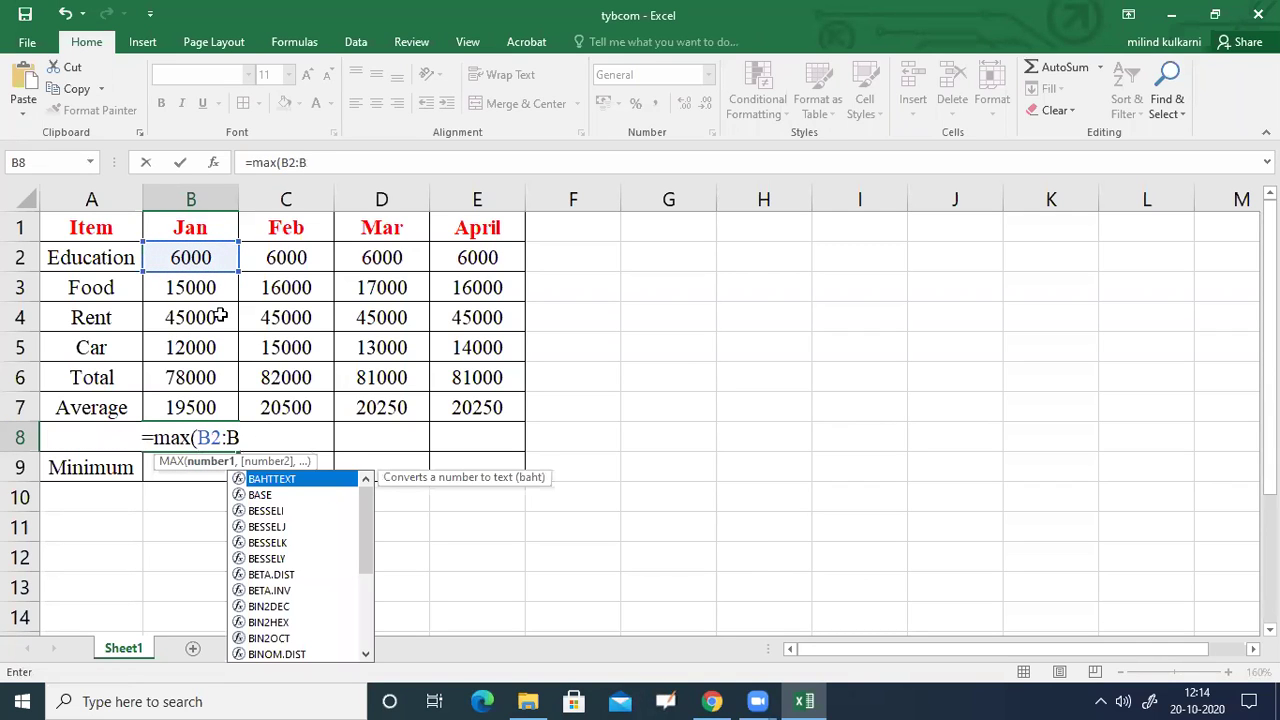
type("5)")
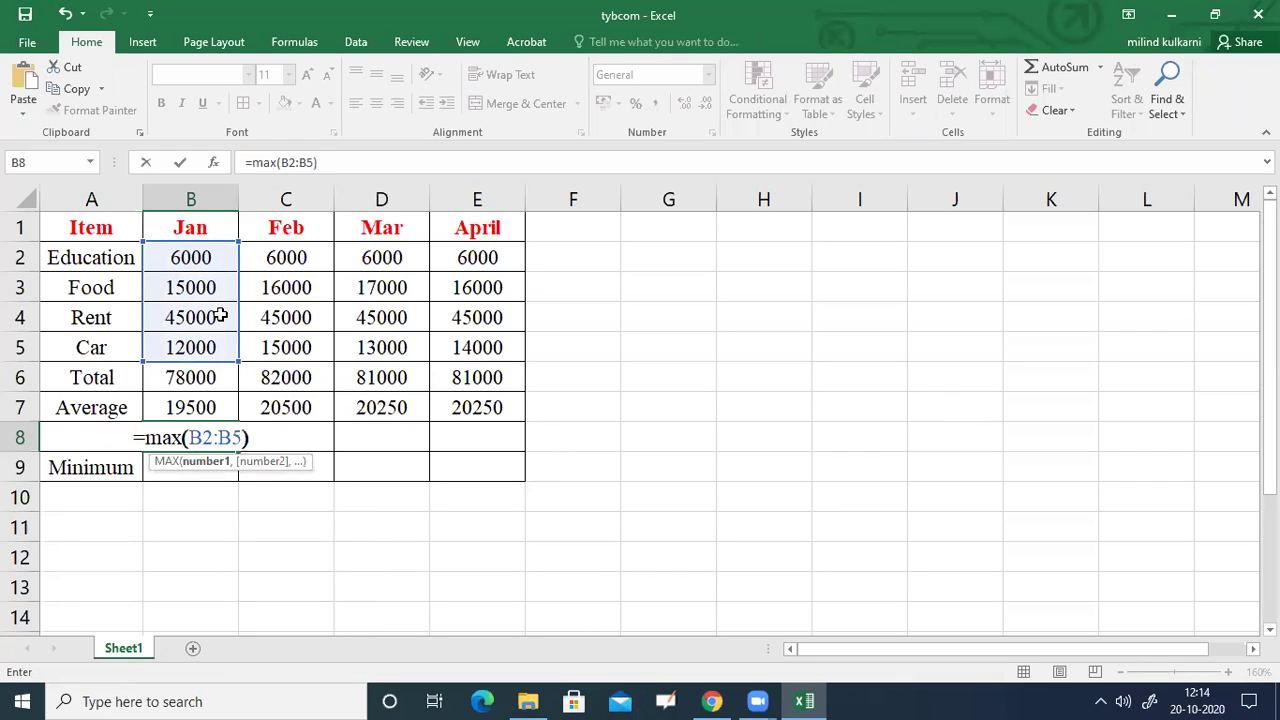
key("Return")
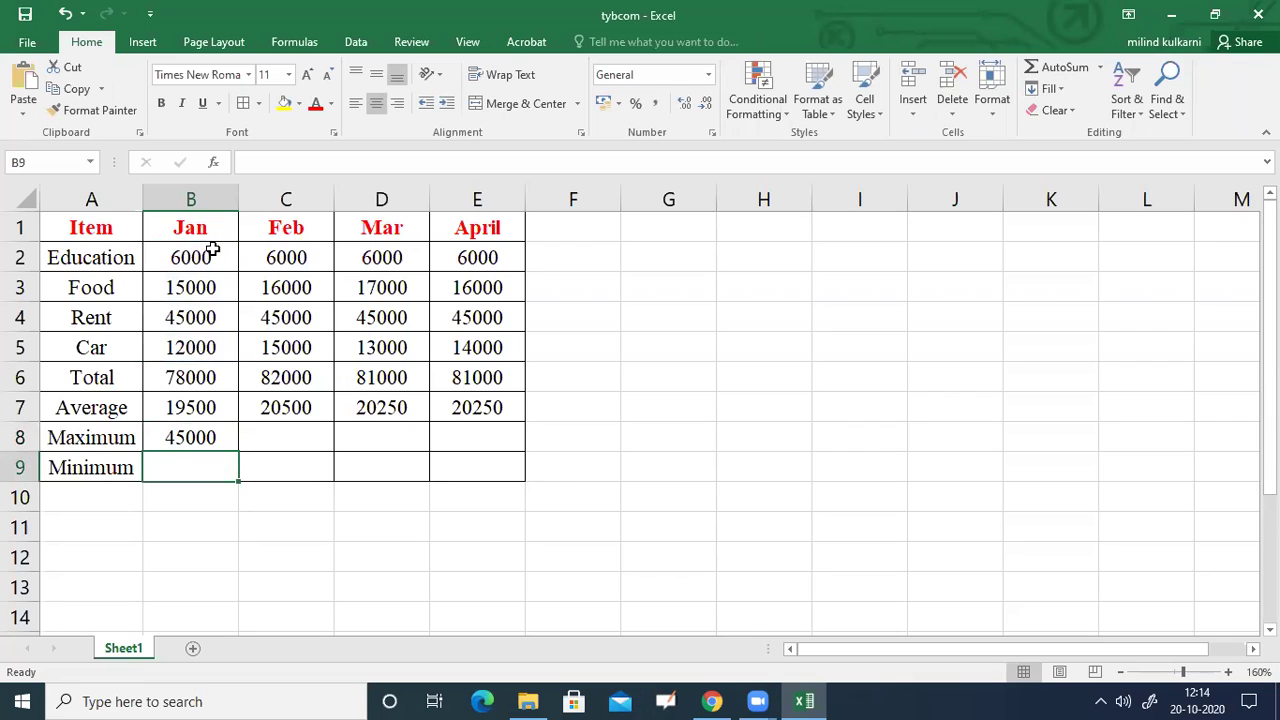
Fill the January maximum formula across the Maximum row through April, cells C8 to E8.
left_click(215, 437)
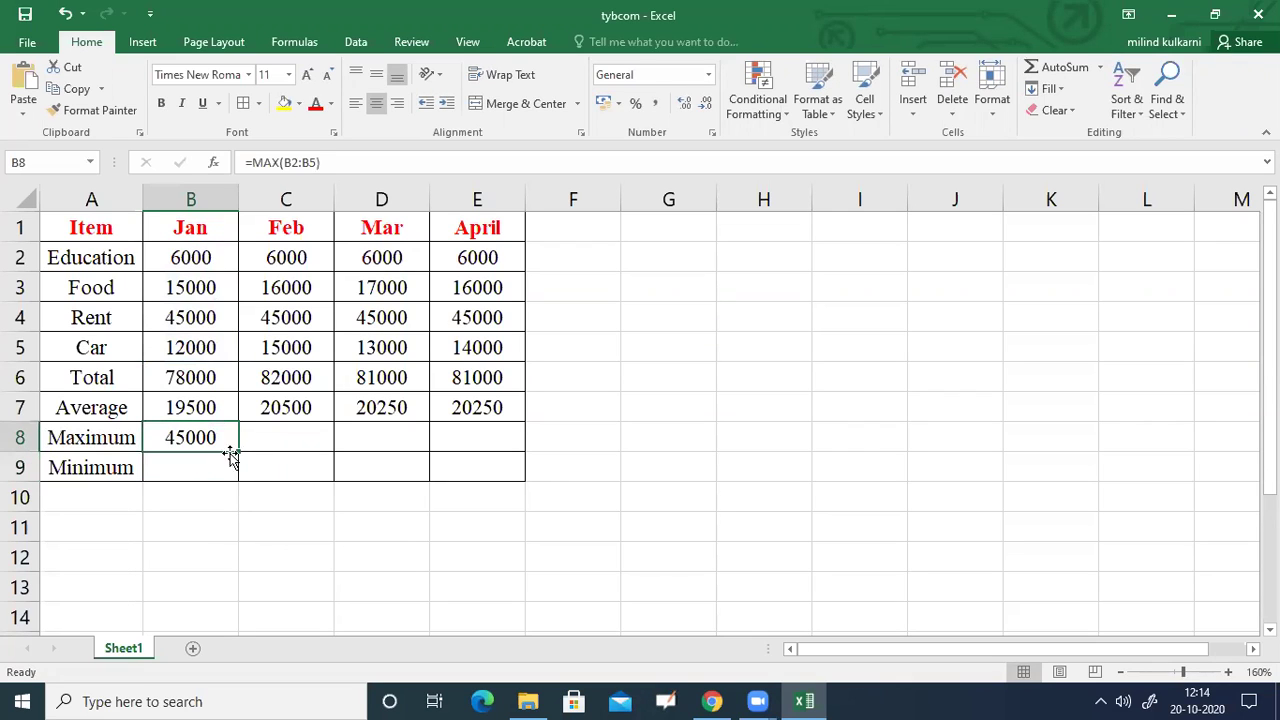
left_click_drag(240, 449, 500, 446)
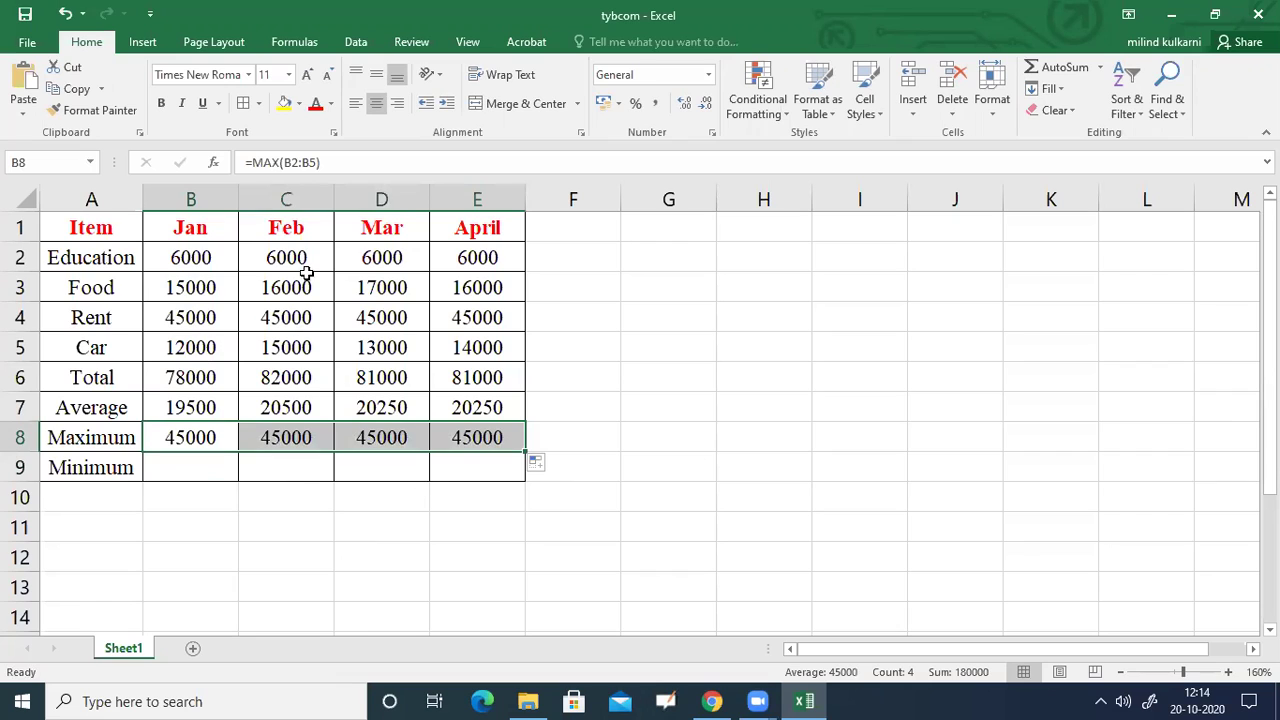
Enter the formula =MIN(B2:B5) in cell B9 to find the smallest January expense.
left_click(201, 464)
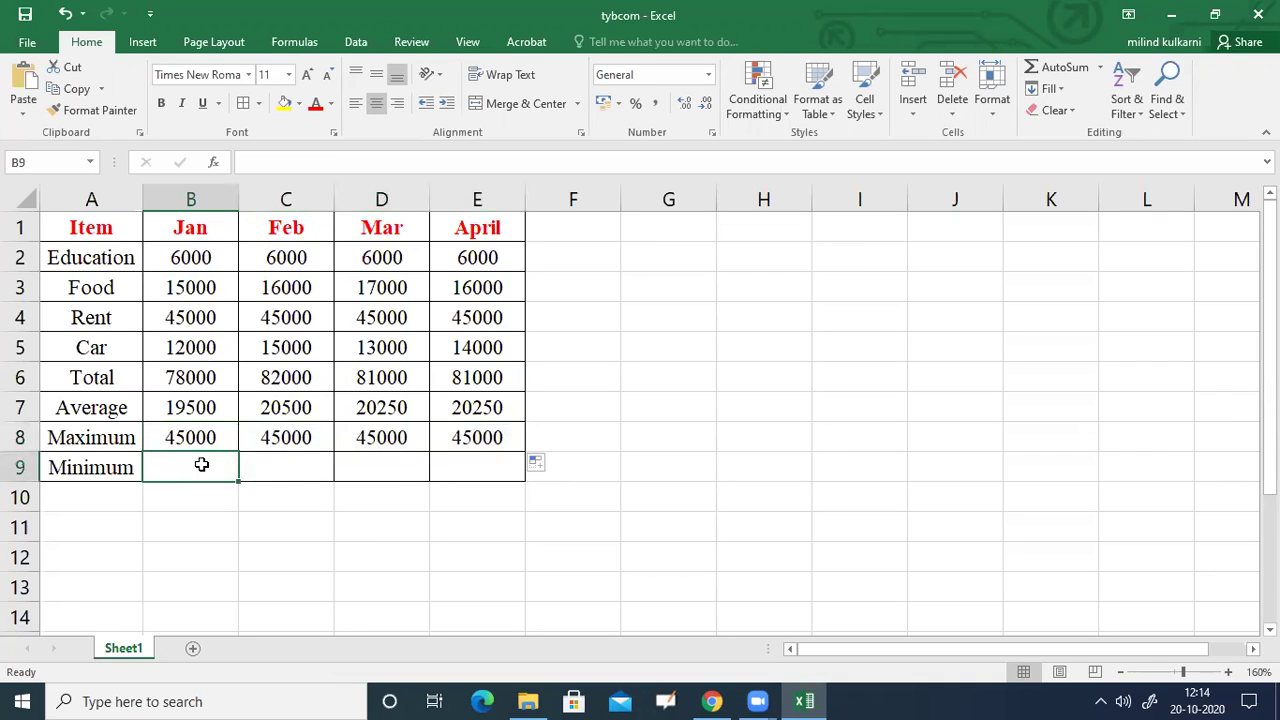
type("=")
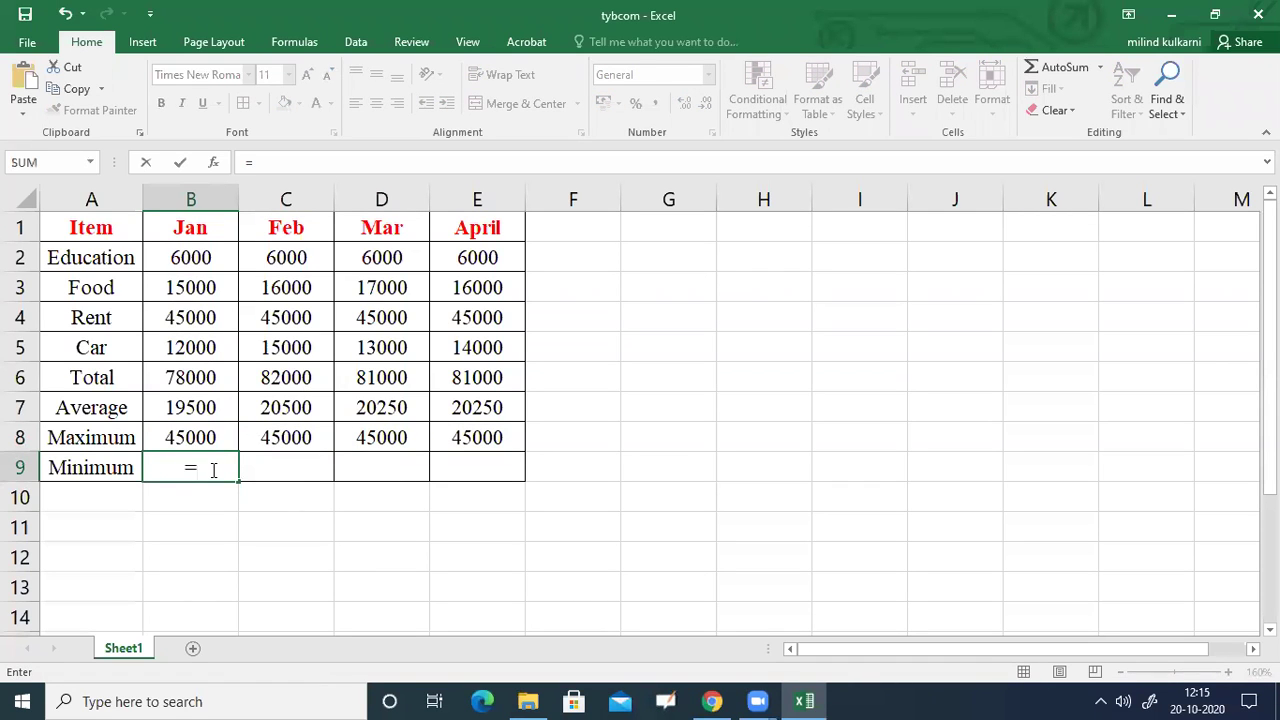
type("min")
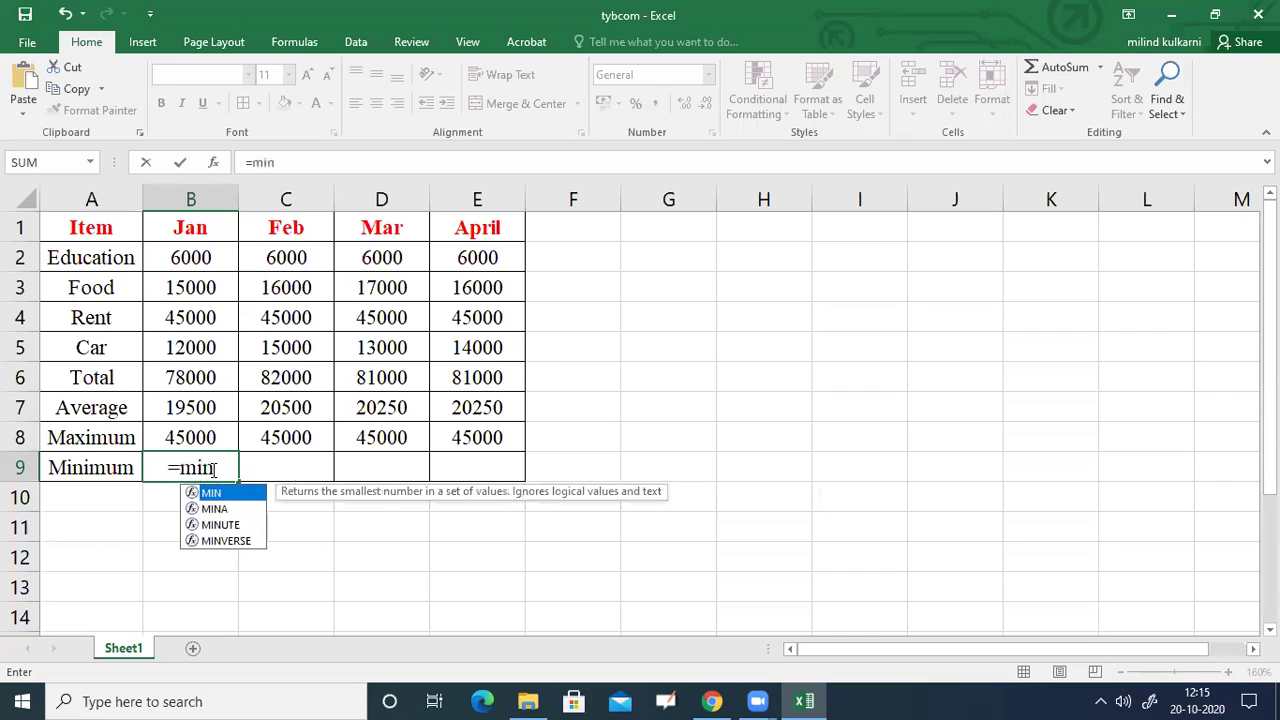
type("(")
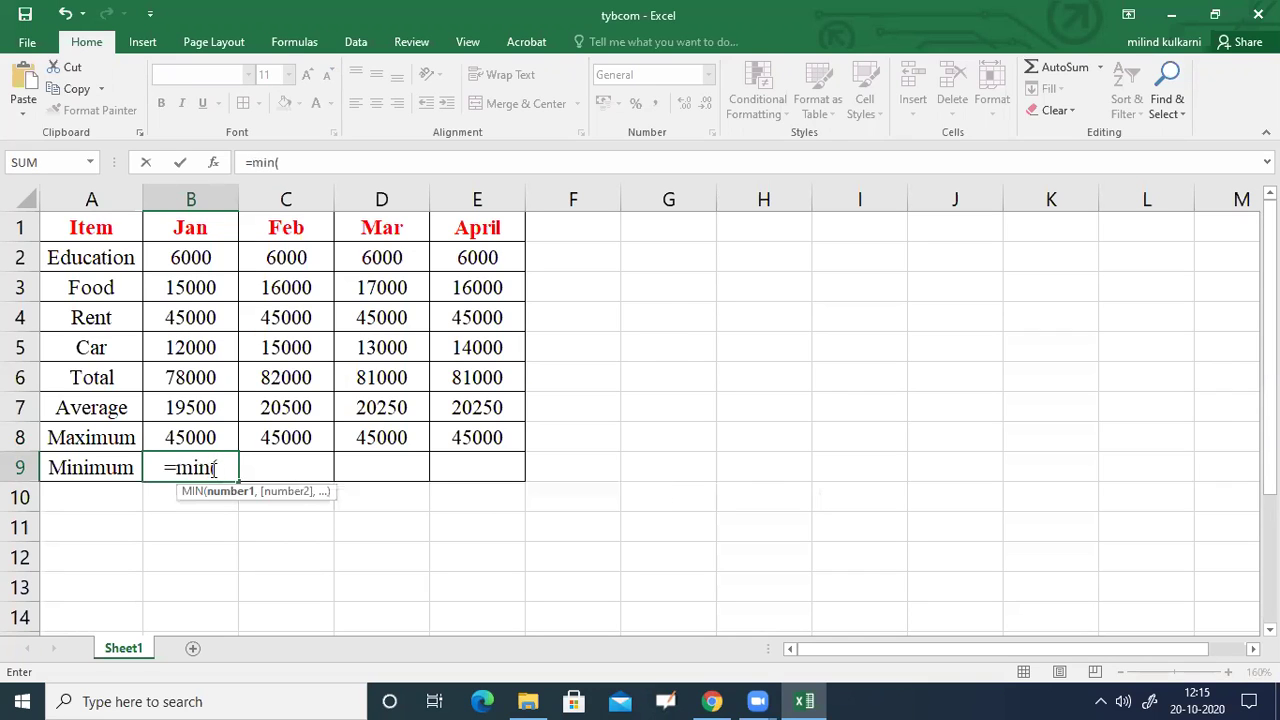
left_click(191, 259)
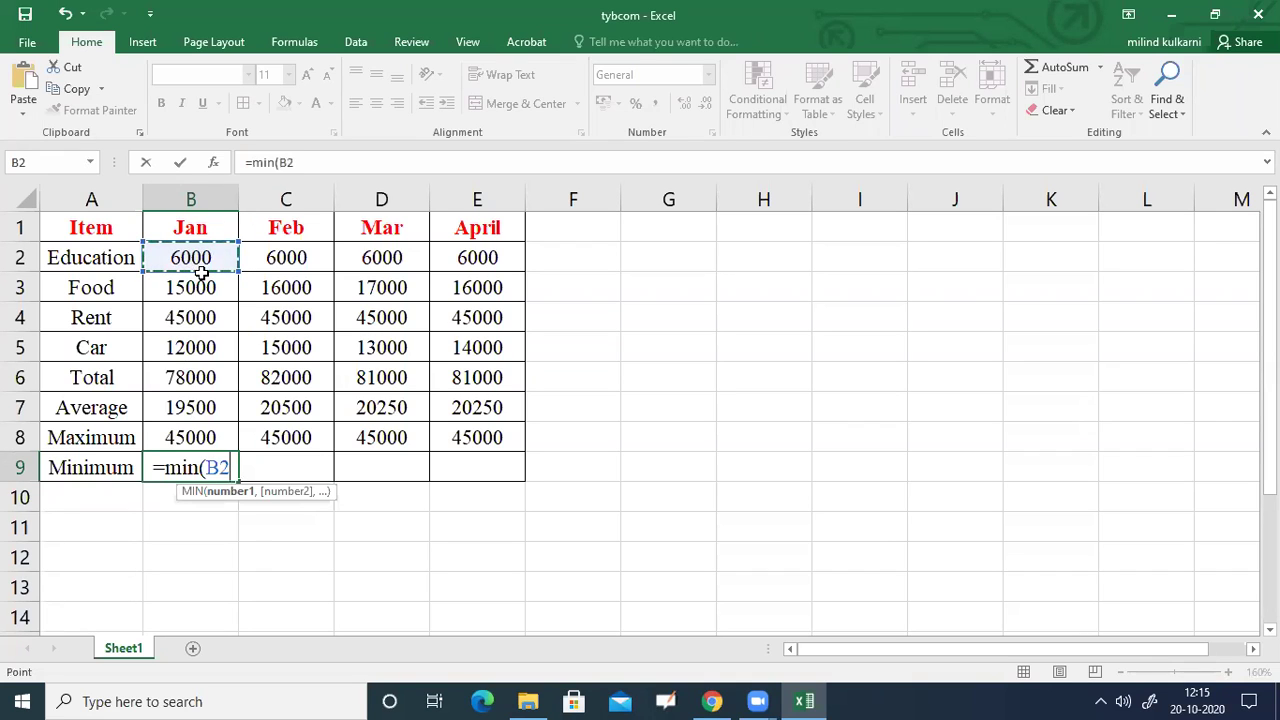
key("F8")
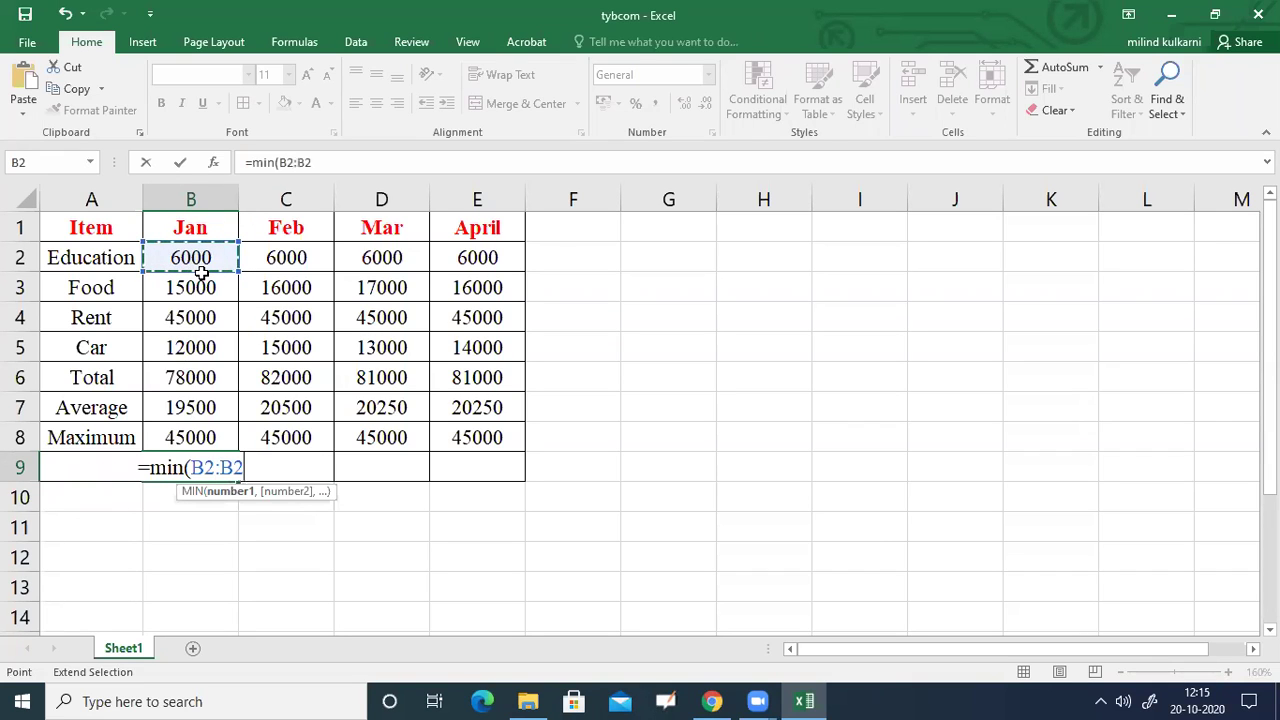
type("b")
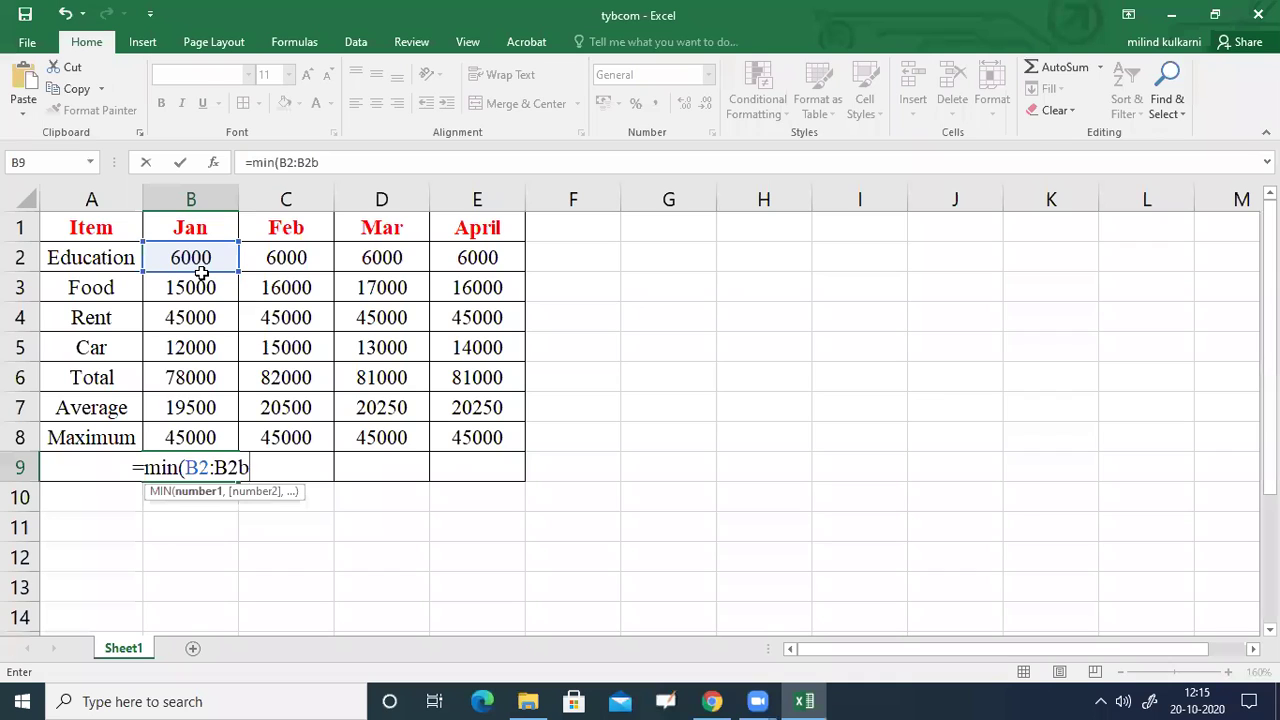
key("BackSpace")
key("BackSpace")
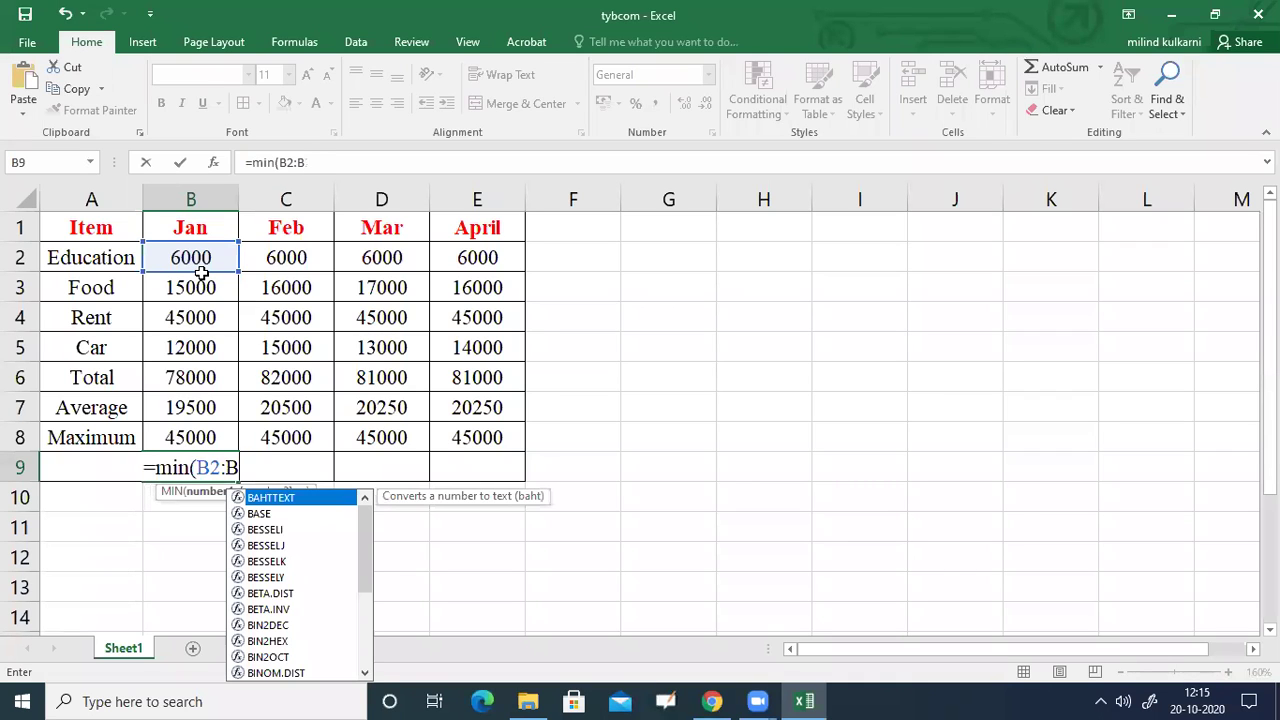
type("5)")
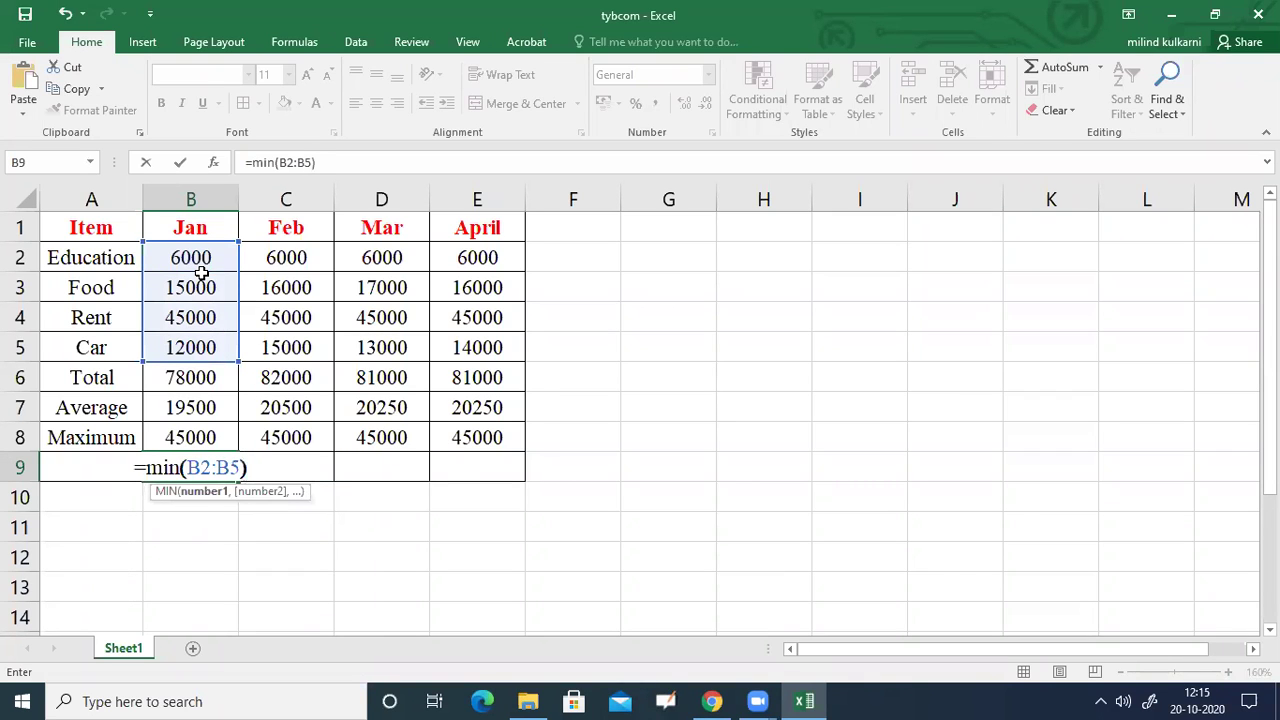
key("Return")
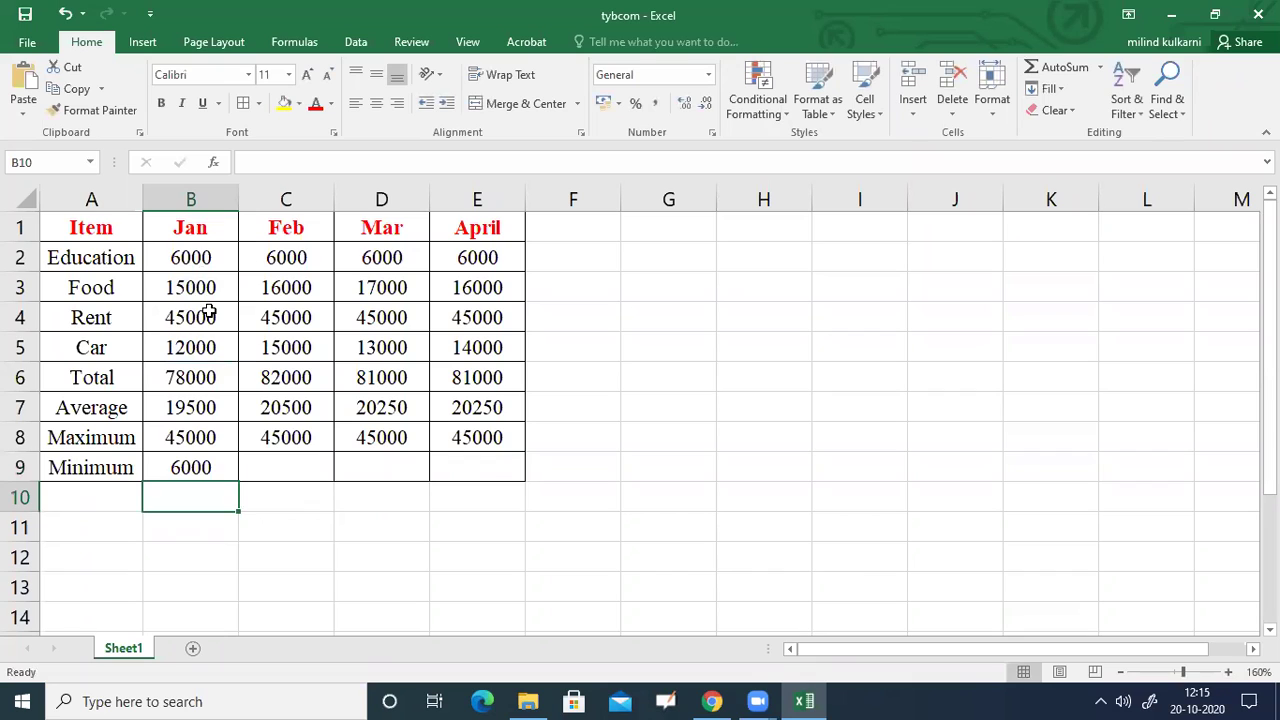
Fill the January minimum formula across the Minimum row through April, cells C9 to E9, and save the workbook.
left_click(205, 467)
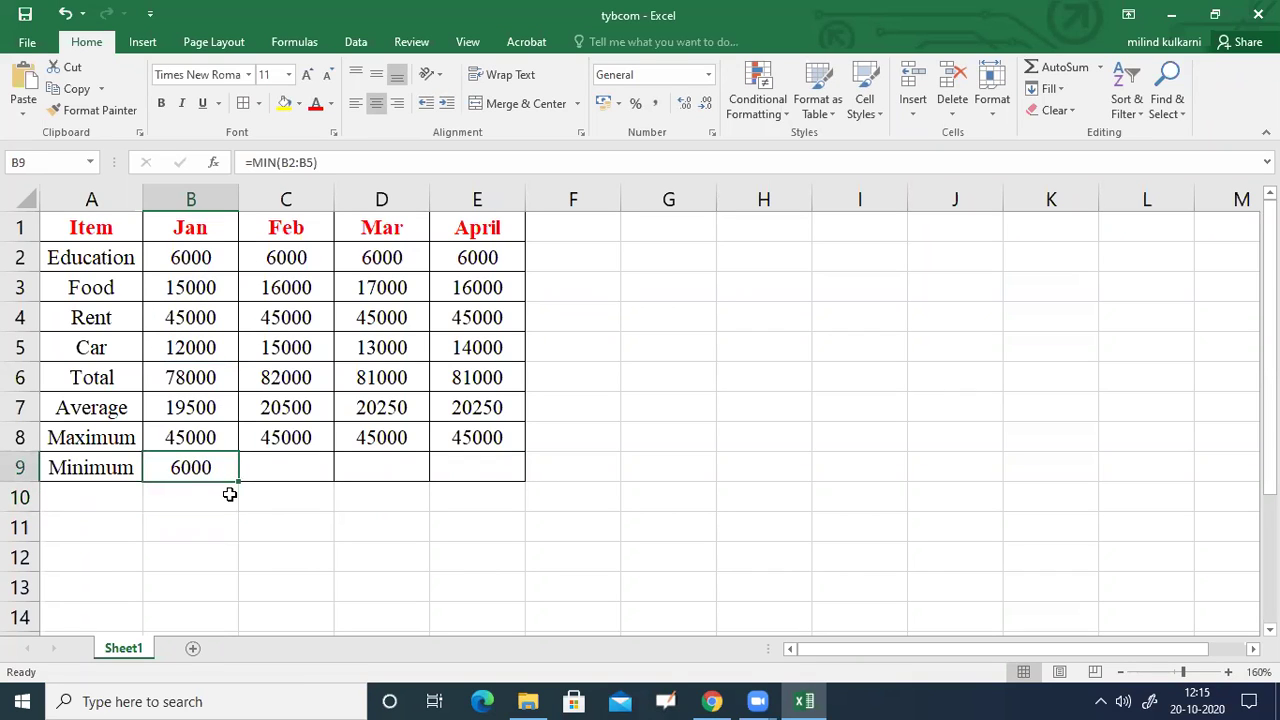
left_click_drag(238, 484, 500, 486)
left_click(583, 431)
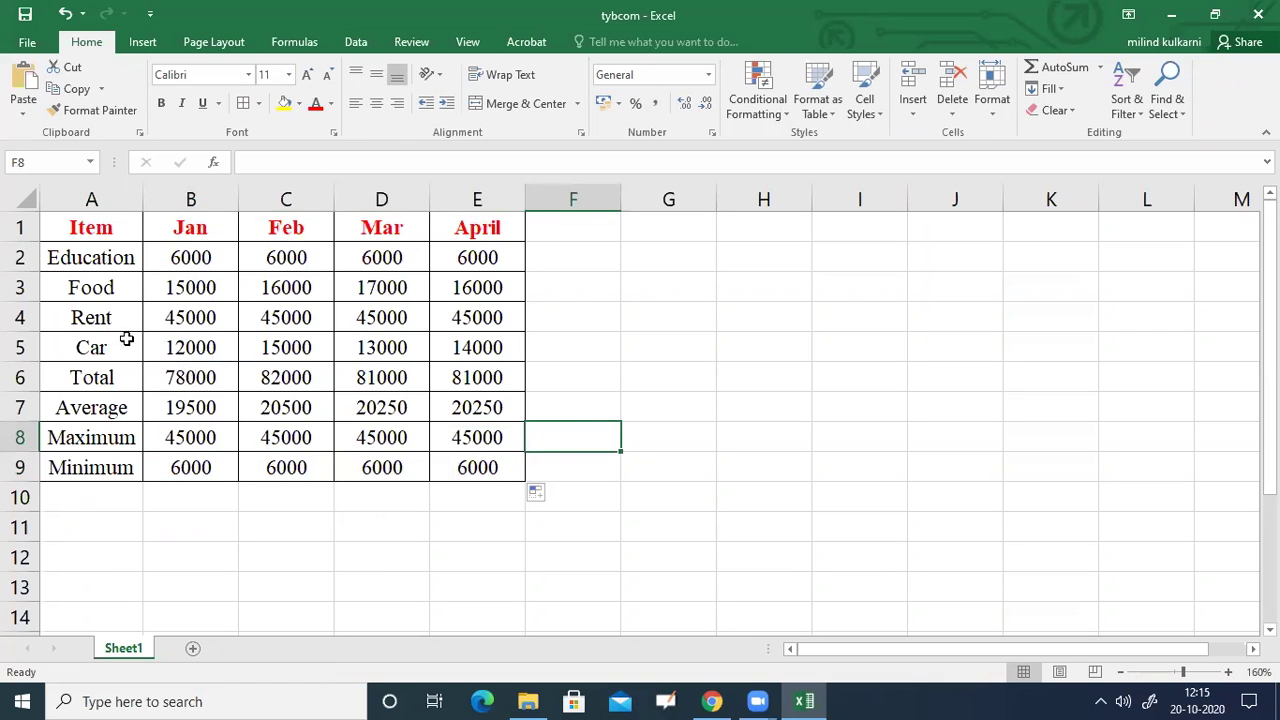
left_click(24, 16)
Insert a 3-D clustered column chart of the monthly expenses in A1:E5 and place it beside the table, starting at column F.
left_click_drag(100, 232, 449, 343)
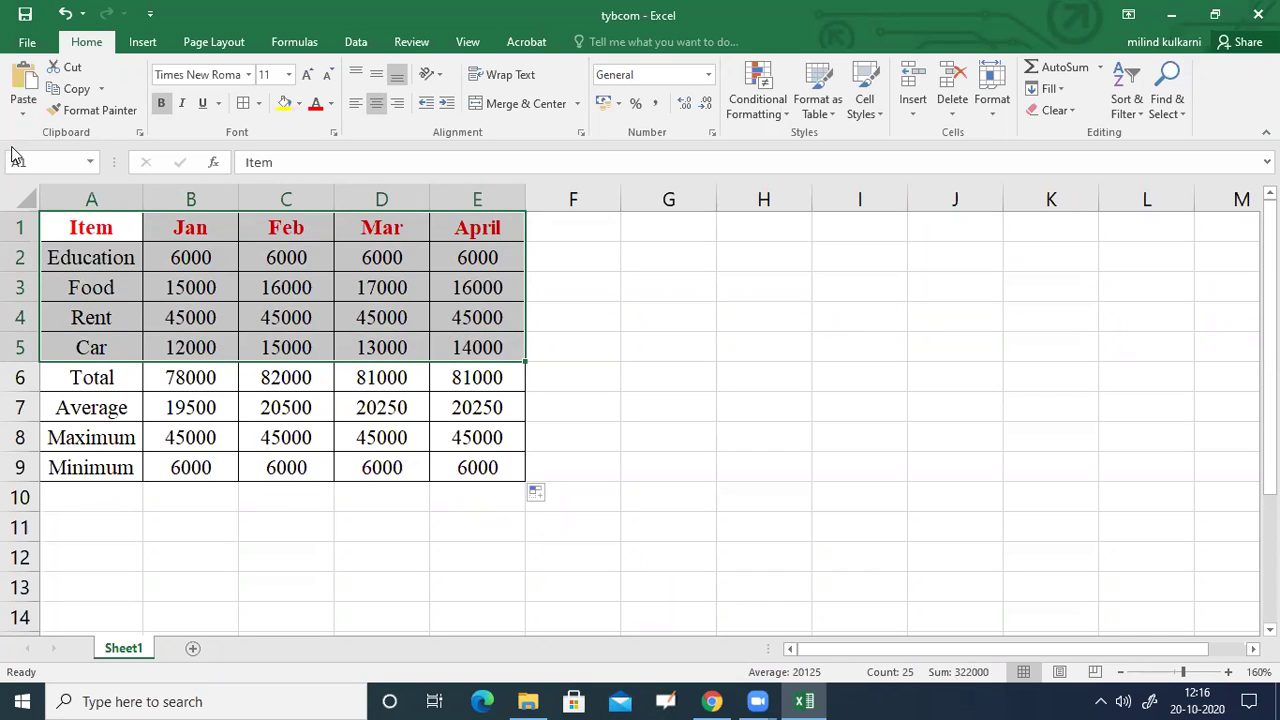
left_click(155, 46)
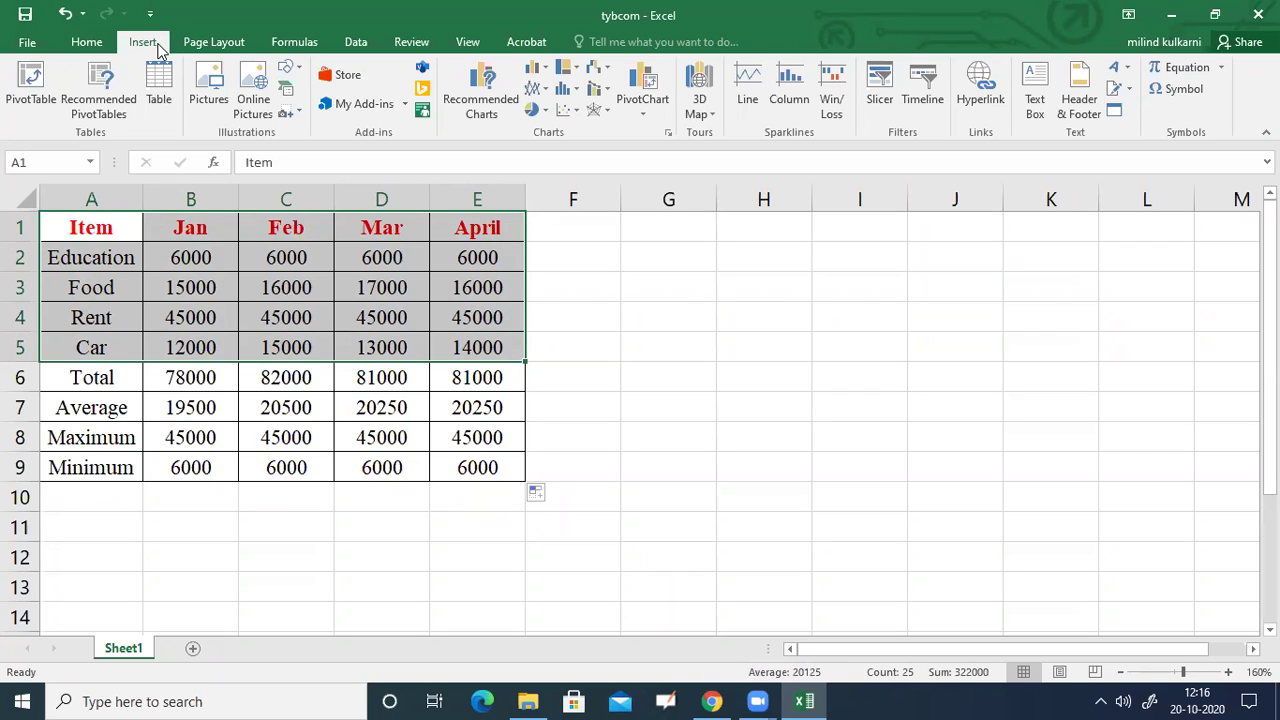
left_click(540, 72)
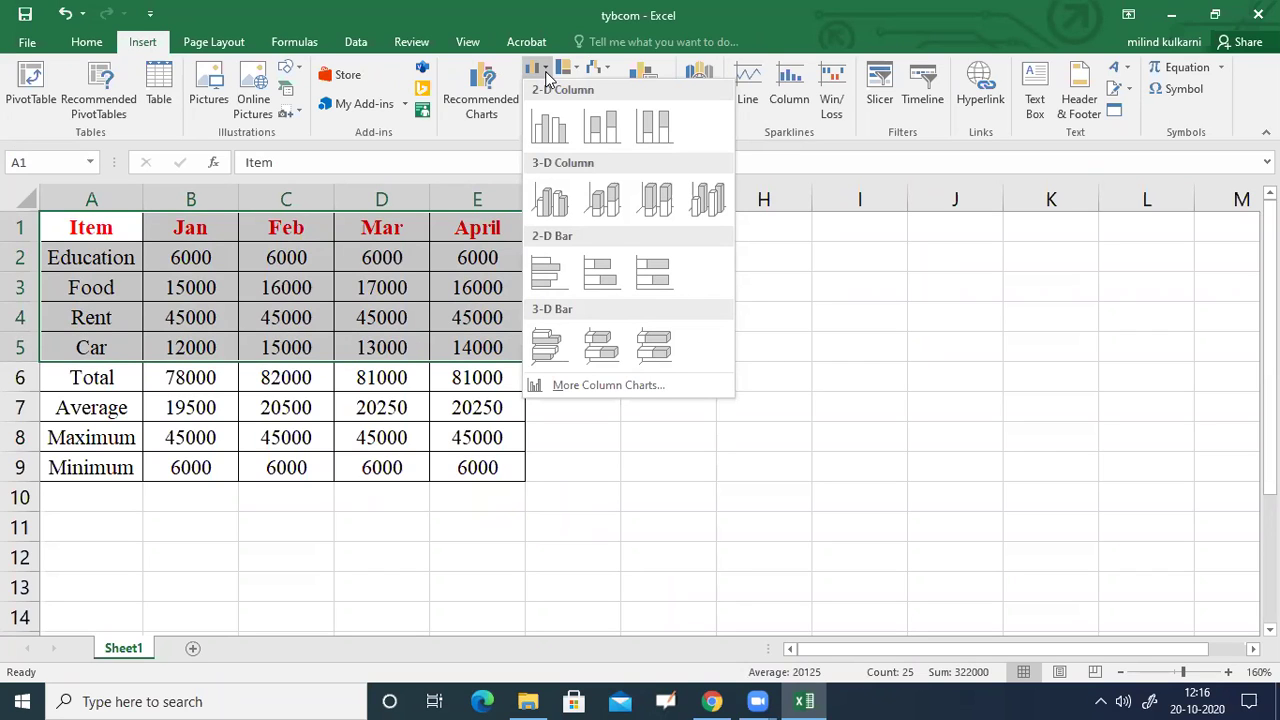
left_click(556, 198)
left_click_drag(437, 284, 657, 288)
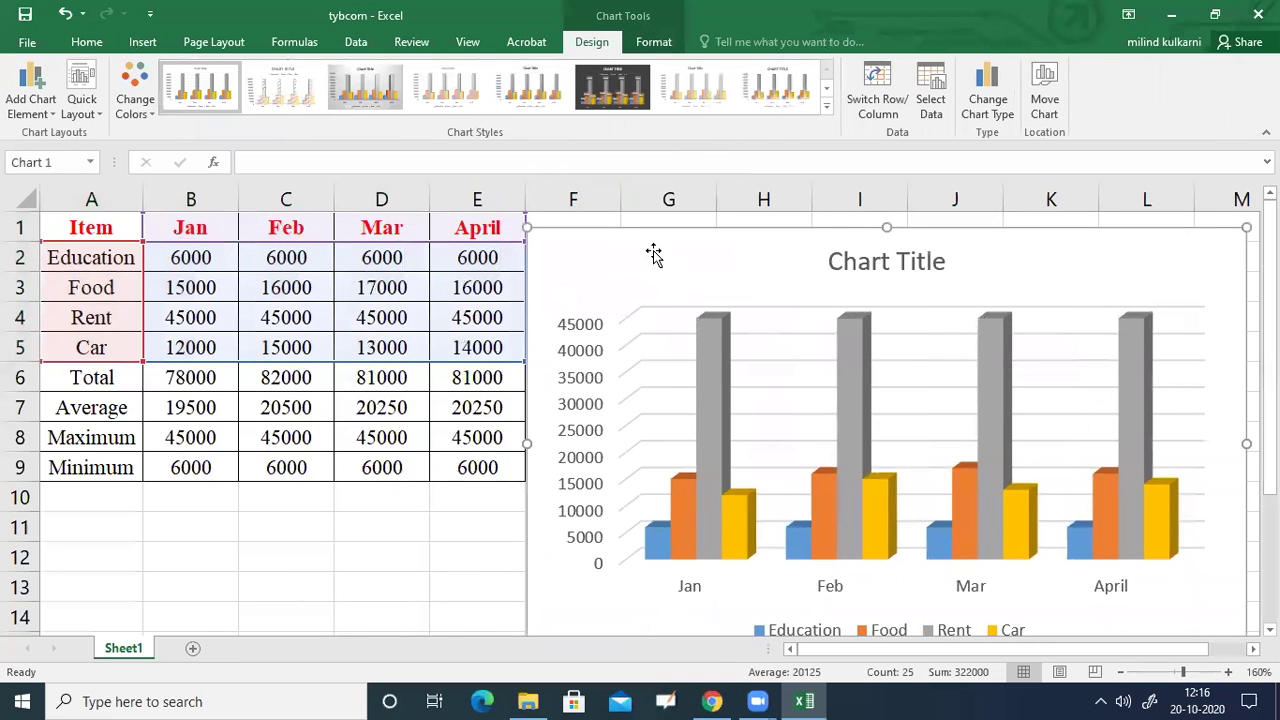
mouse_move(594, 262)
left_mouse_down()
mouse_move(589, 229)
mouse_move(603, 275)
left_mouse_up()
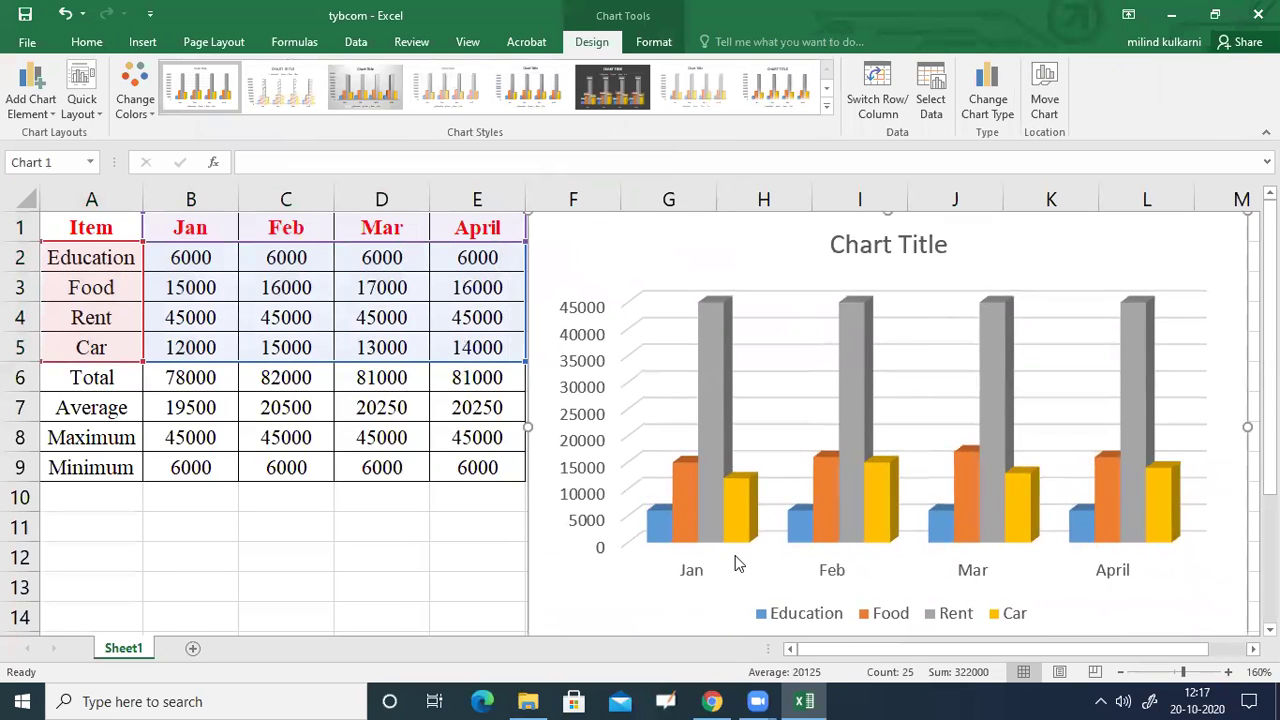
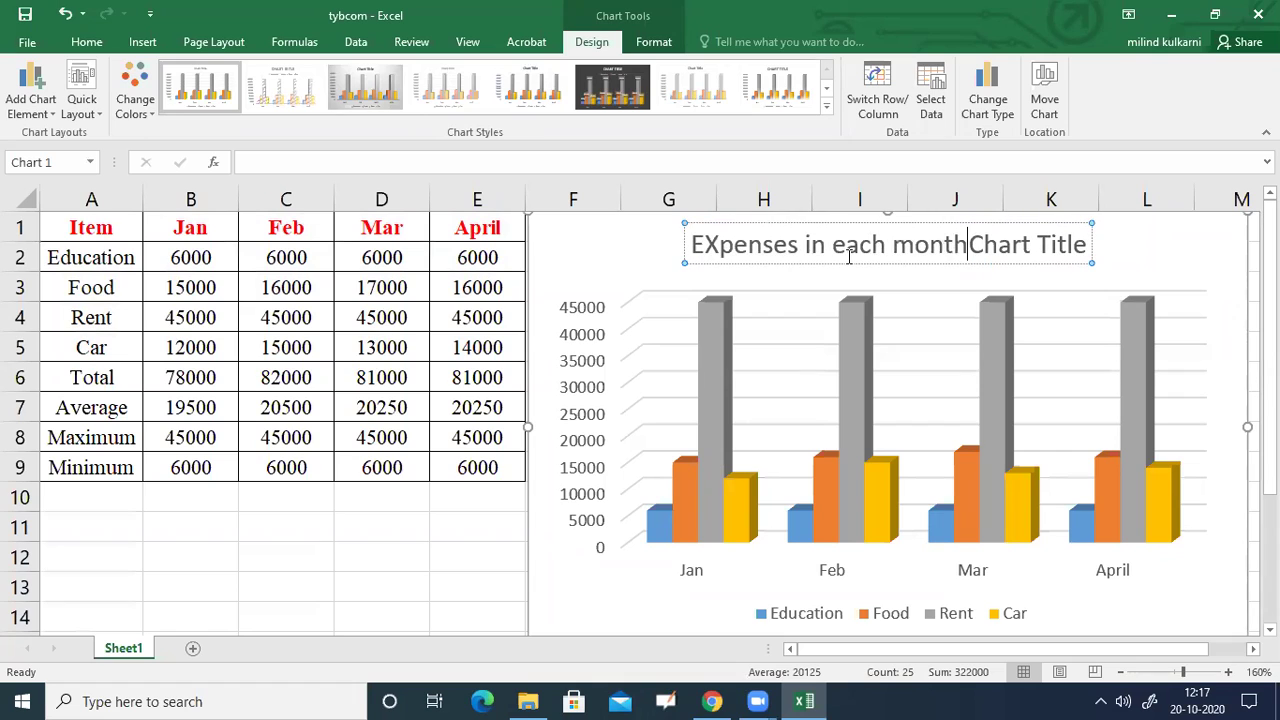
Replace the chart's placeholder title with "Expenses in each month".
key("Delete")
key("Delete")
key("Delete")
key("Delete")
key("Delete")
key("Delete")
key("Delete")
key("Delete")
key("Delete")
key("Delete")
key("Delete")
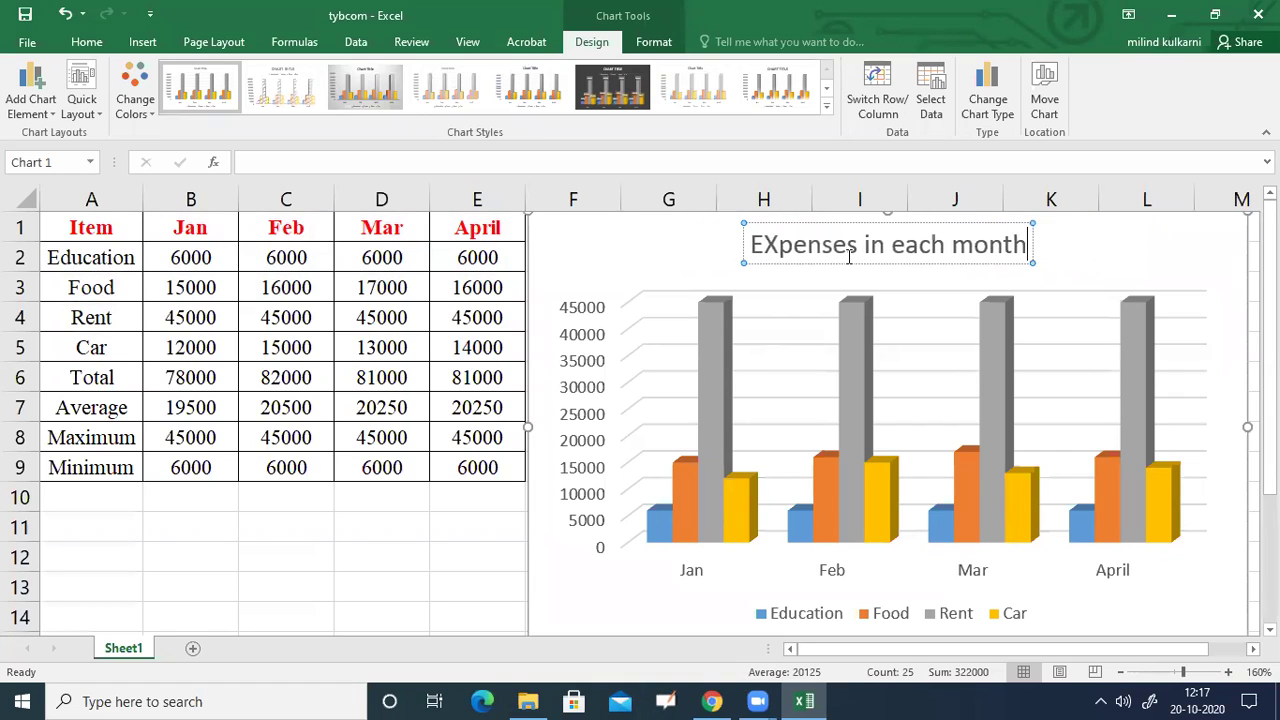
left_click(780, 238)
key("BackSpace")
type("x")
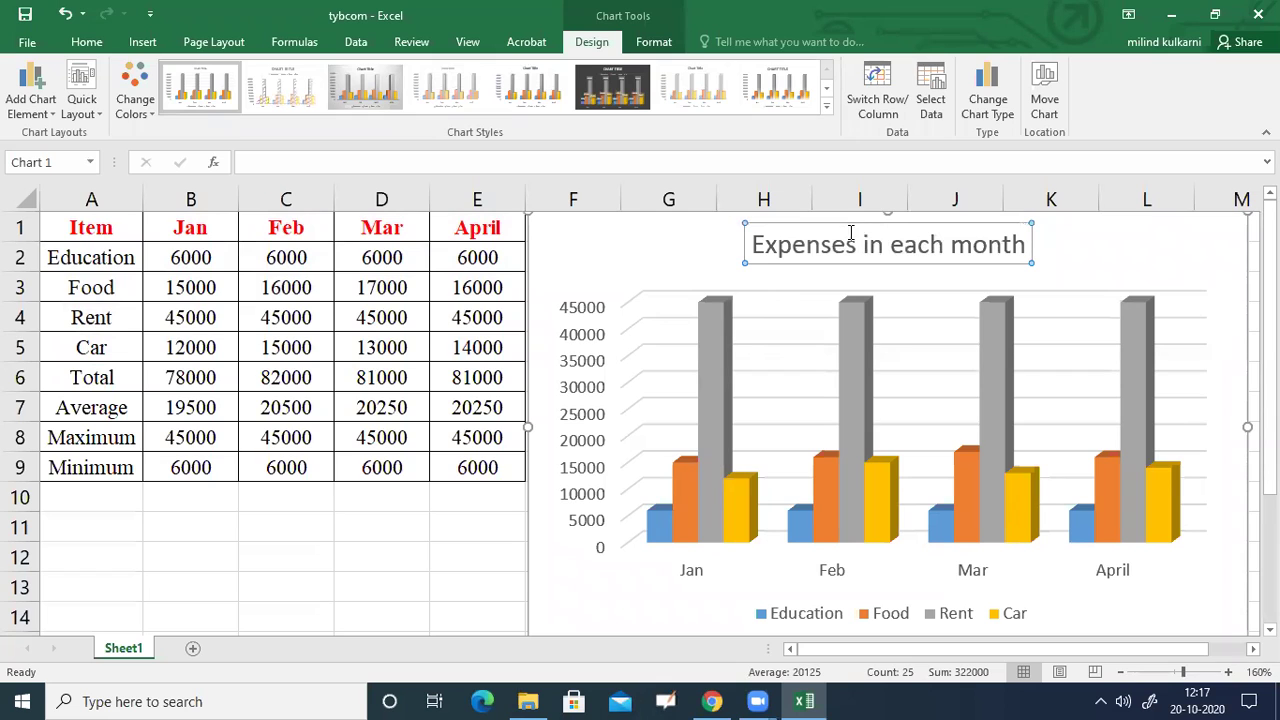
Set the chart title's font size to 16 and its font colour to red.
left_click(85, 41)
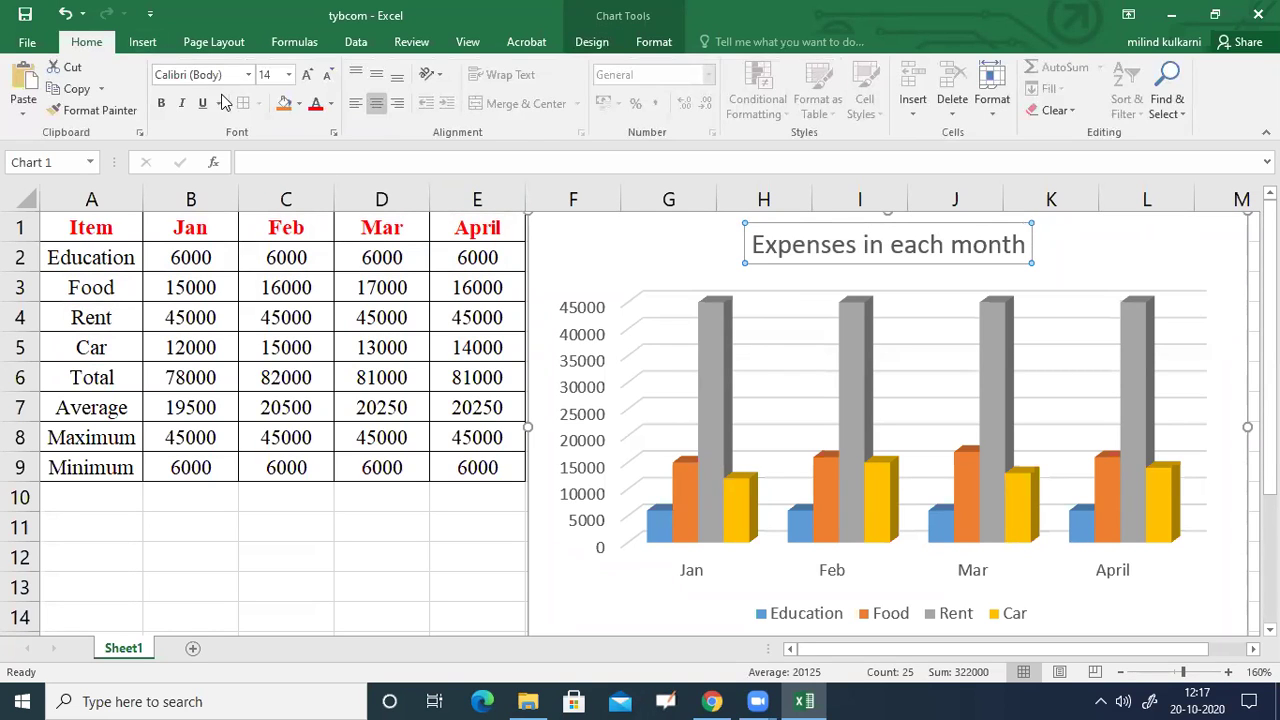
left_click(288, 74)
left_click(268, 221)
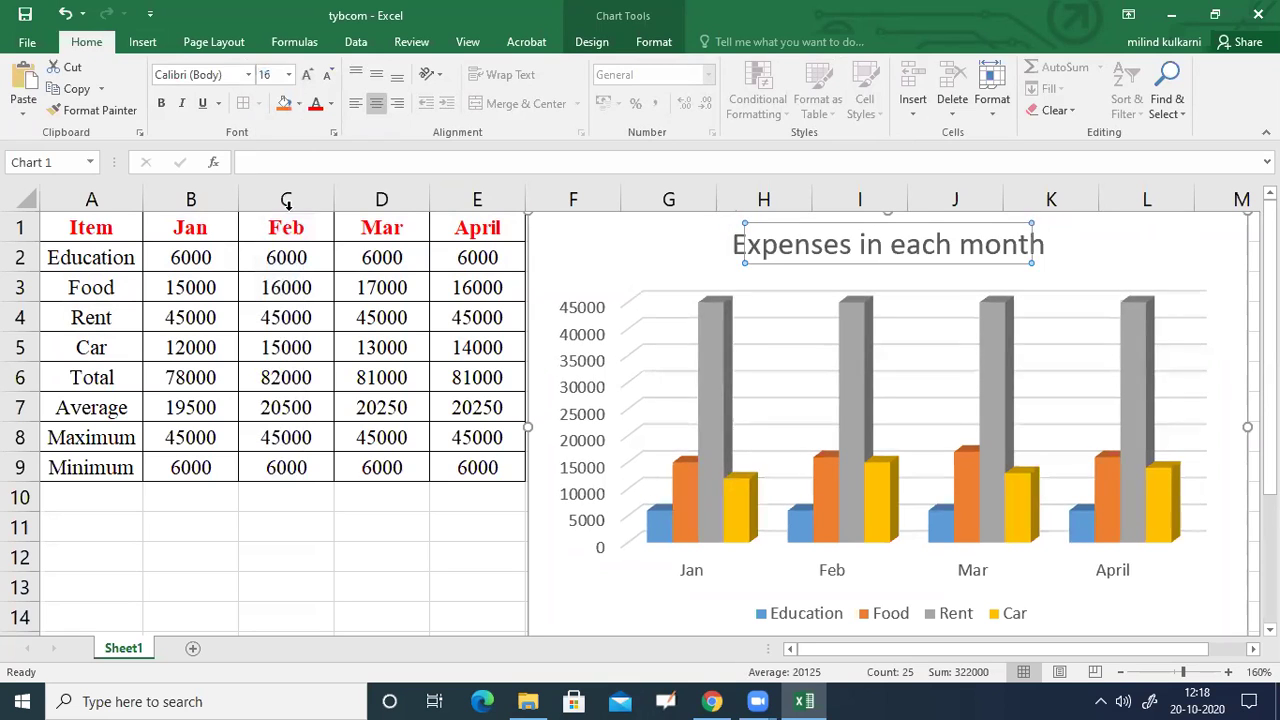
left_click(316, 107)
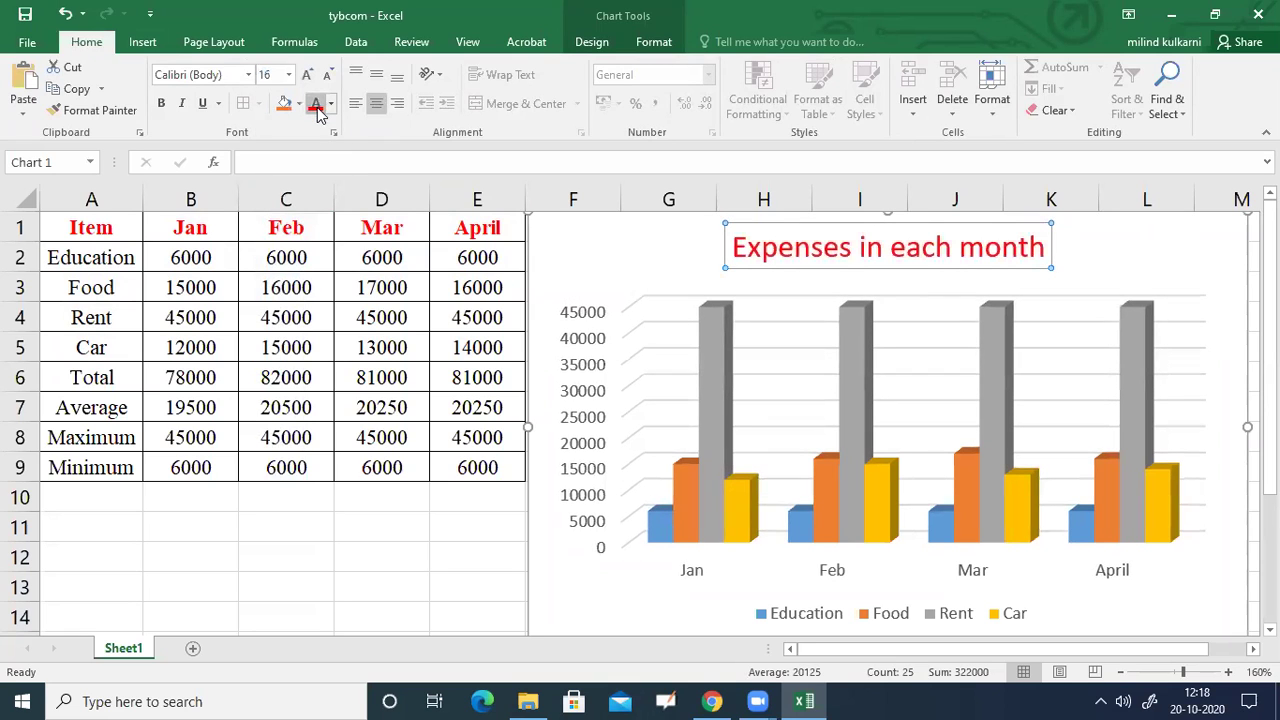
Change the chart title's font to Bookman Old Style.
left_click(248, 75)
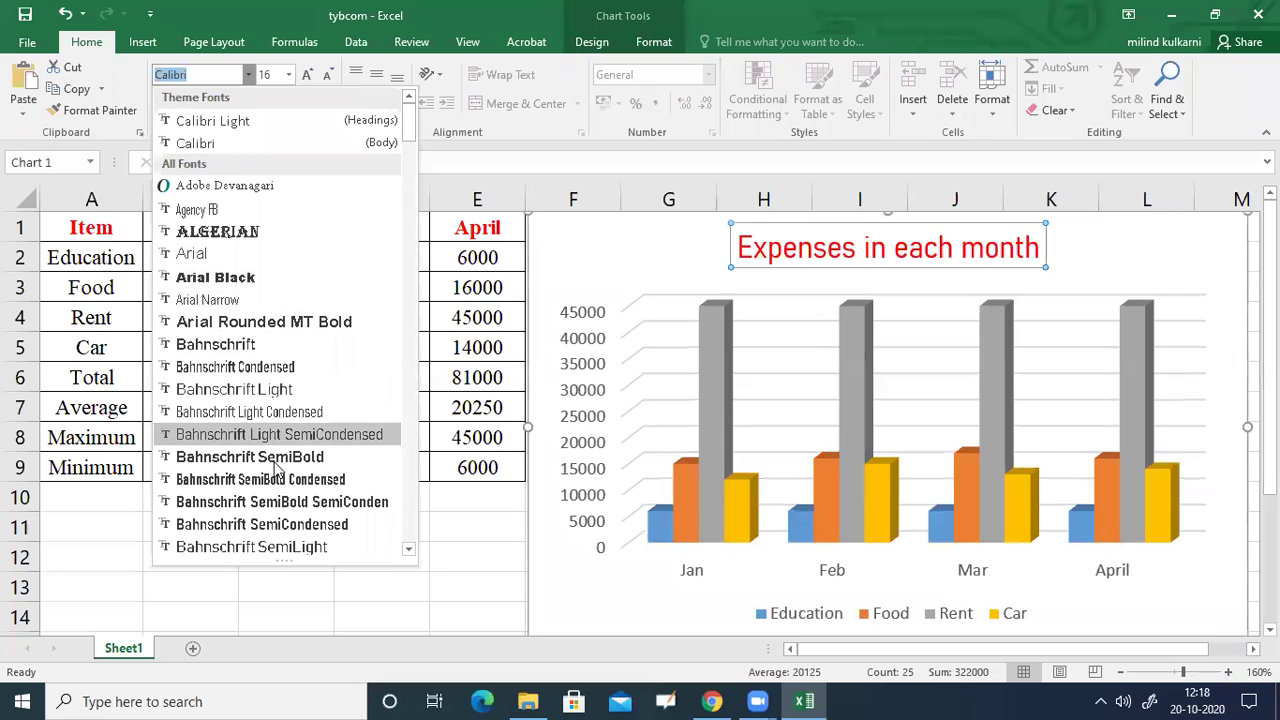
scroll(280, 470, "down", 3)
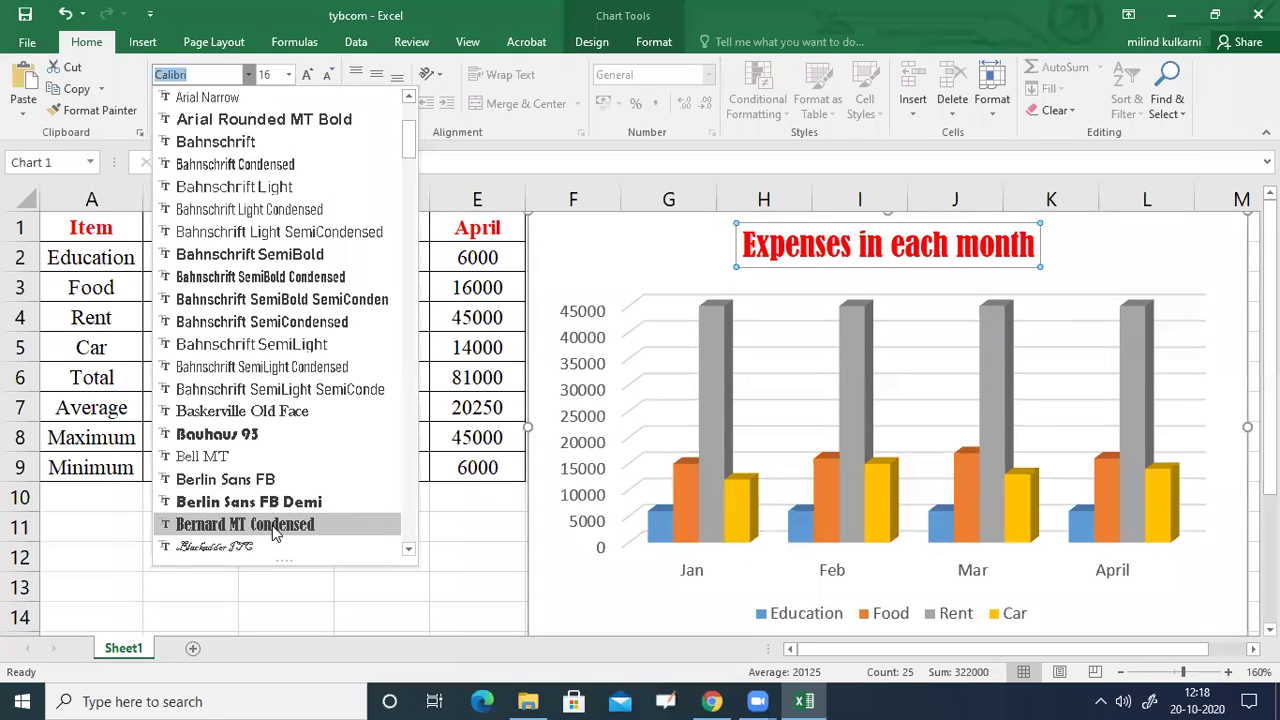
scroll(275, 532, "down", 2)
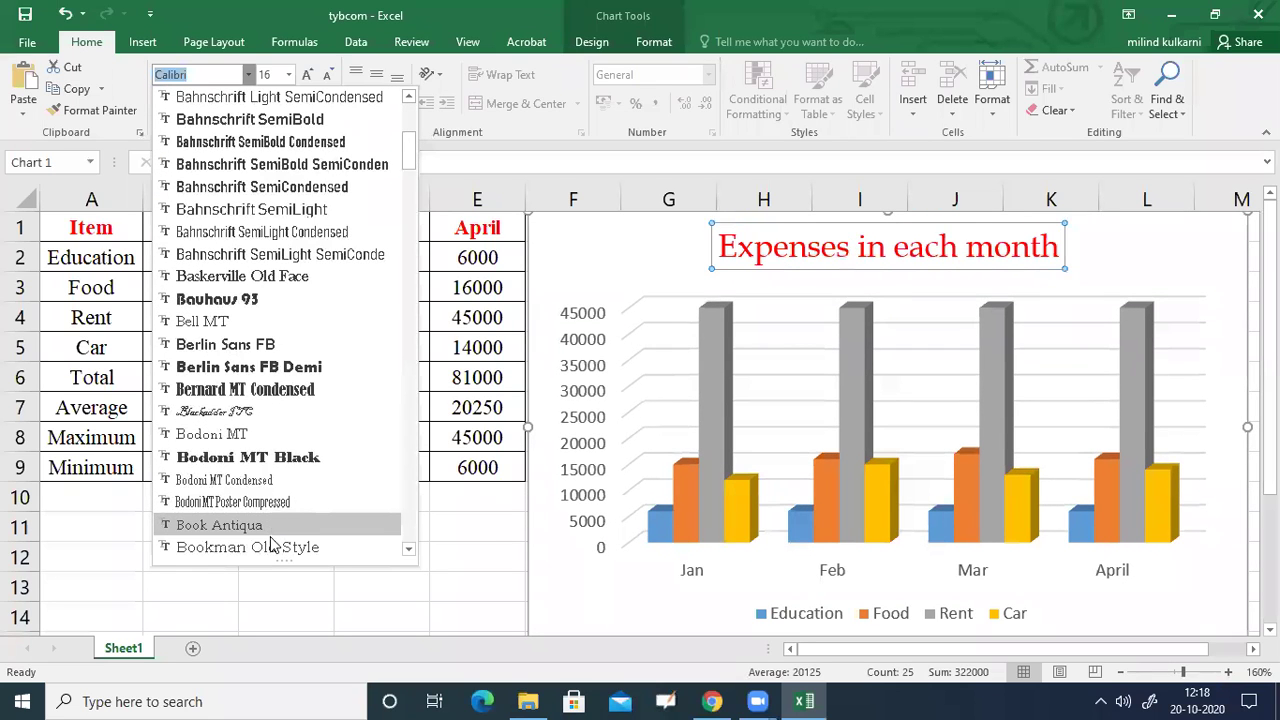
left_click(270, 548)
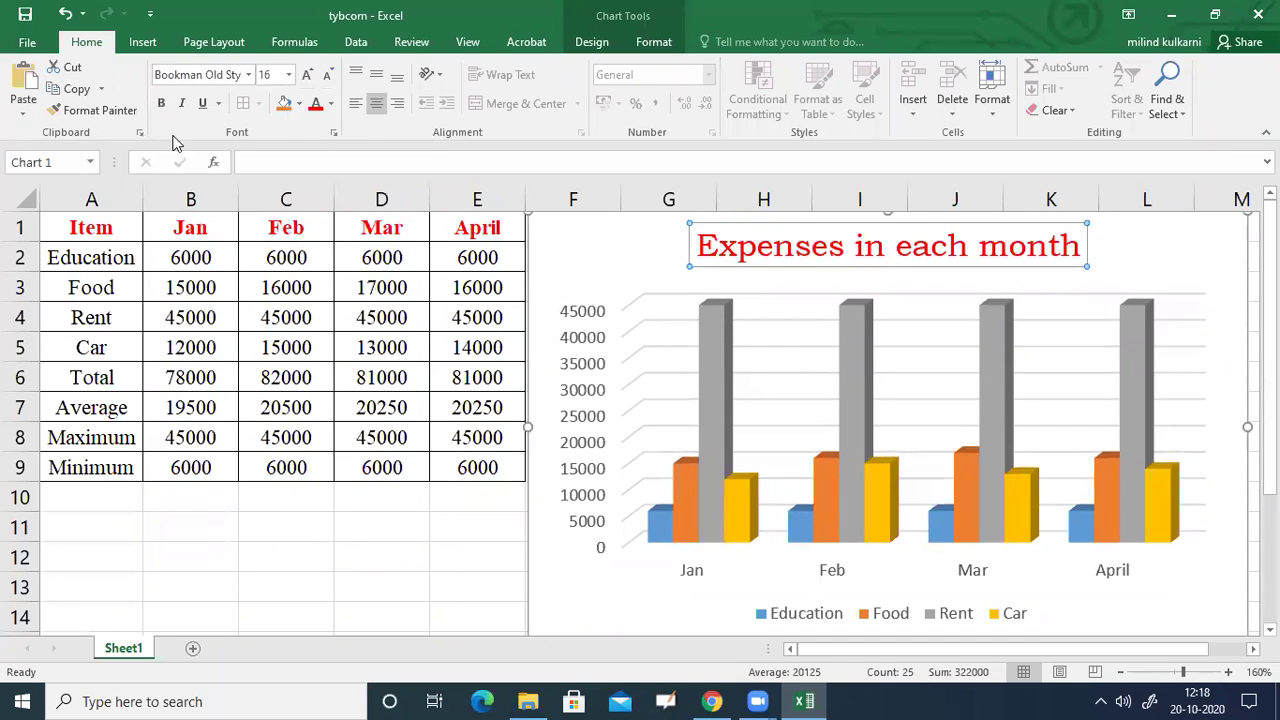
Try bold and italic styling on the chart title and remove both.
left_click(160, 104)
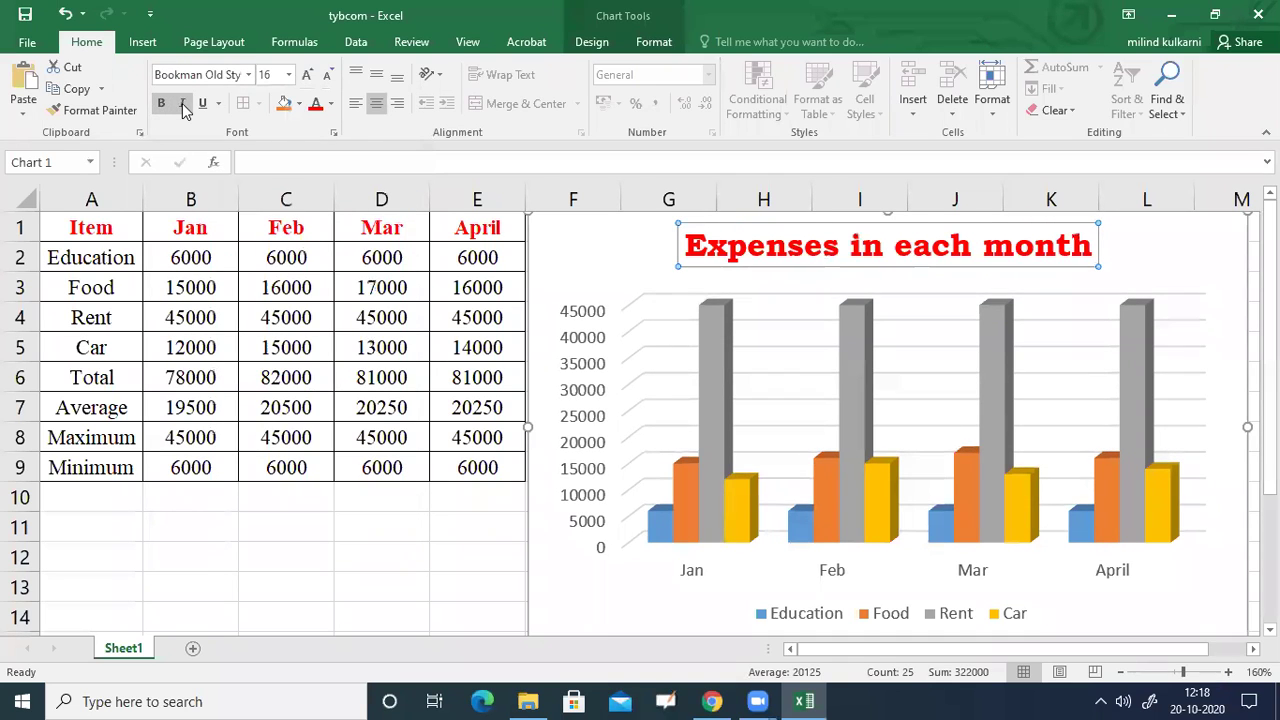
left_click(181, 104)
left_click(160, 106)
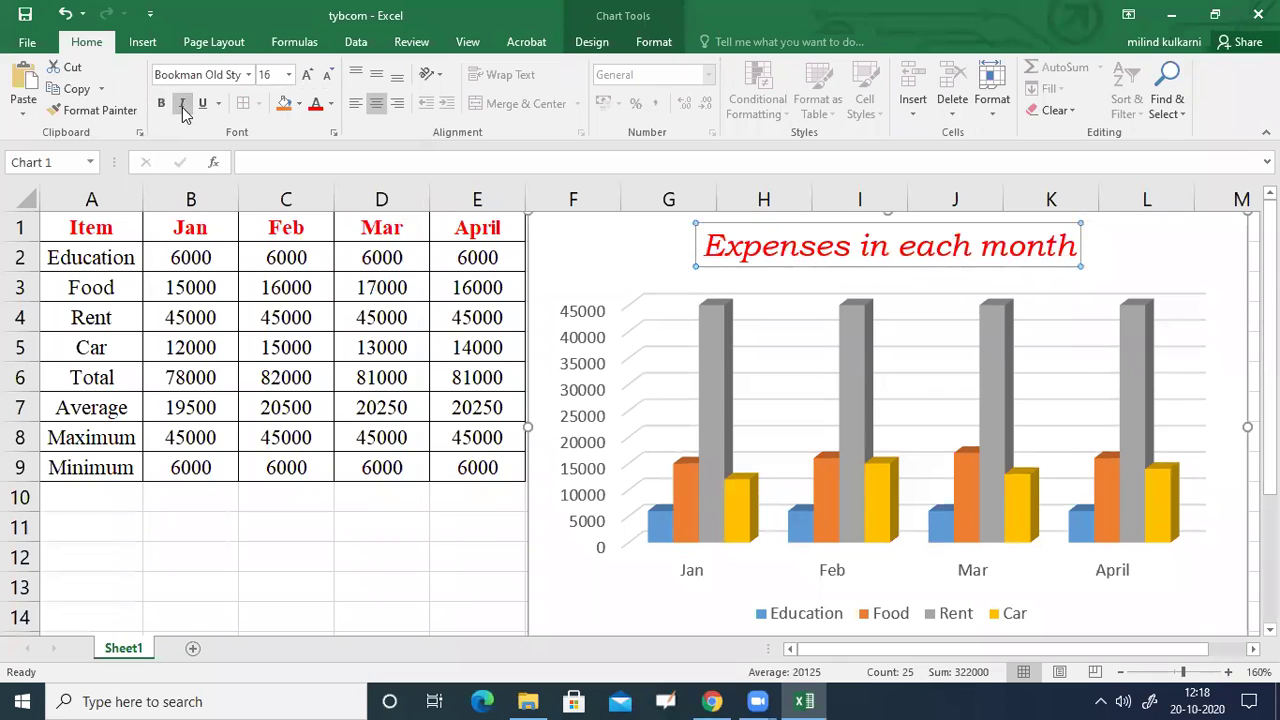
left_click(182, 106)
Set the chart title's font colour to the standard dark blue and deselect the chart.
left_click(331, 104)
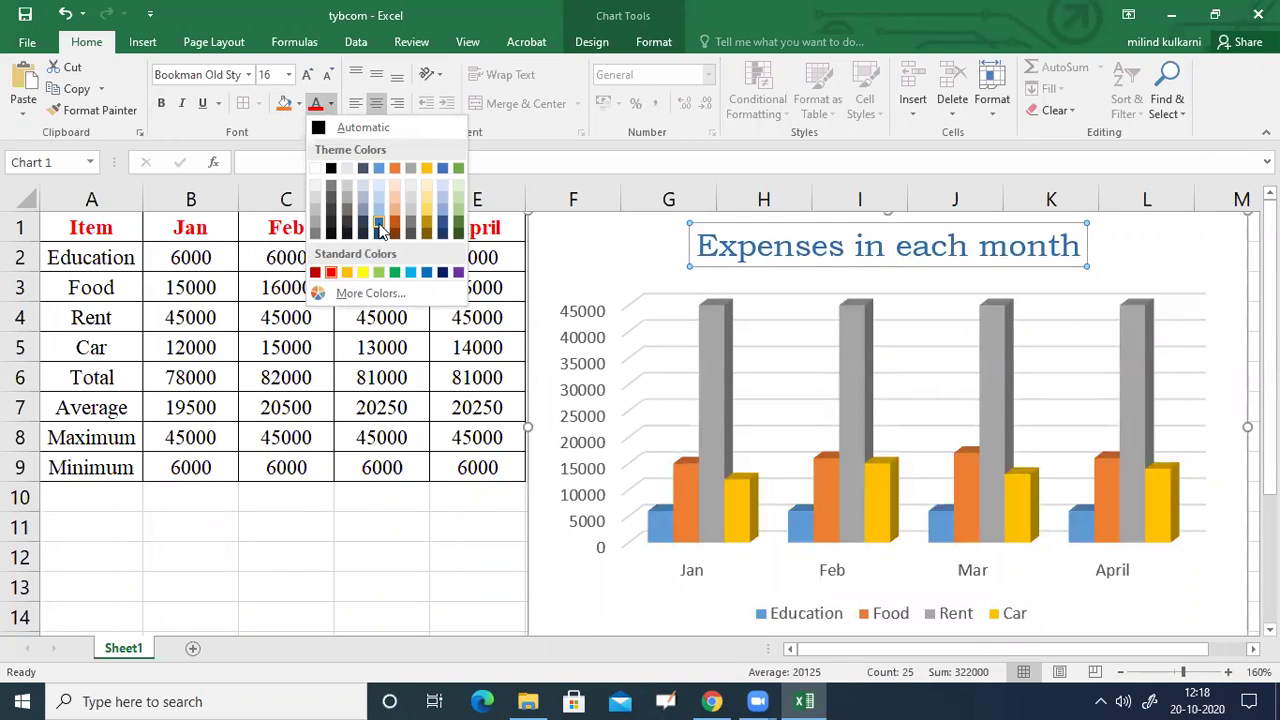
left_click(442, 272)
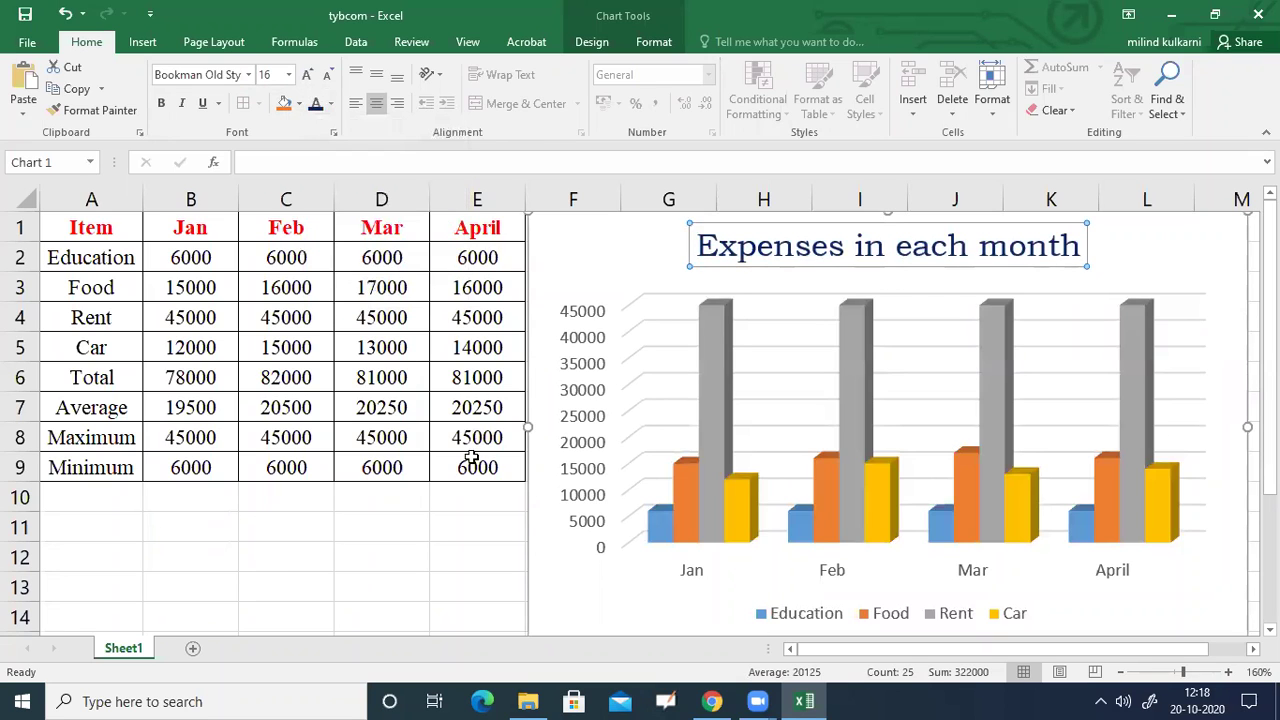
left_click(314, 531)
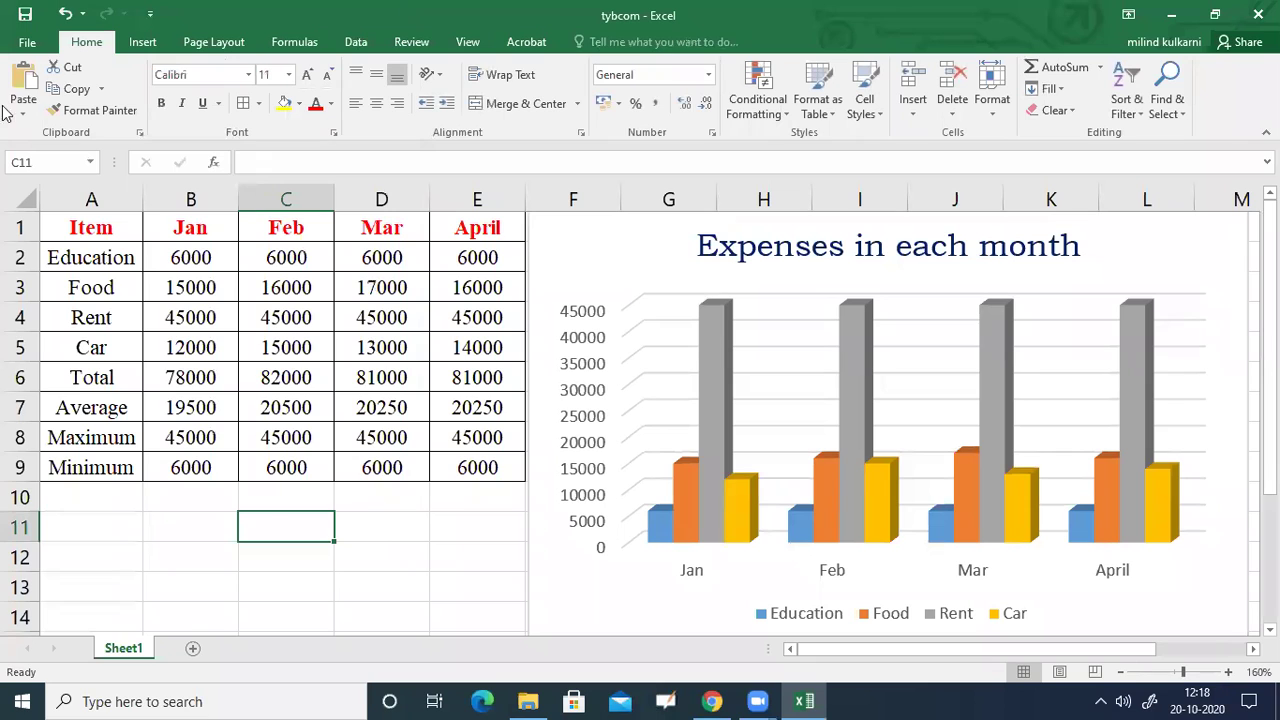
Rename the worksheet Sheet1 as "3d column".
right_click(135, 647)
left_click(186, 474)
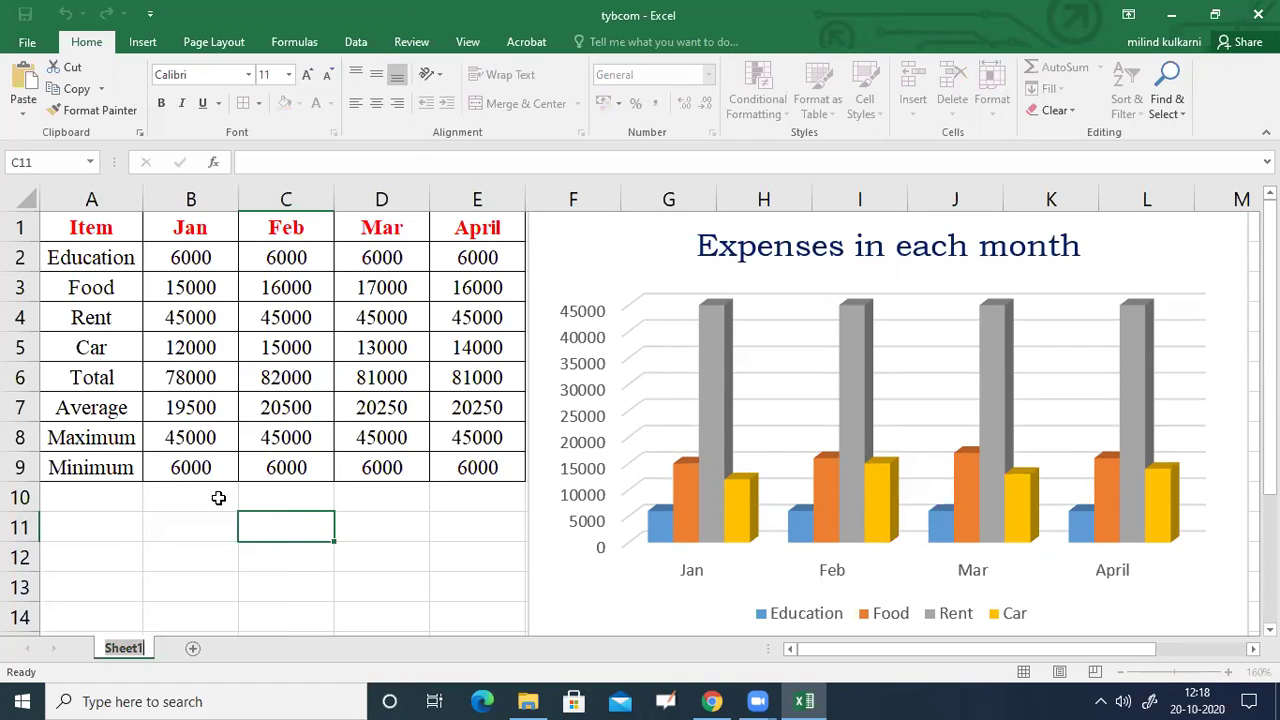
type("3d column")
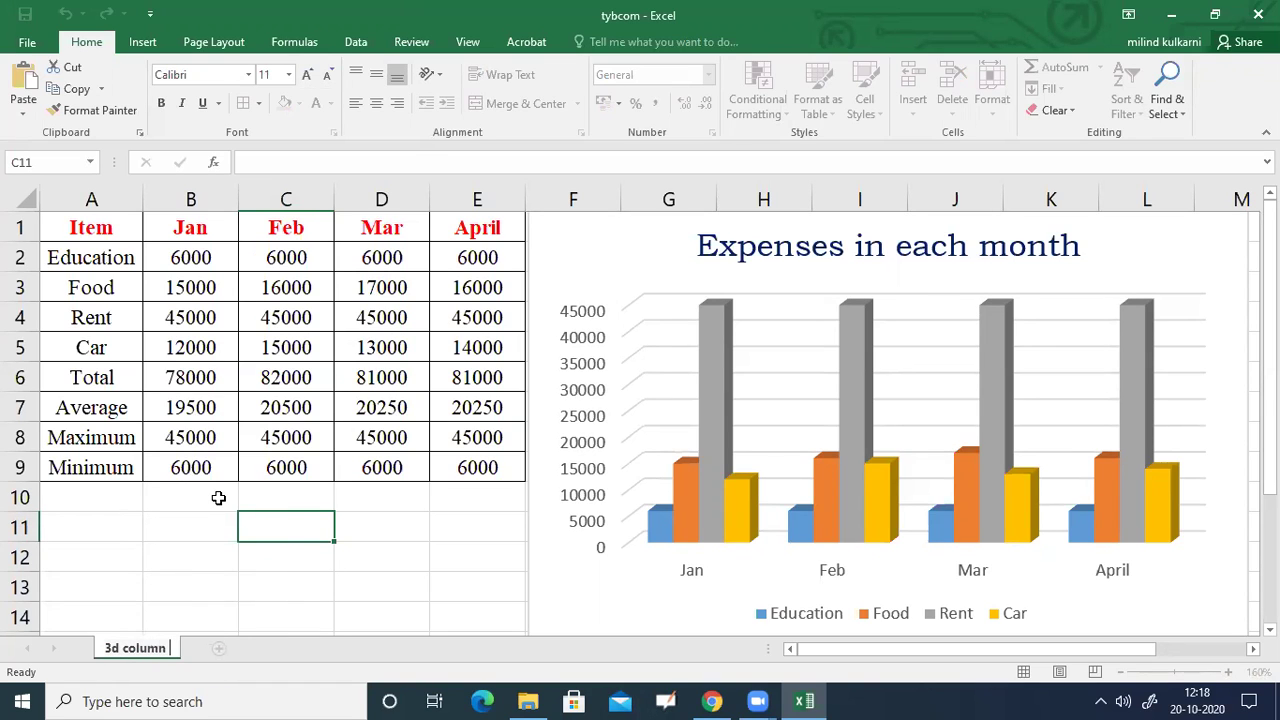
left_click(154, 526)
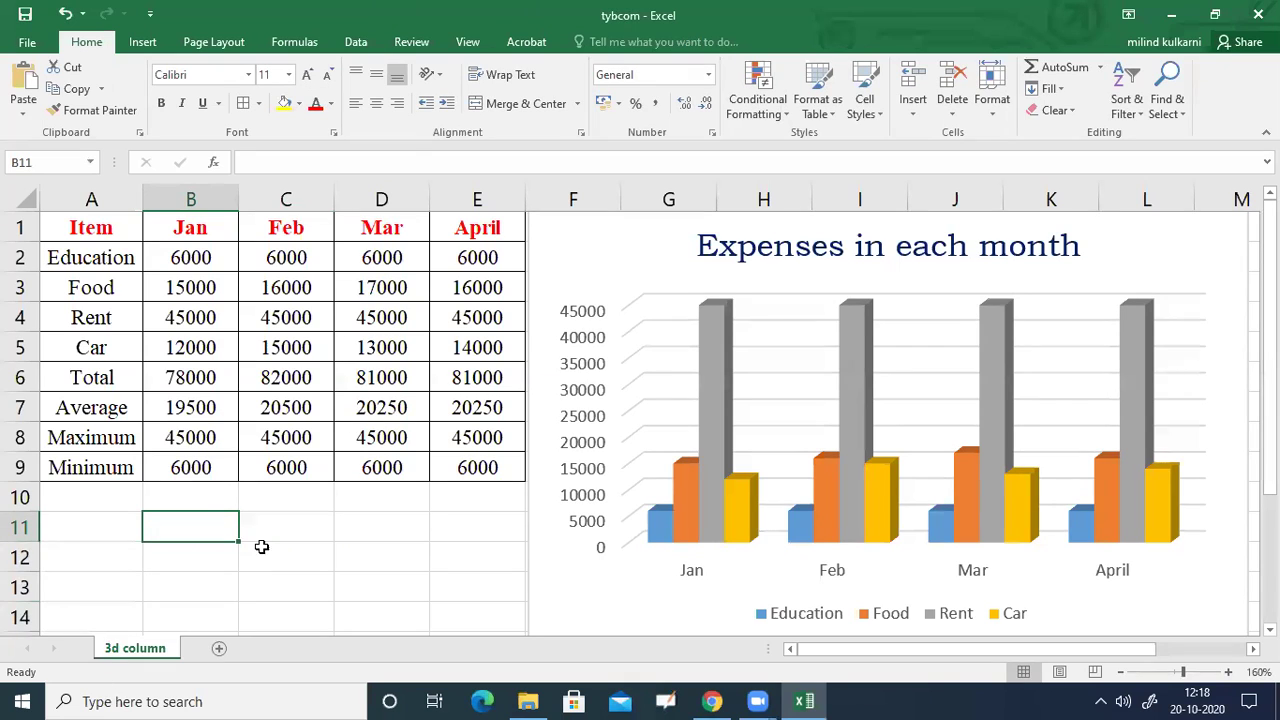
left_click(278, 519)
Copy the expense table A1:E5, without the summary rows, into a new worksheet starting at cell A1.
left_click_drag(90, 232, 450, 350)
key("ctrl+c")
right_click(452, 345)
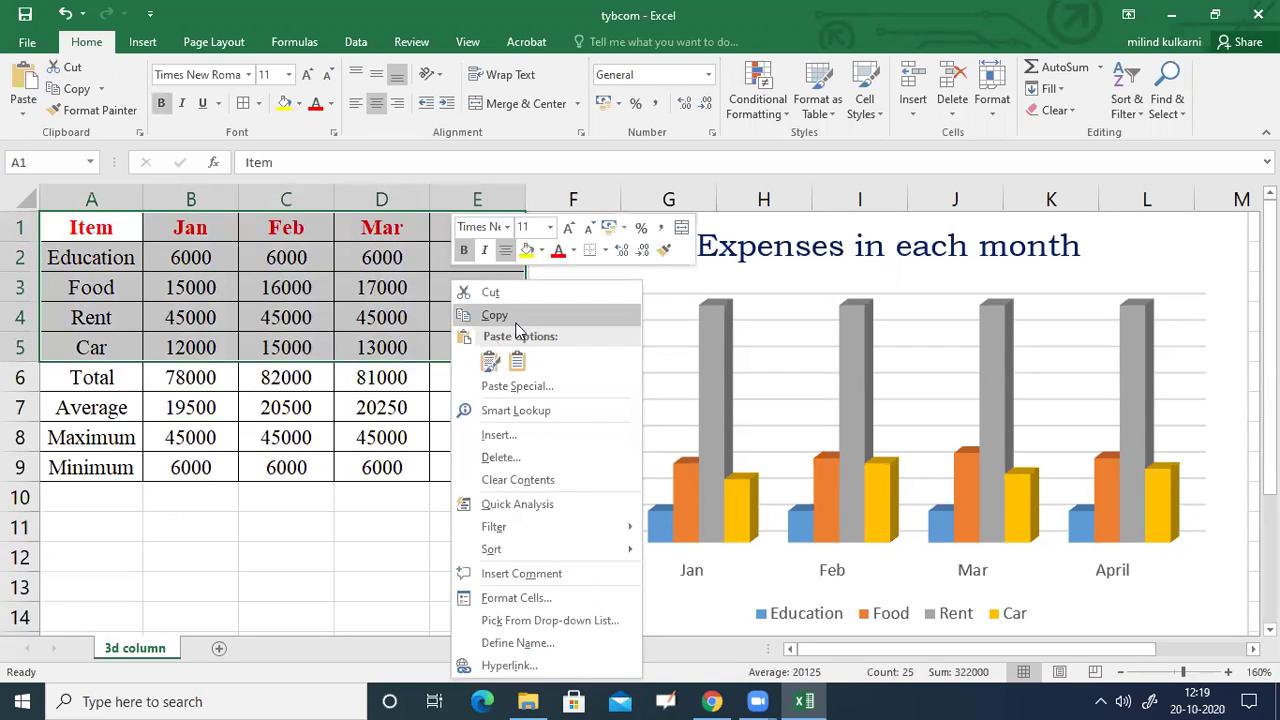
left_click(516, 320)
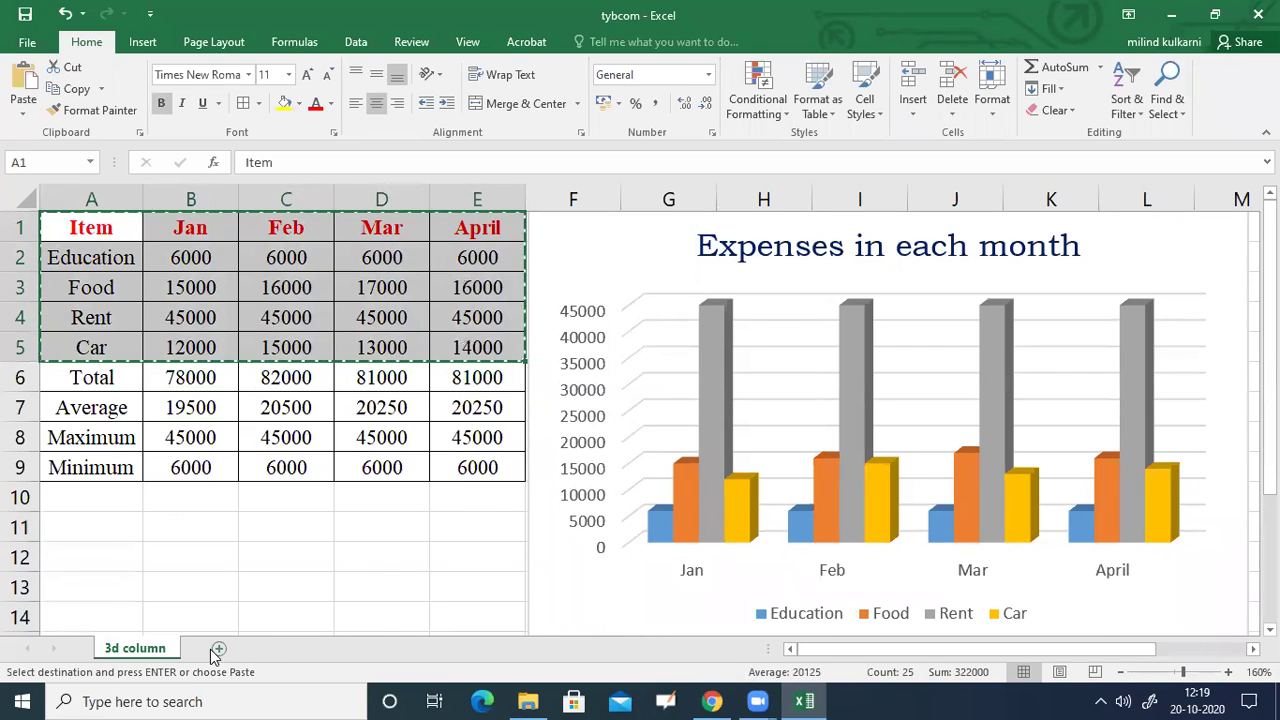
left_click(218, 649)
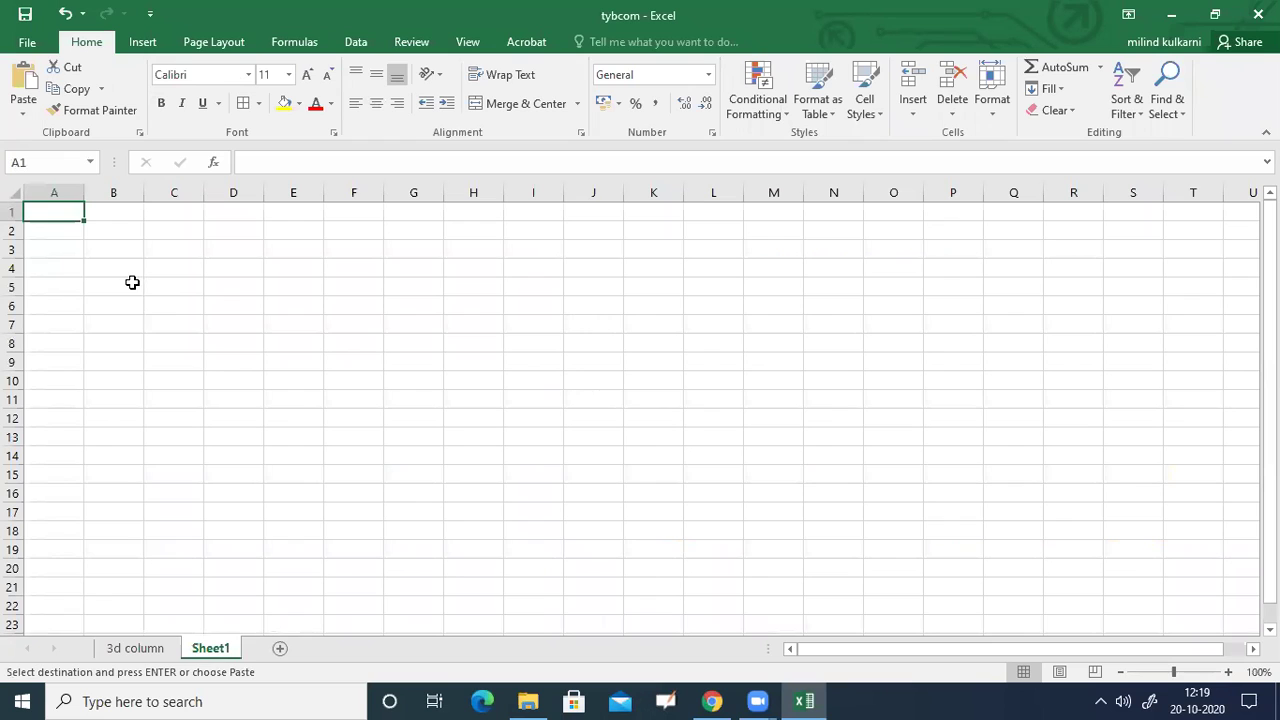
key("ctrl+v")
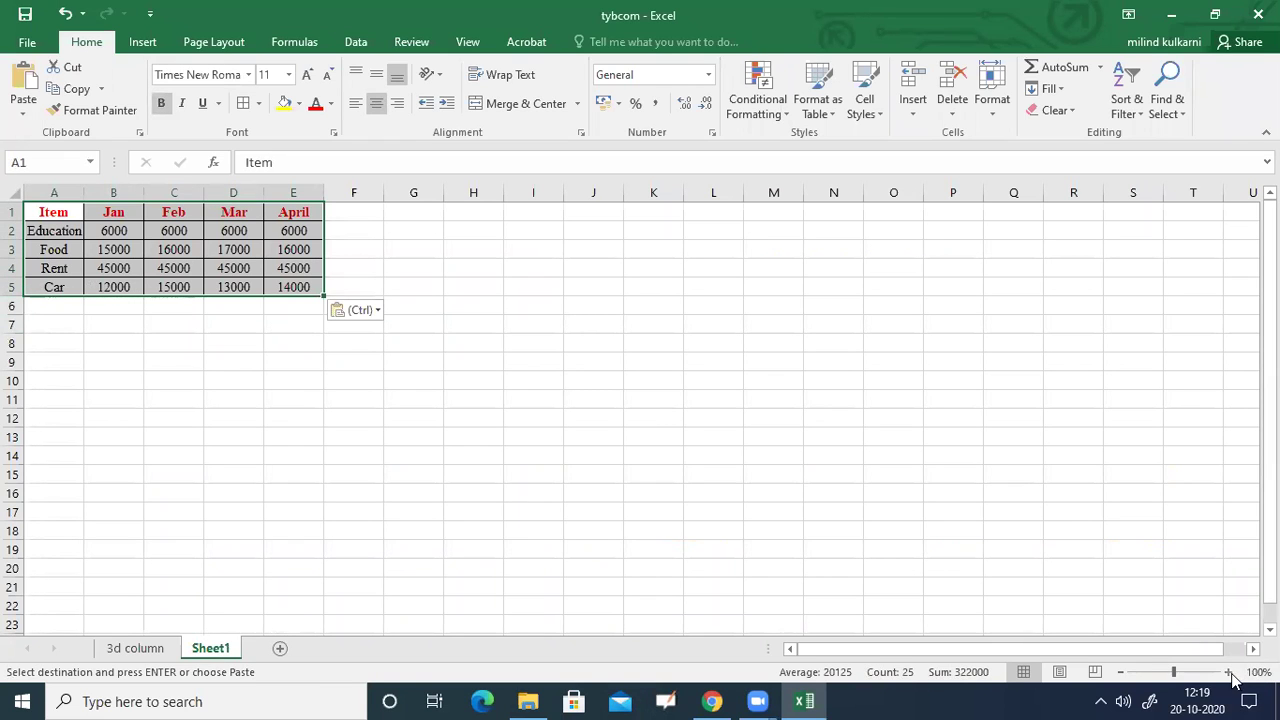
Insert a 2-D pie chart of the March expenses in D2:D5, shrink it and place it just beside the table from column F.
left_click(1229, 672)
left_click(1229, 672)
left_click(1229, 672)
left_click(1229, 672)
left_click(1229, 672)
left_click(1229, 672)
left_click(1229, 672)
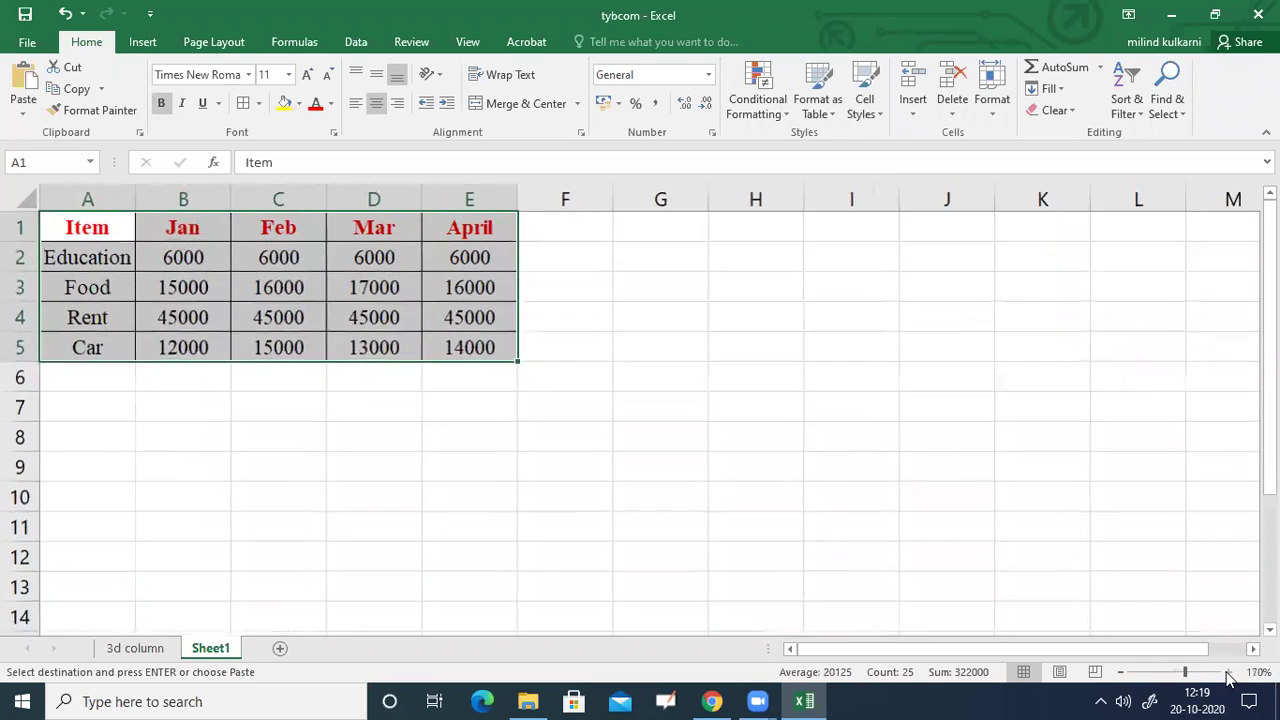
left_click(1120, 672)
left_click(475, 437)
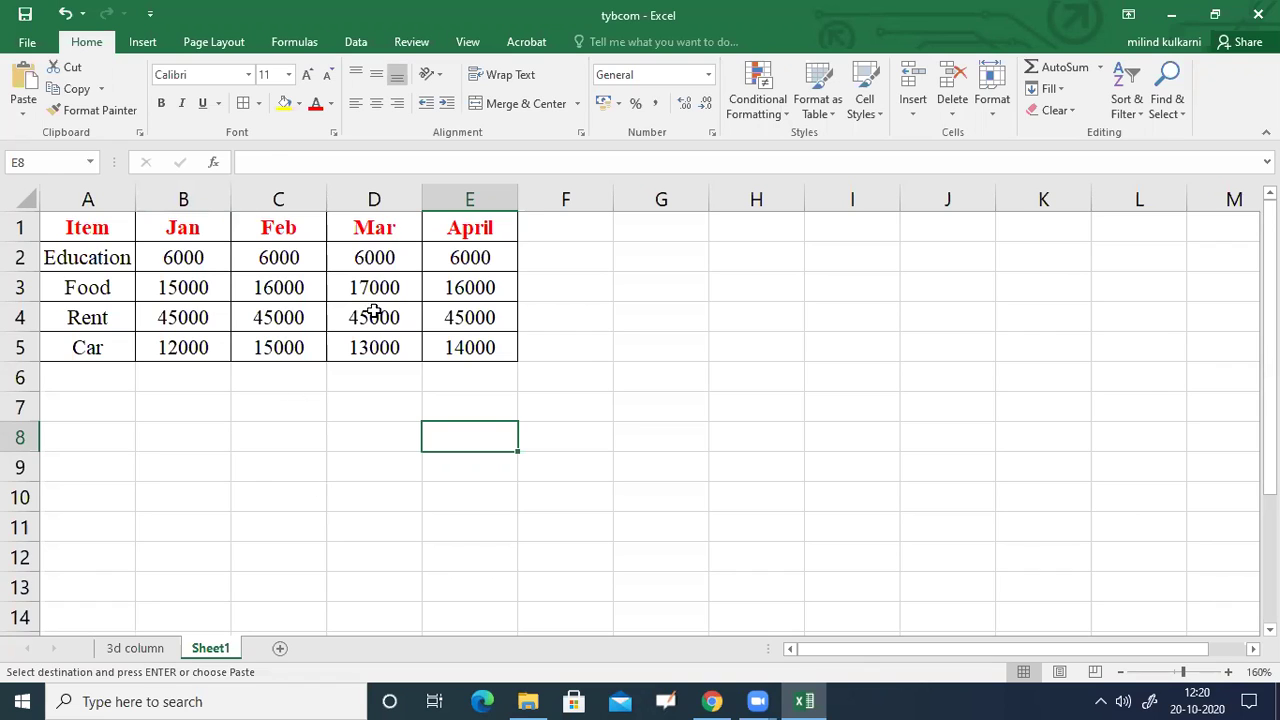
left_click_drag(397, 260, 388, 345)
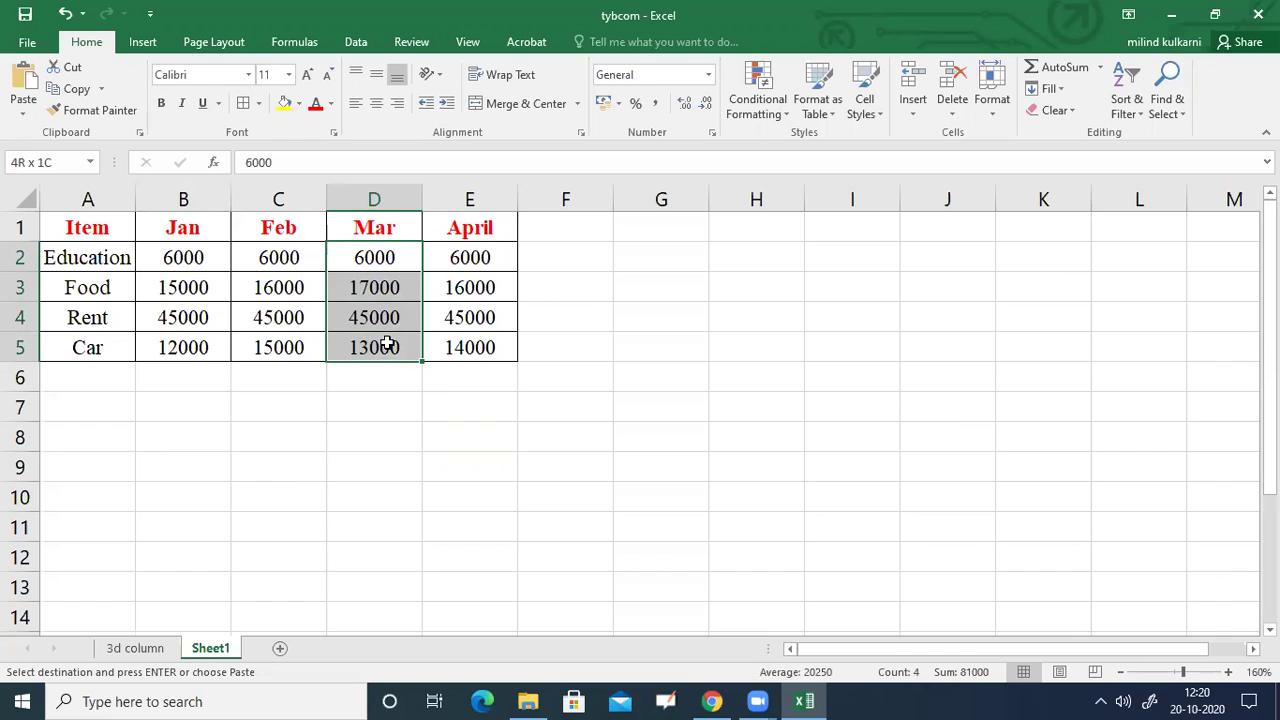
left_click_drag(388, 345, 388, 345)
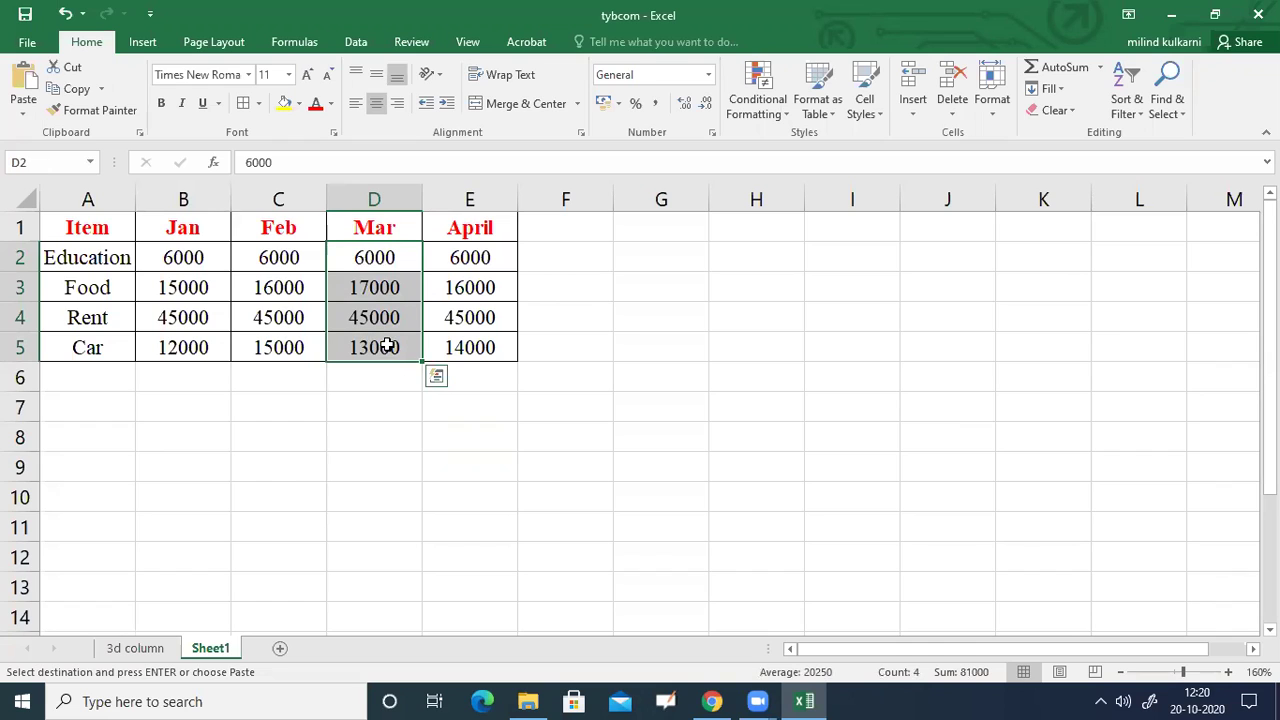
left_click(152, 43)
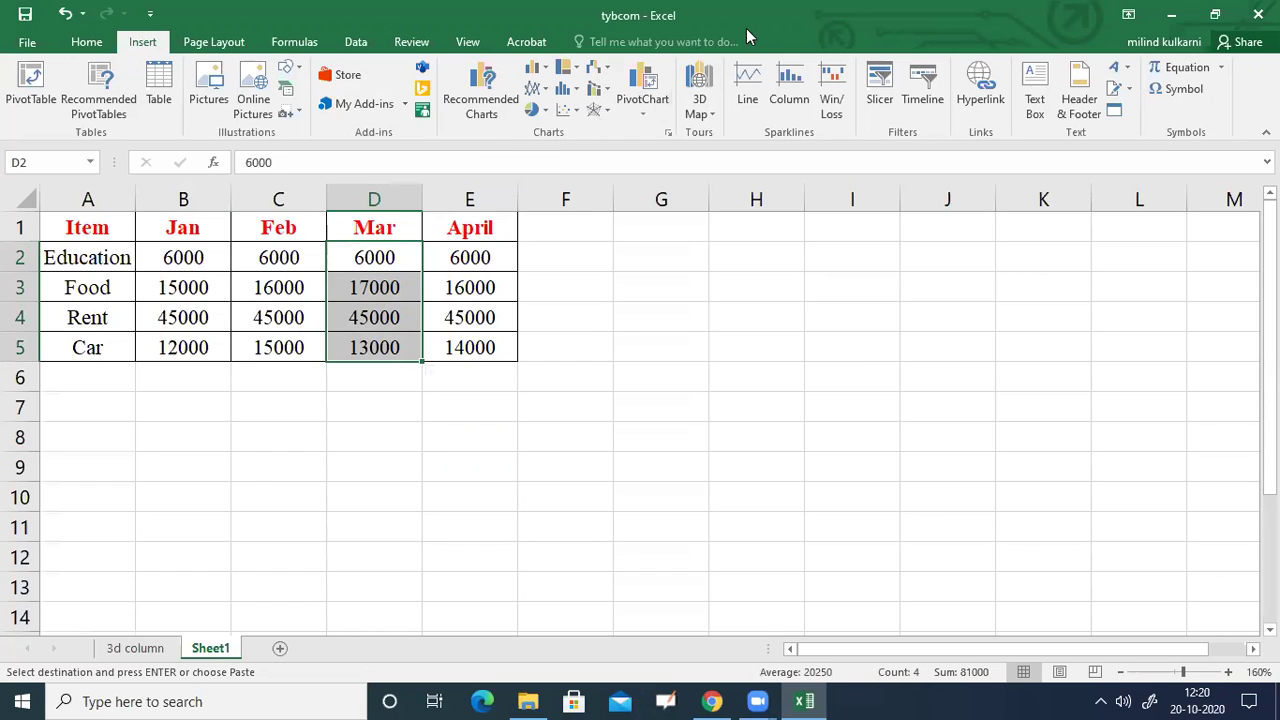
left_click(547, 114)
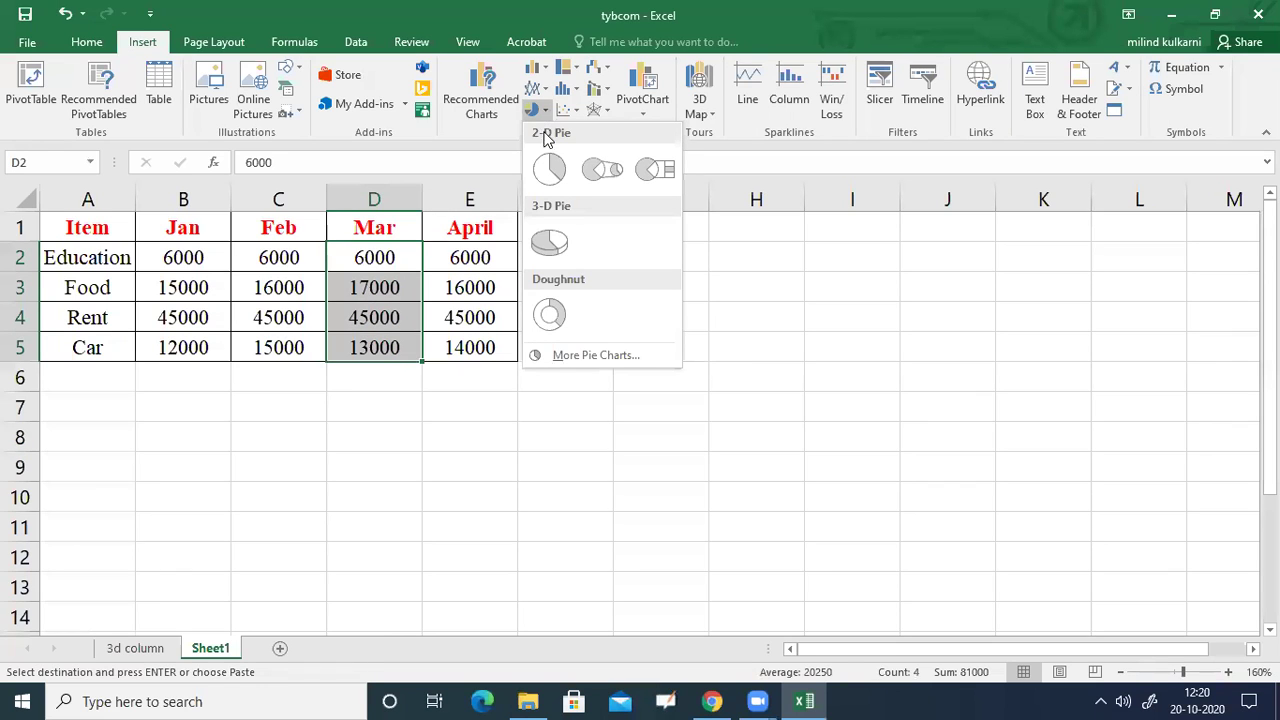
left_click(548, 172)
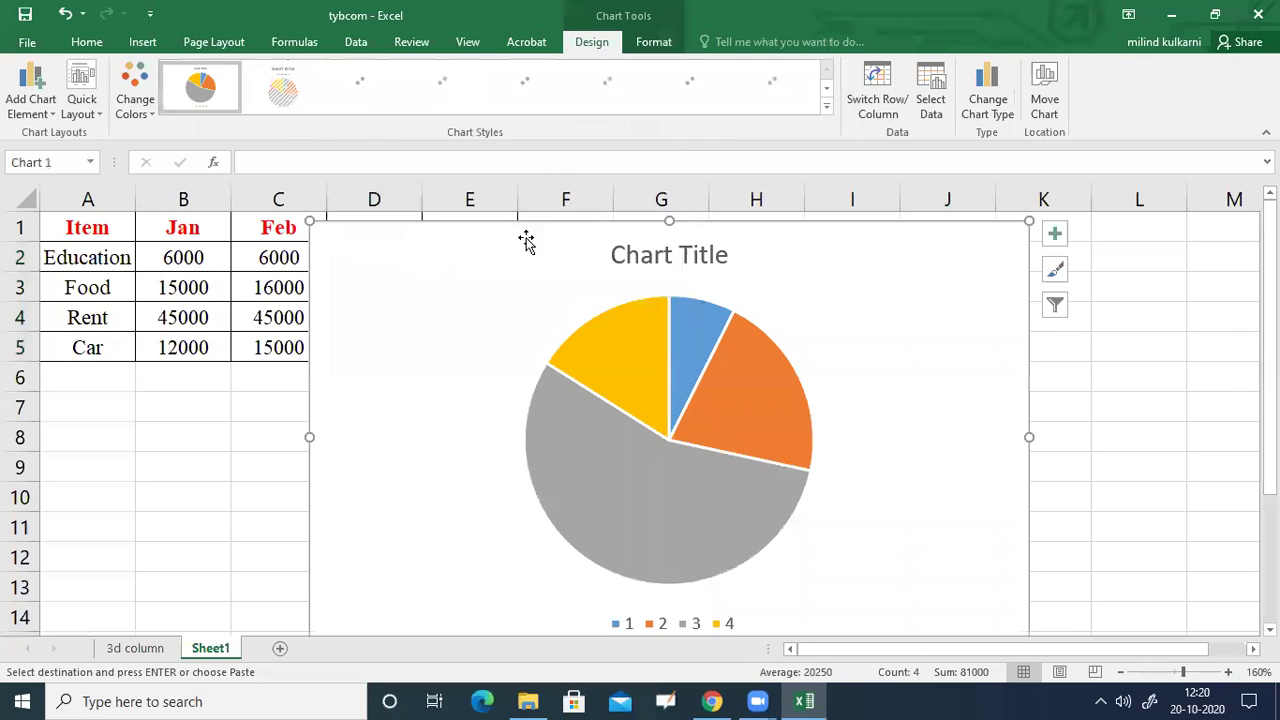
left_click_drag(313, 222, 537, 320)
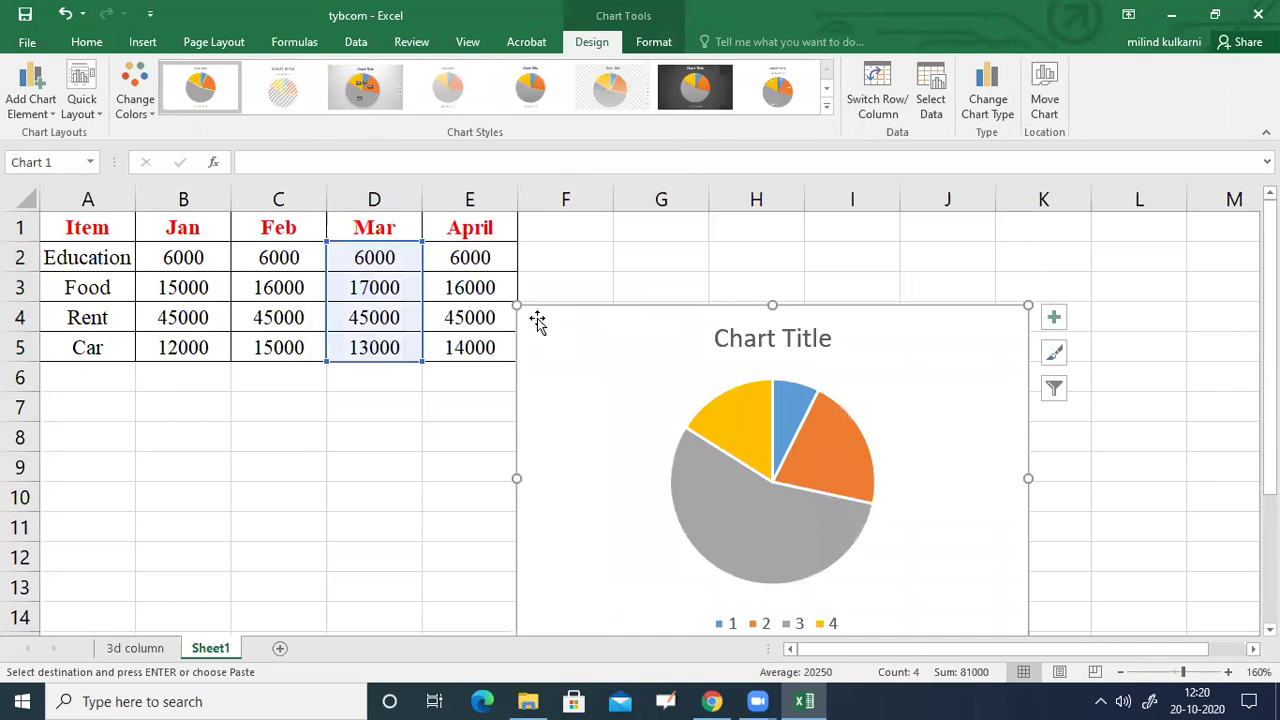
left_click_drag(611, 294, 565, 238)
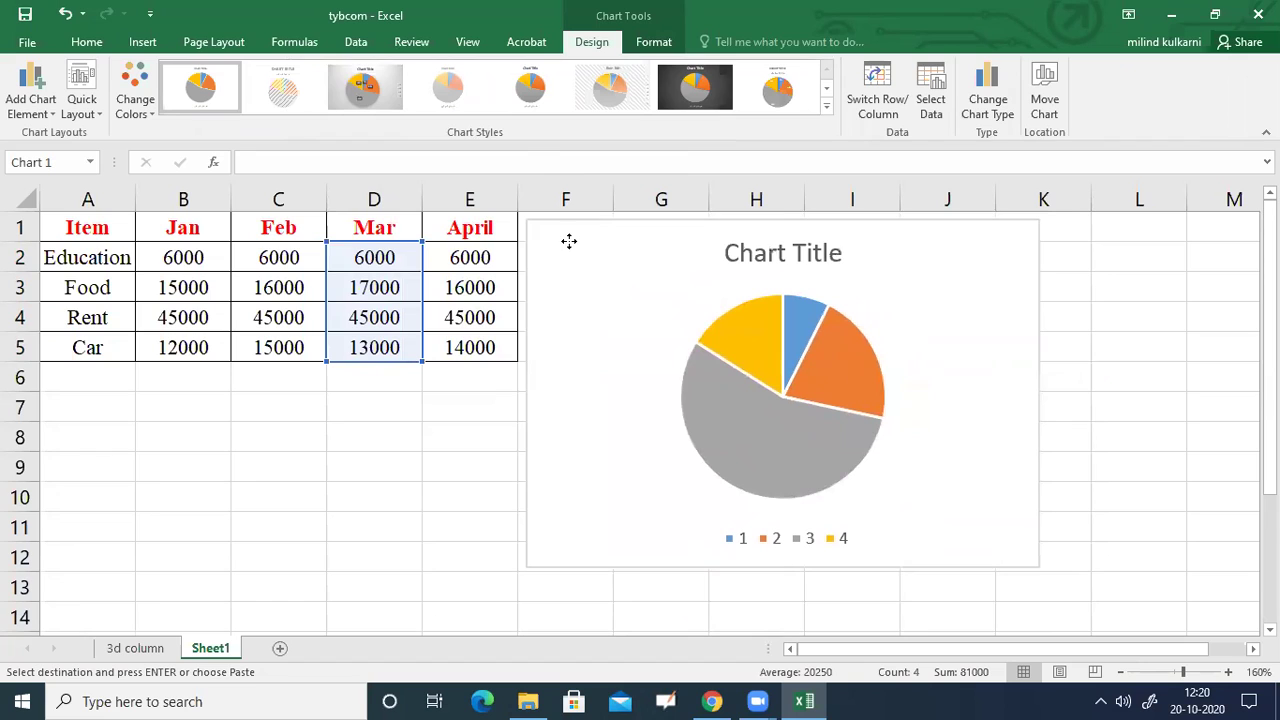
Replace the pie chart's title with "expenses in the month of MARCH" and shift the title slightly within the chart.
left_click(739, 255)
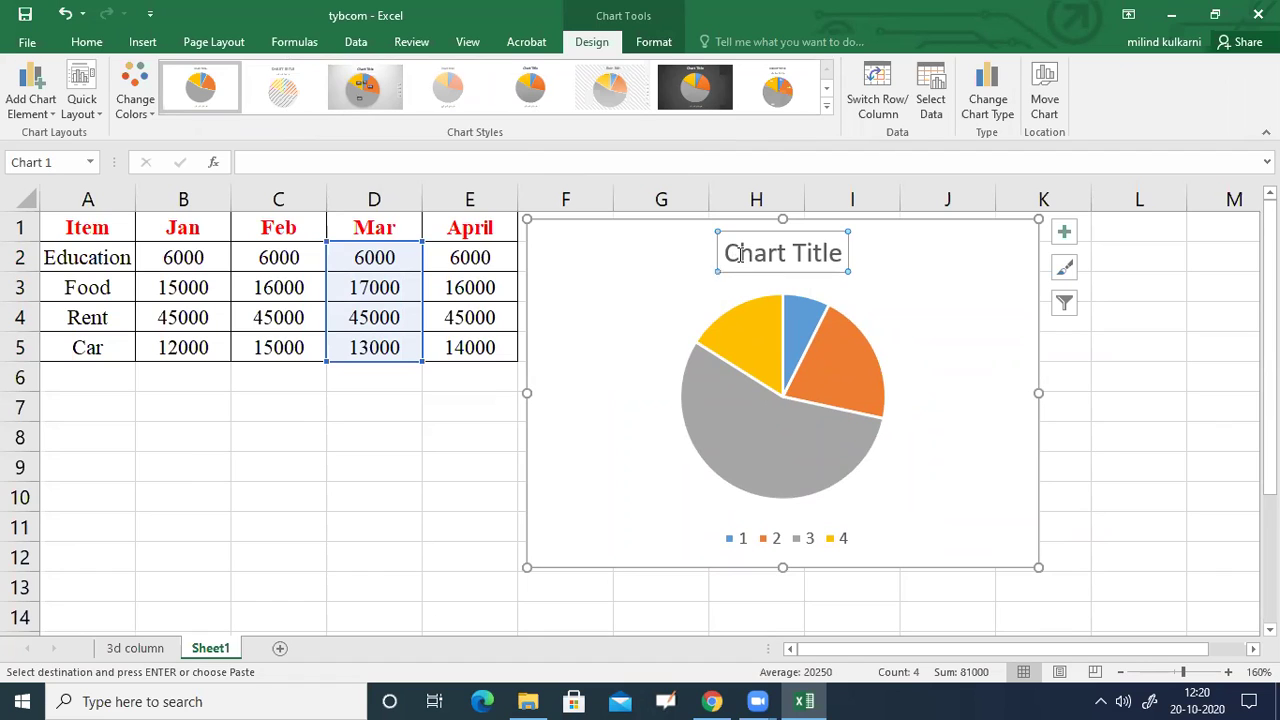
double_click(723, 253)
left_click_drag(723, 253, 744, 253)
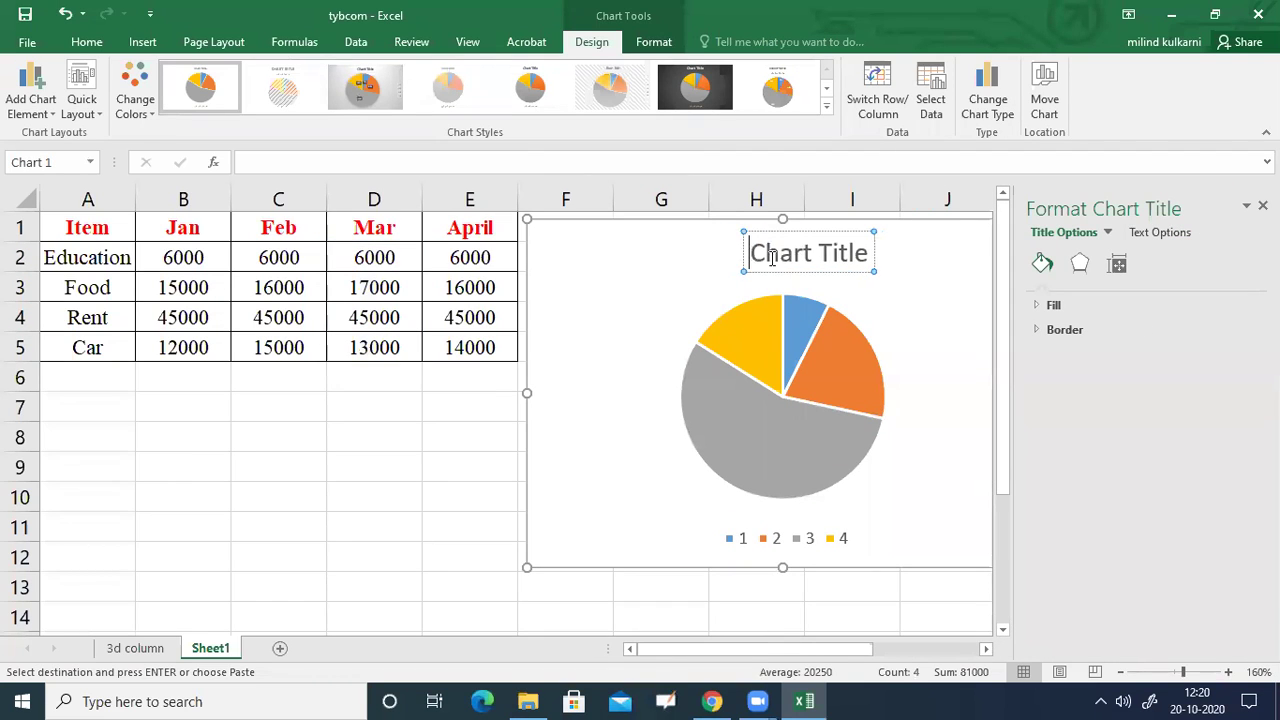
double_click(779, 262)
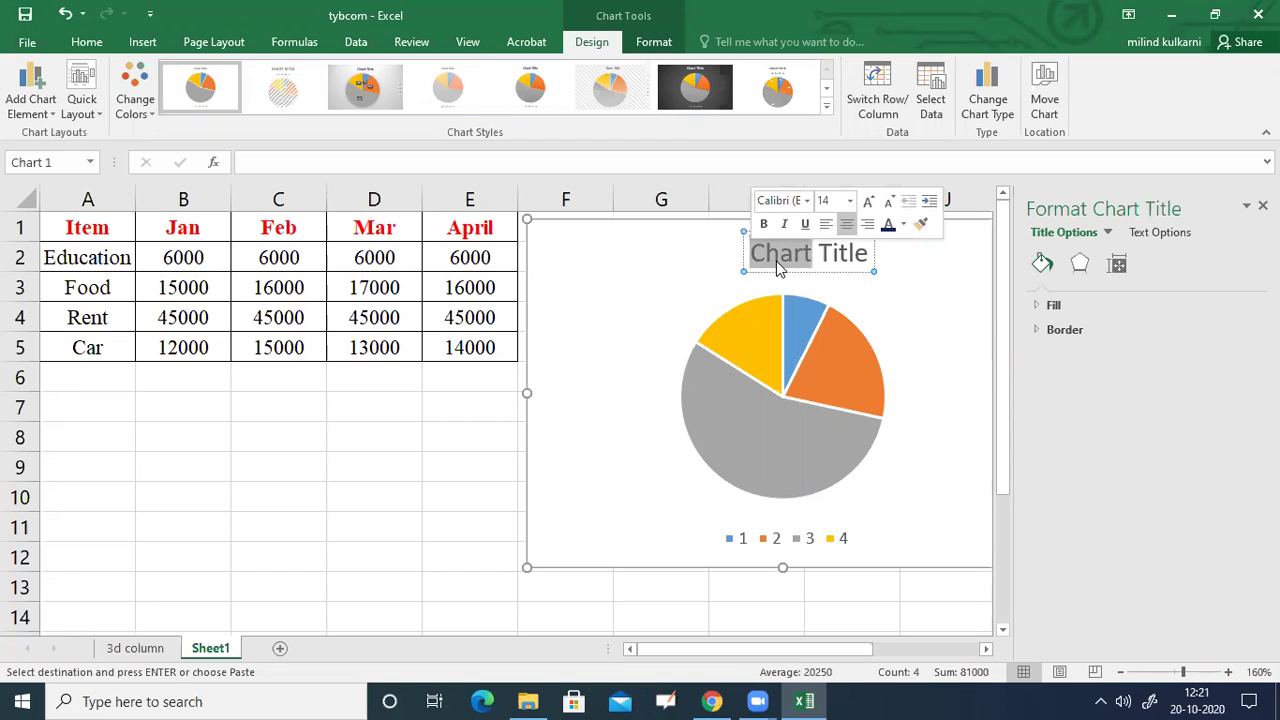
type("exp")
type("ense")
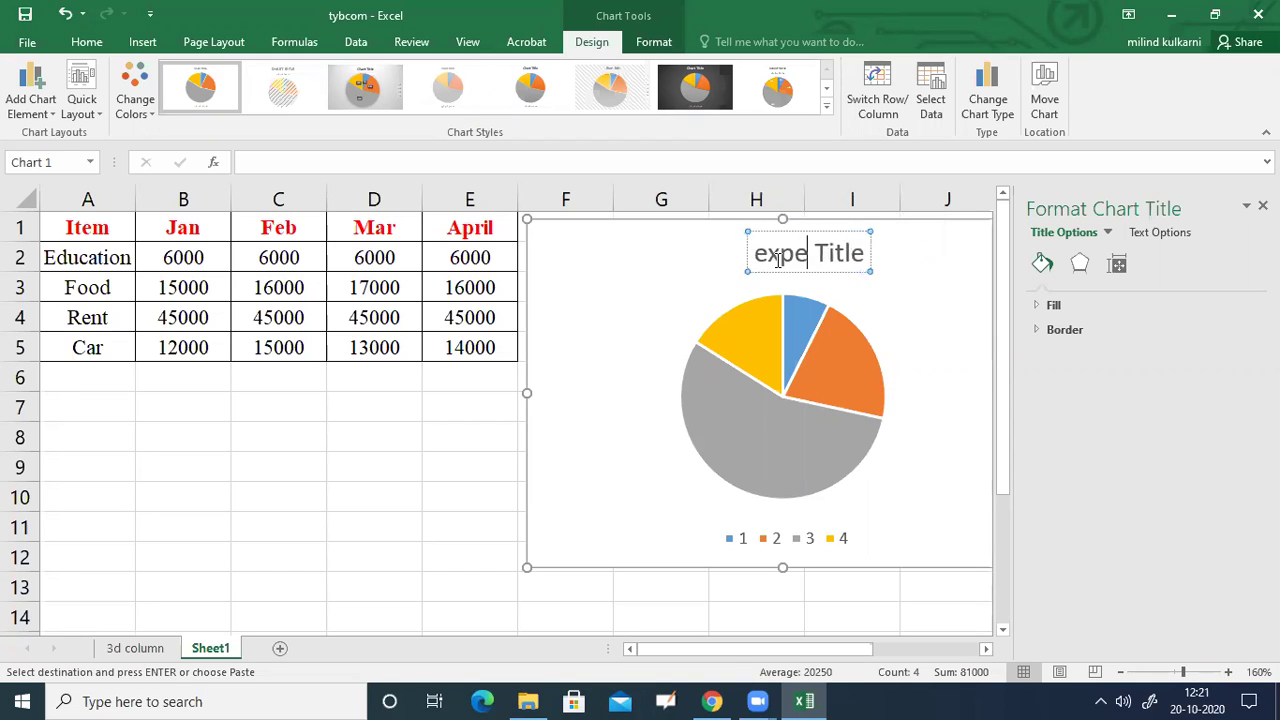
type("in ")
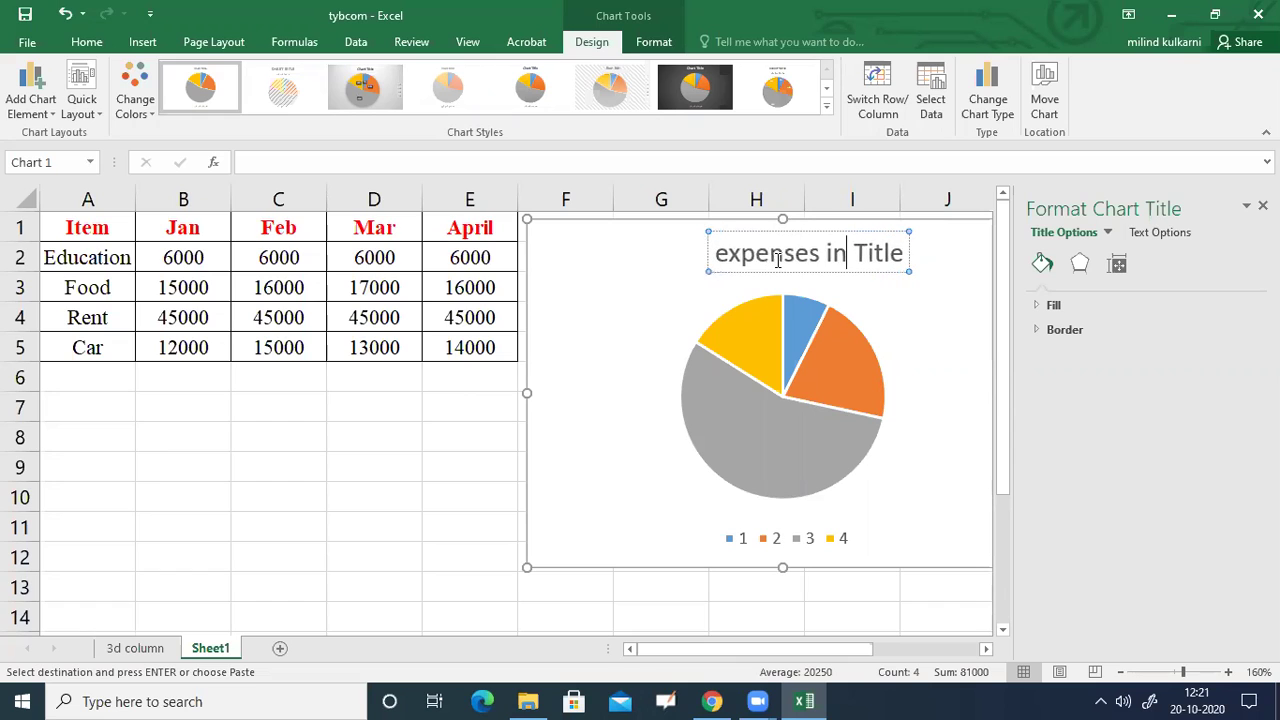
type("the ")
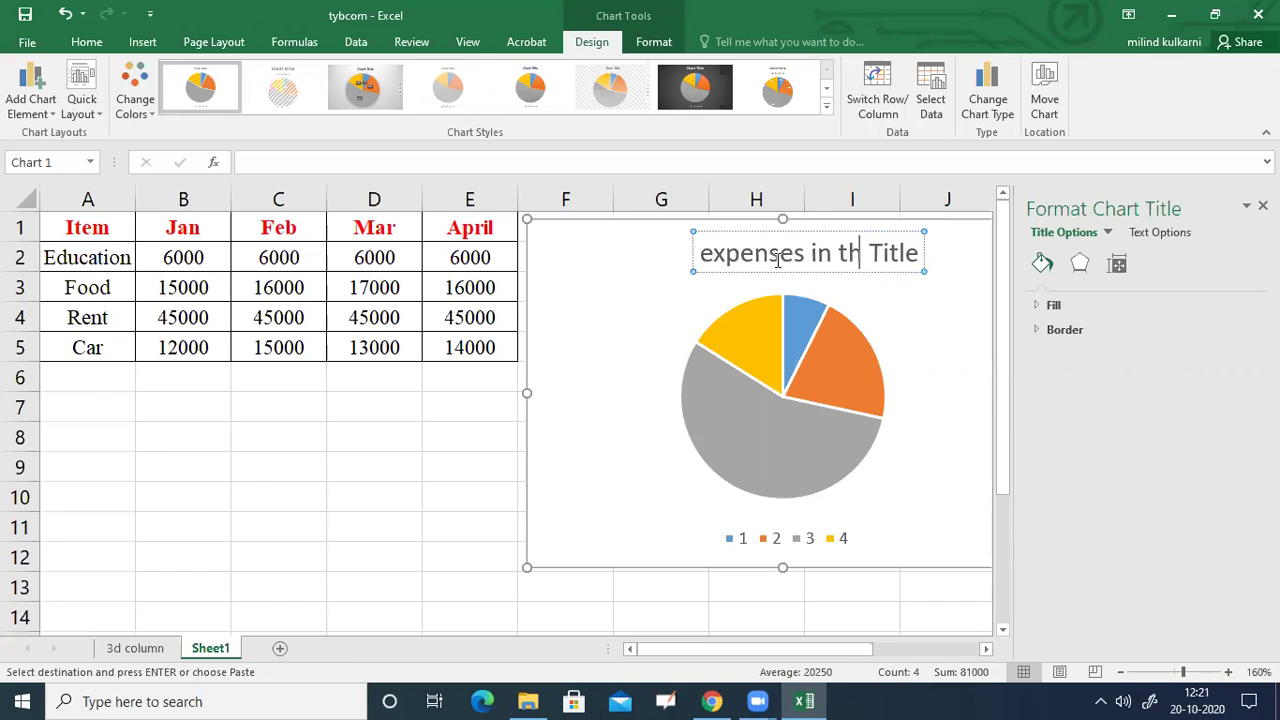
type("month ")
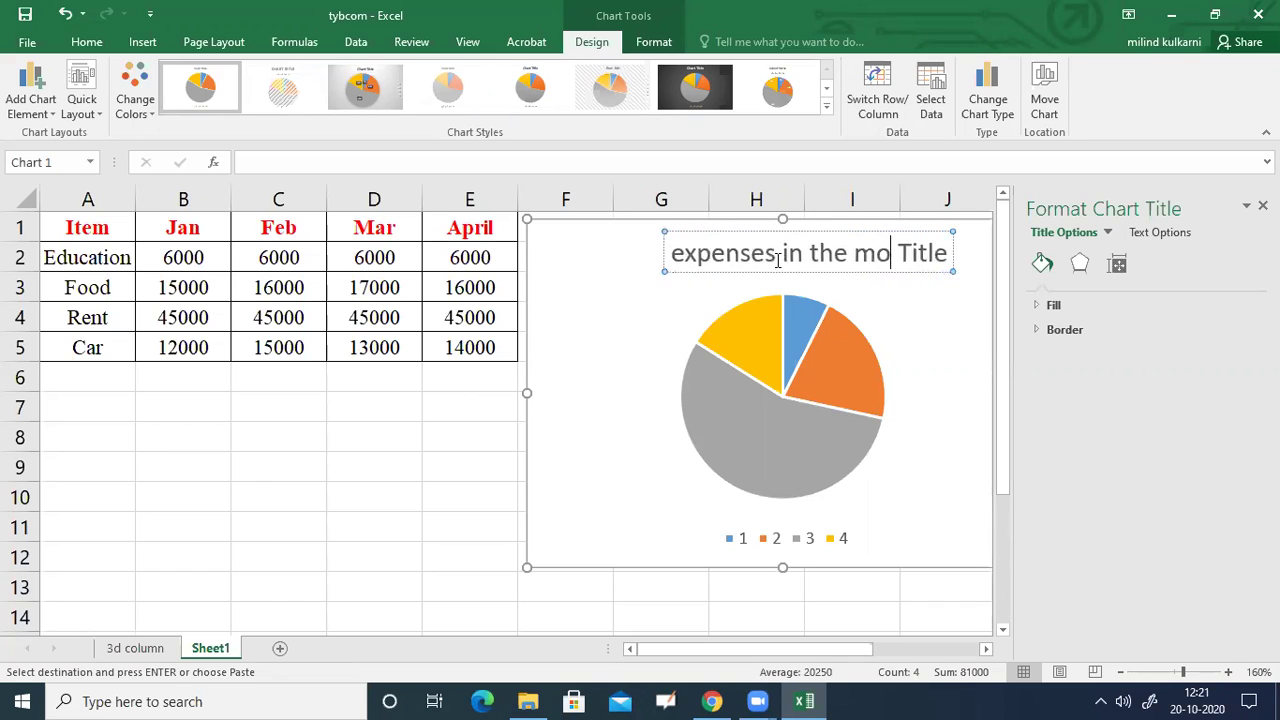
type("of ")
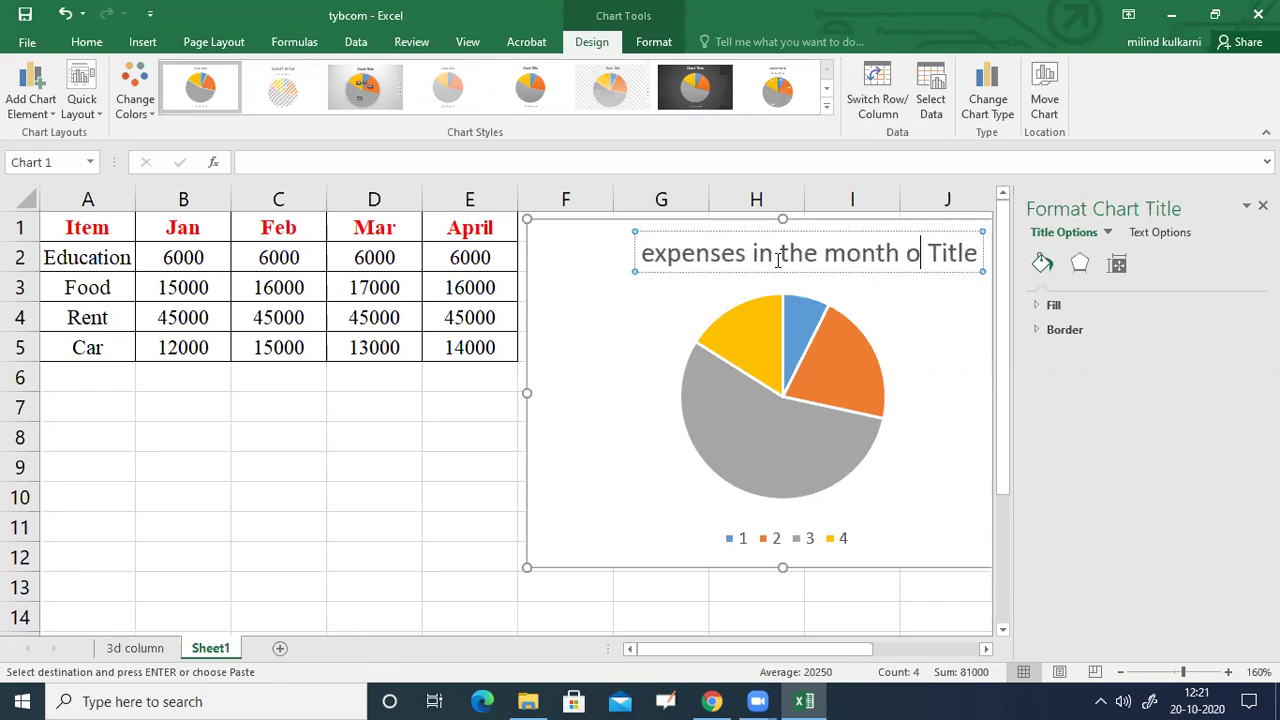
type("MAR")
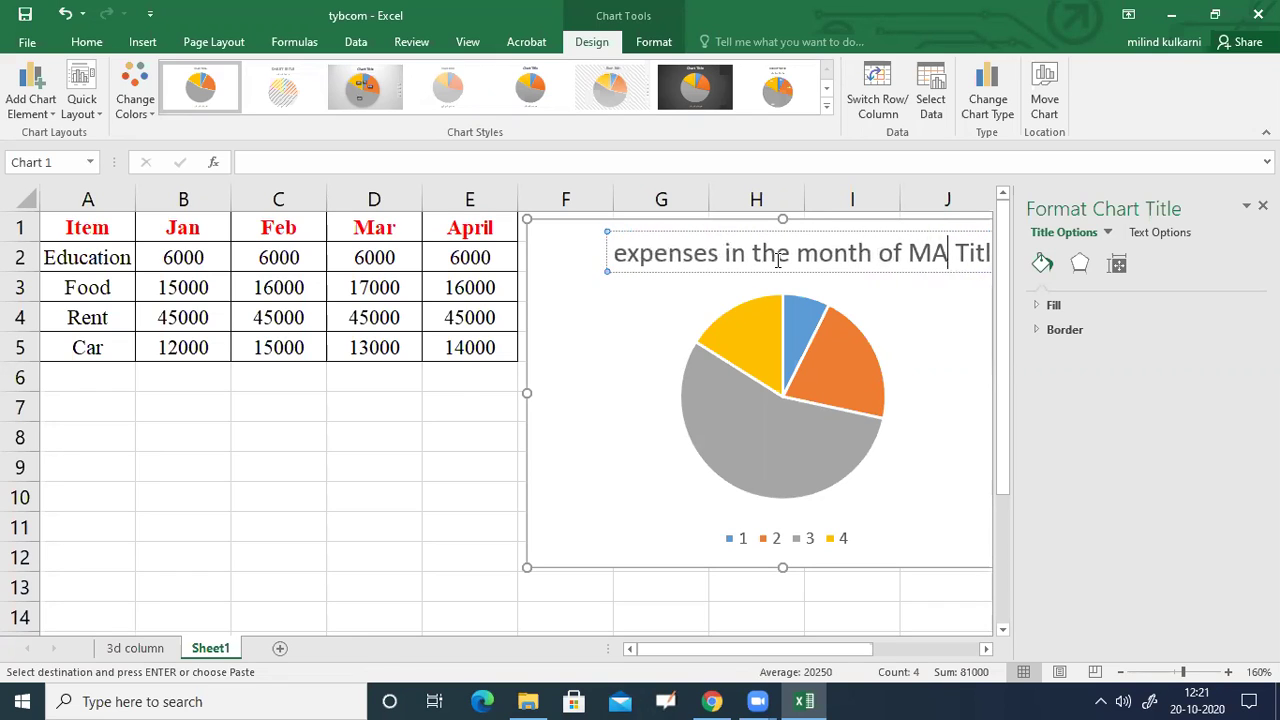
type("CH")
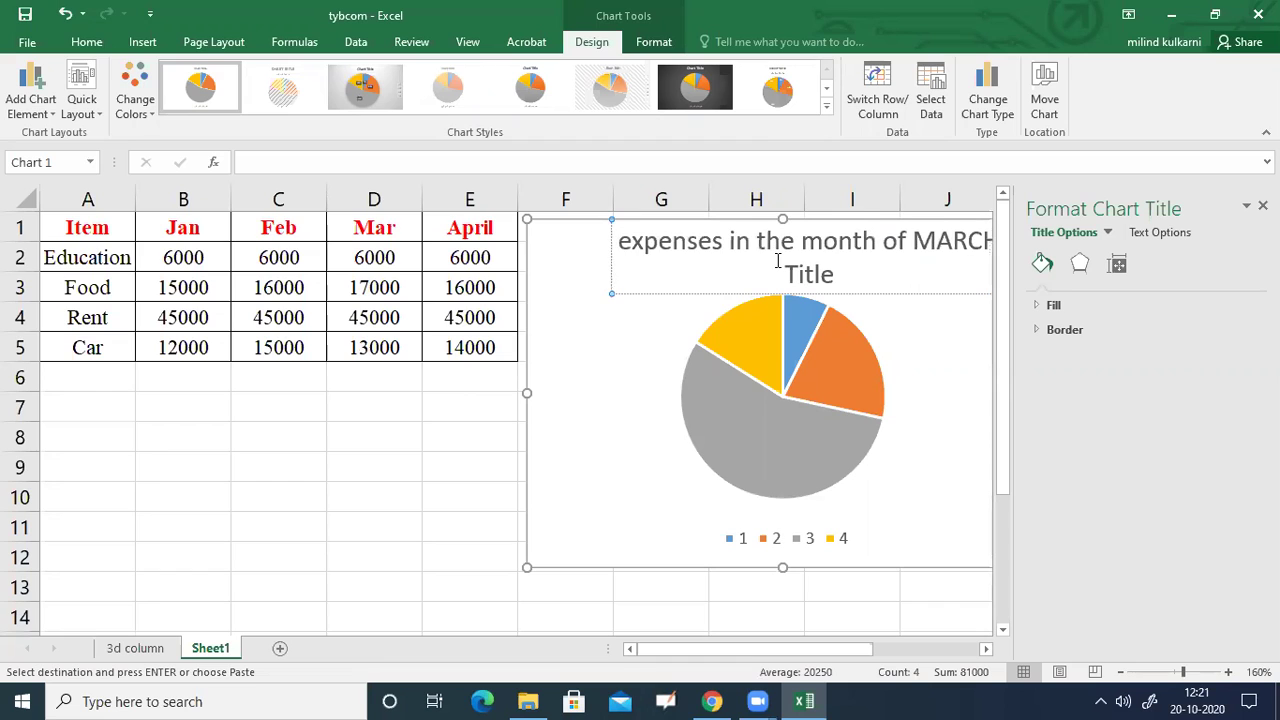
key("Delete")
key("Delete")
key("Delete")
key("Delete")
key("Delete")
key("Delete")
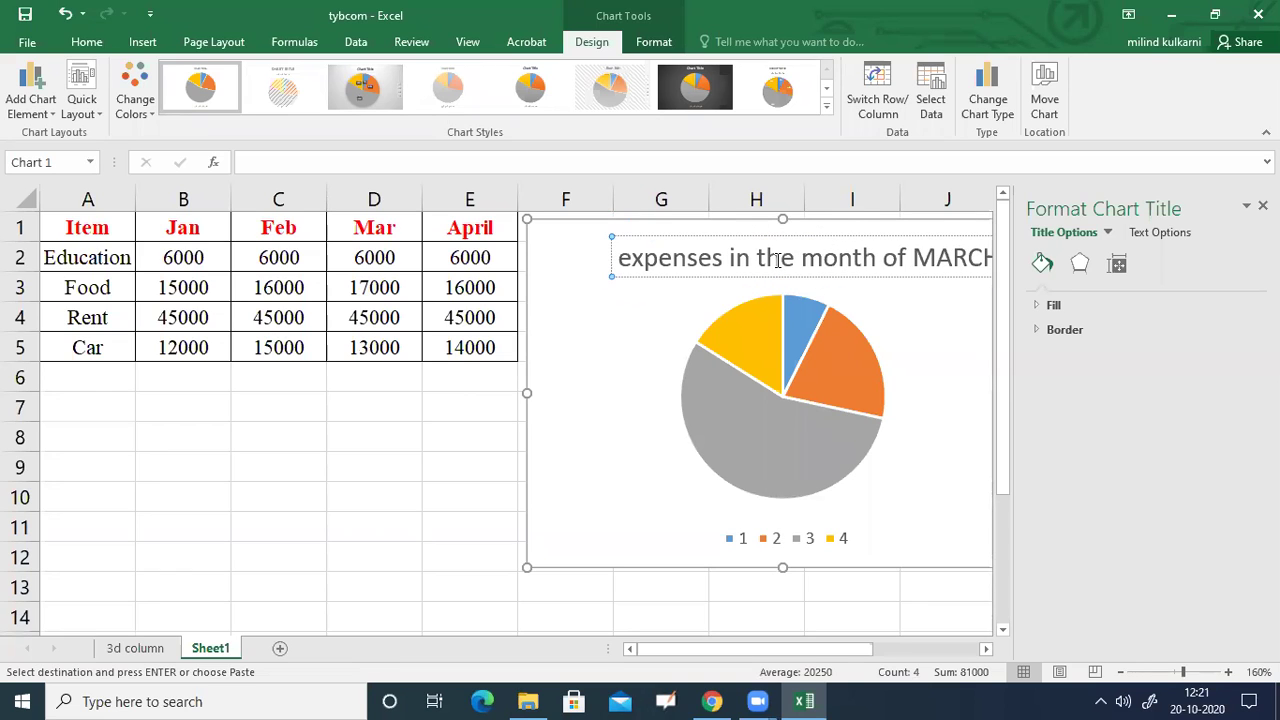
mouse_move(719, 235)
left_mouse_down()
mouse_move(674, 234)
mouse_move(708, 226)
left_mouse_up()
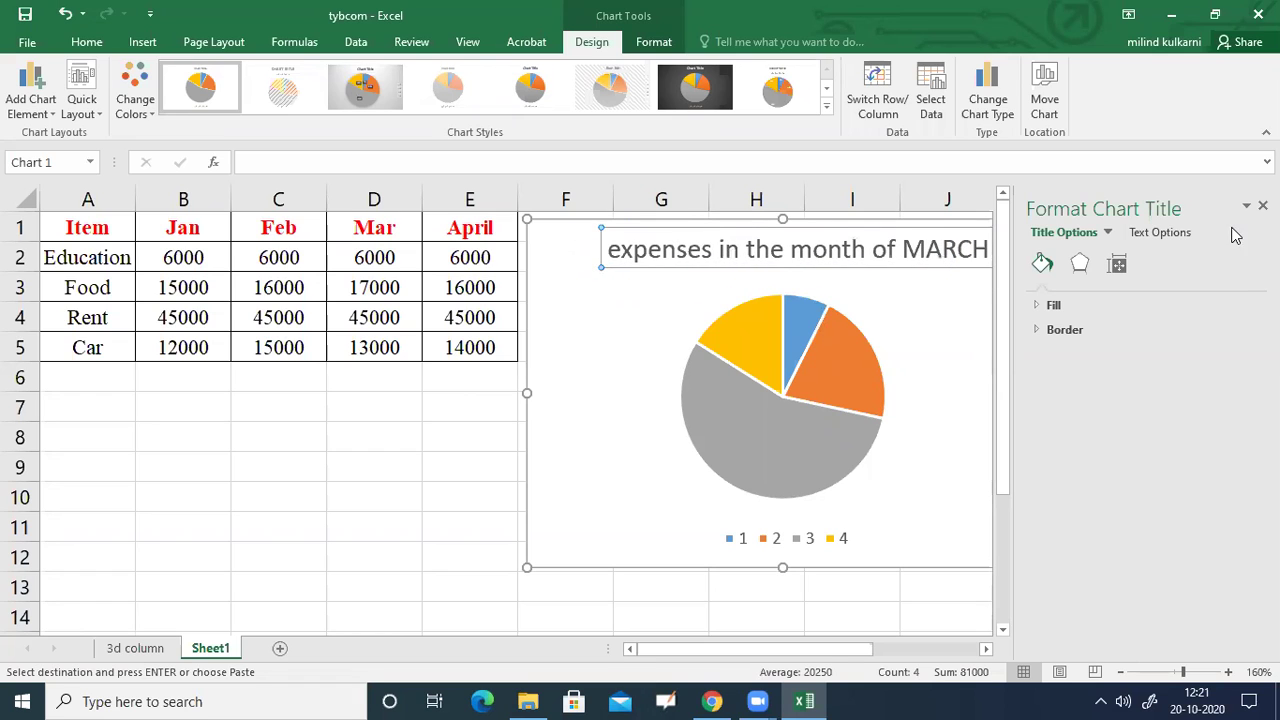
left_click(1262, 206)
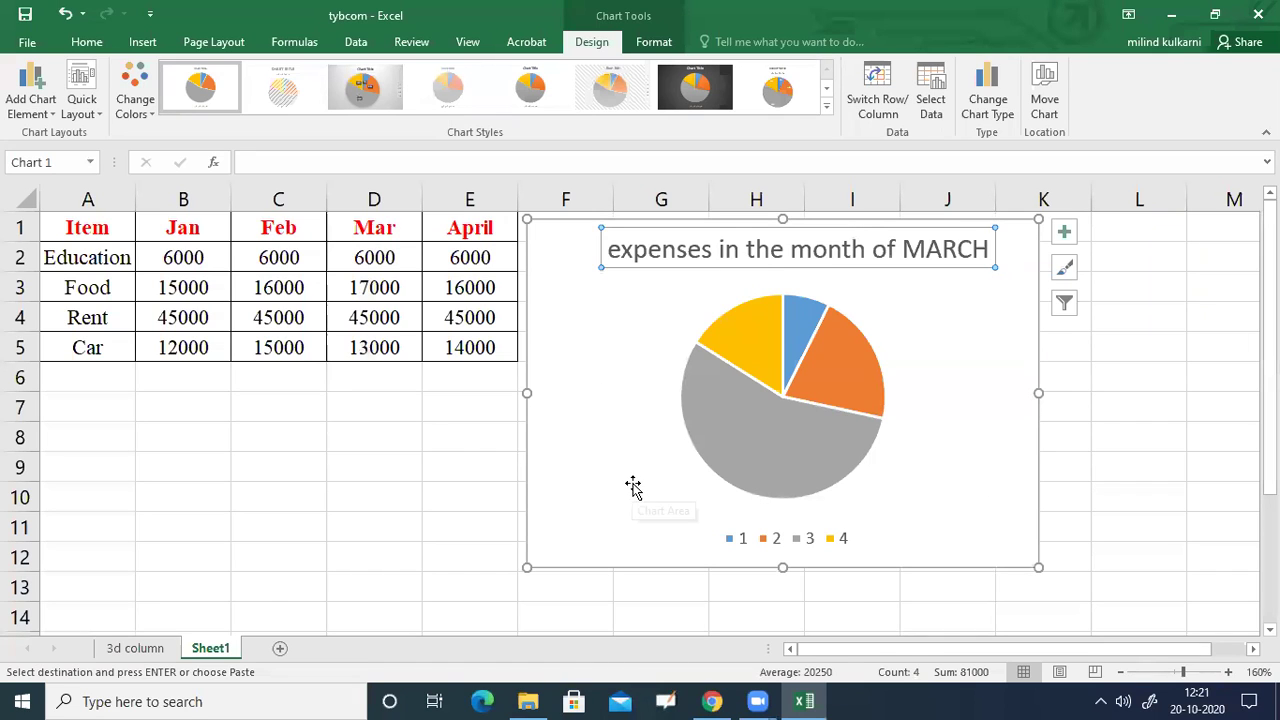
Add data labels to the pie chart's slices and deselect the chart.
left_click(752, 458)
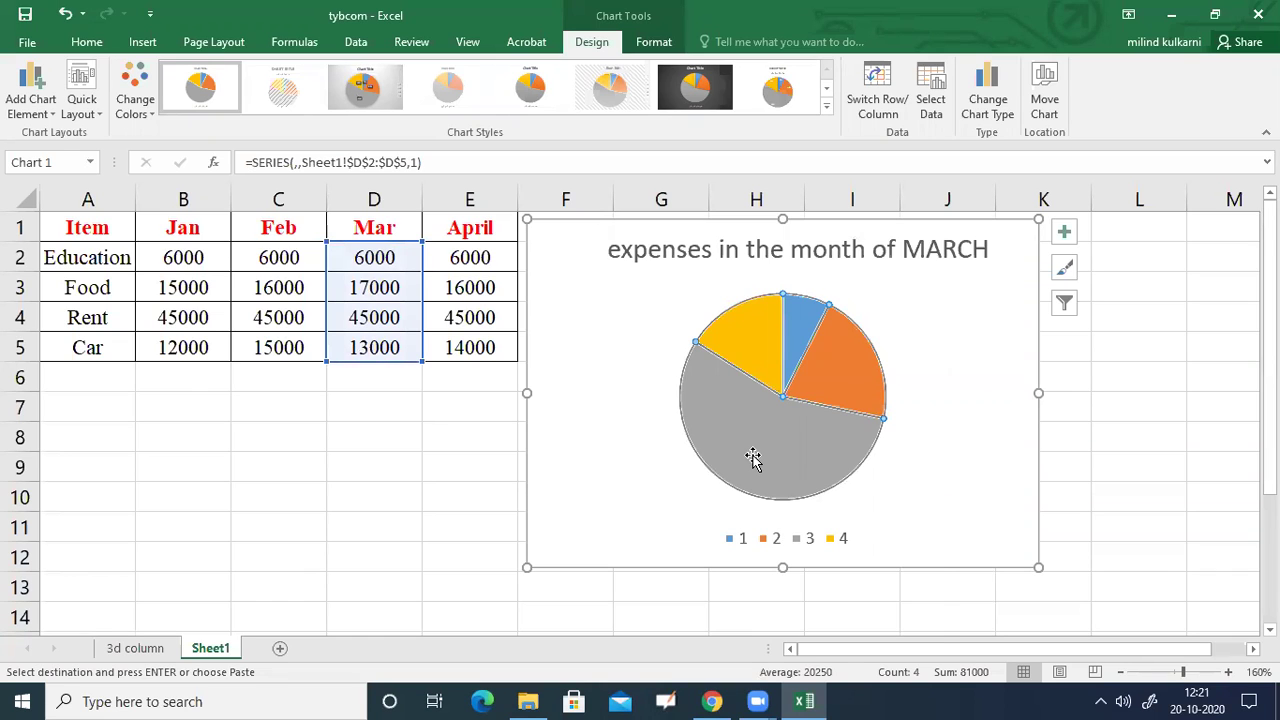
right_click(753, 458)
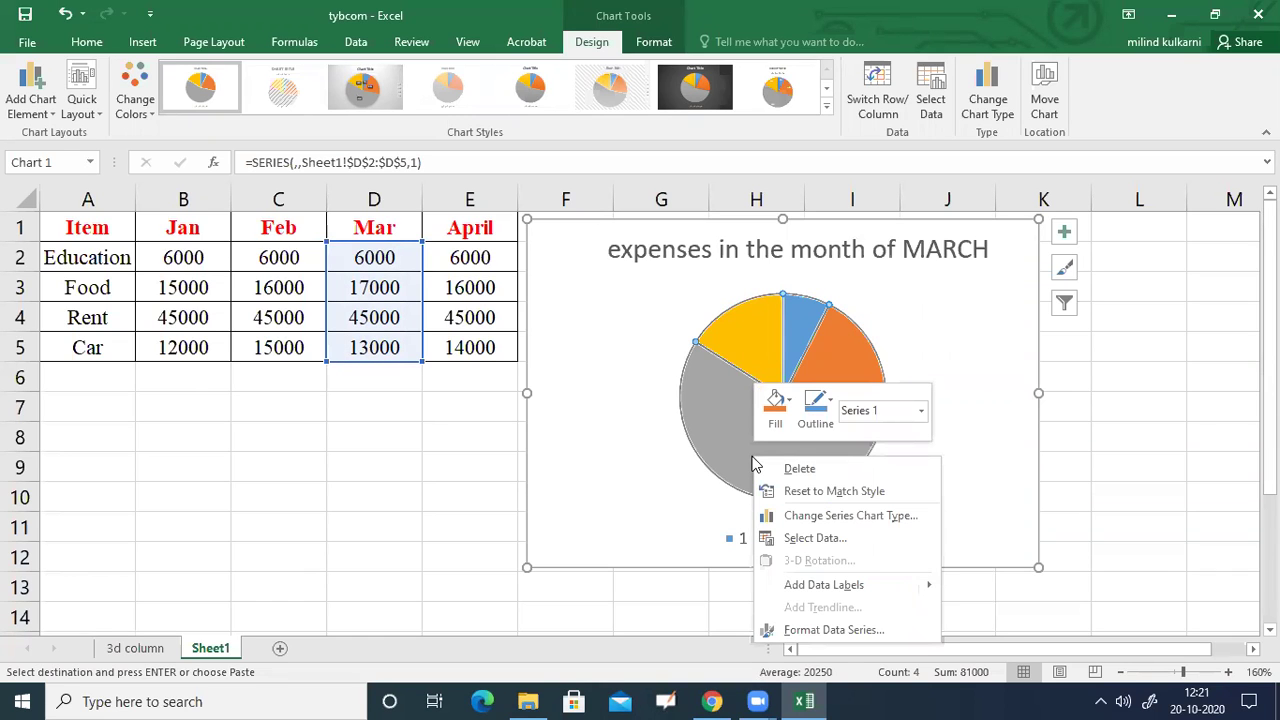
left_click(843, 590)
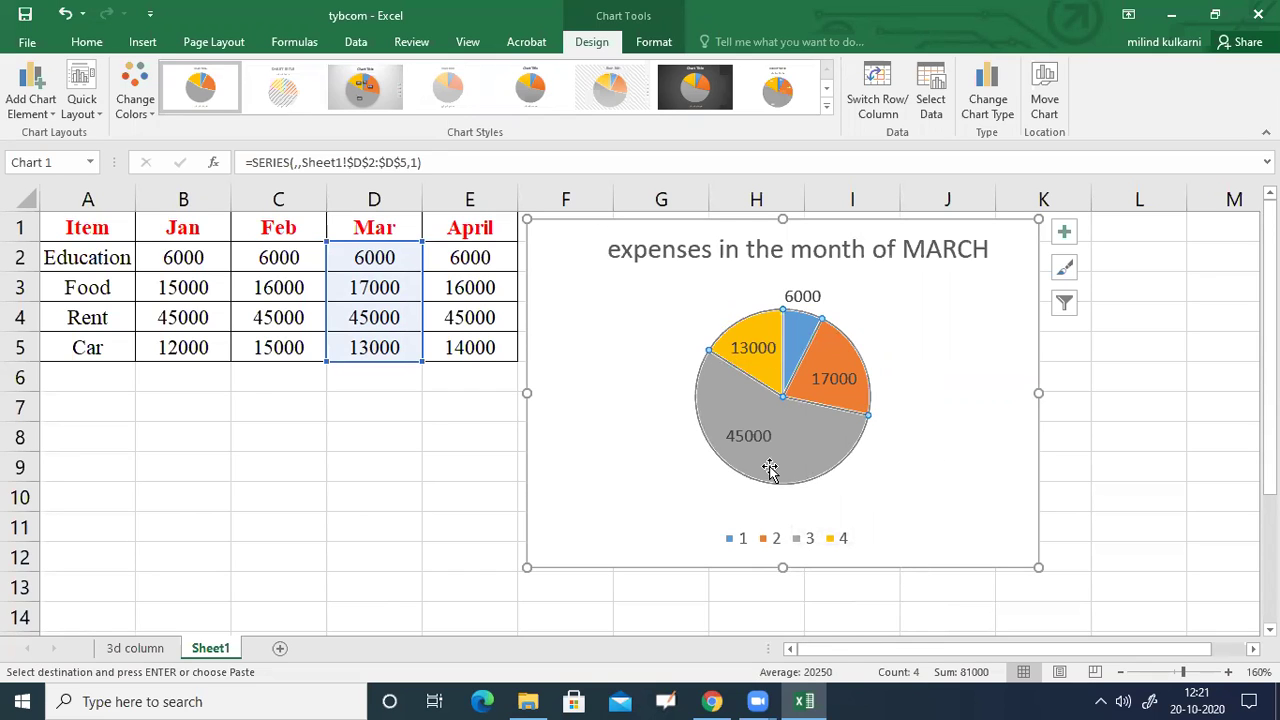
mouse_move(769, 469)
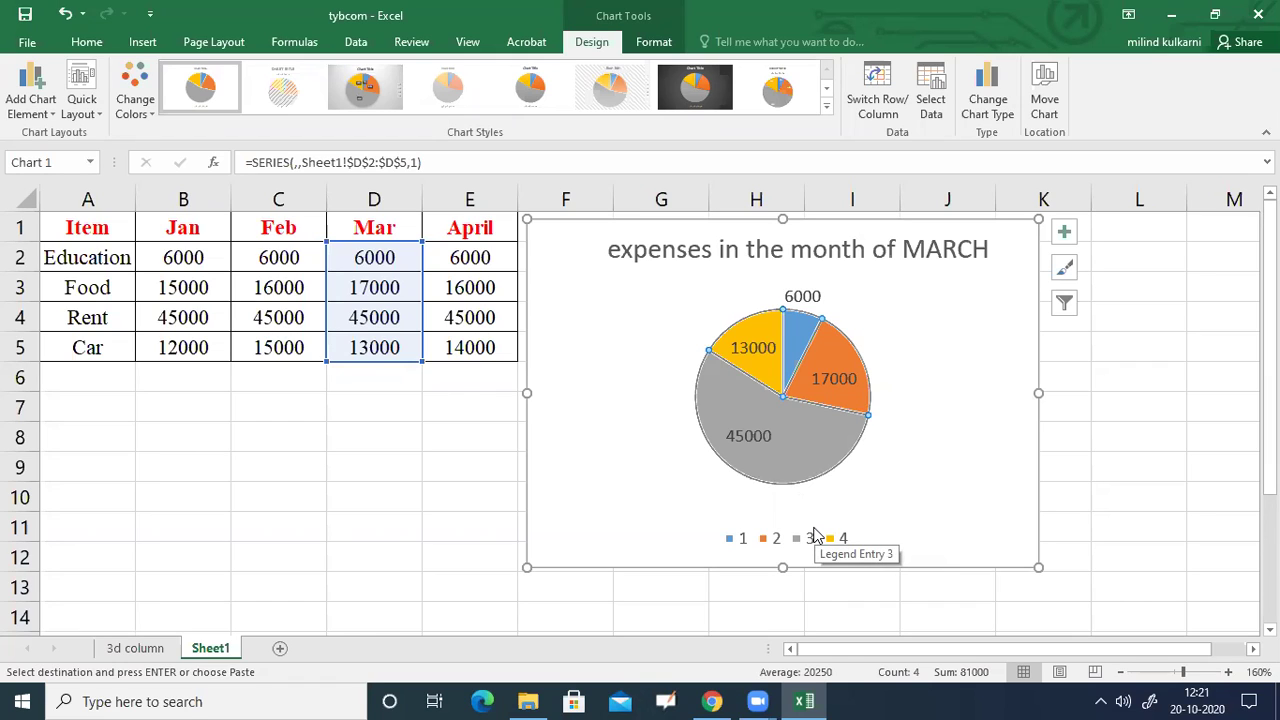
left_click(457, 488)
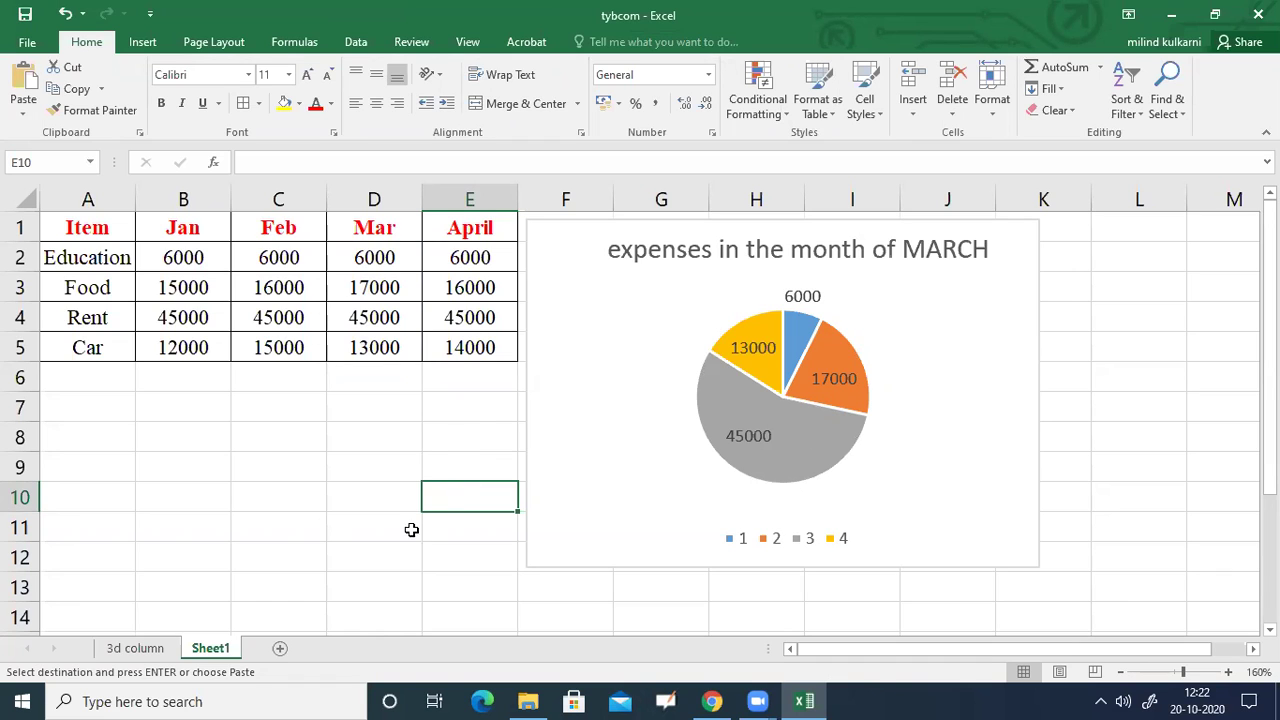
Rename the worksheet containing the 2-D pie chart as "2D PIE CHART".
right_click(210, 652)
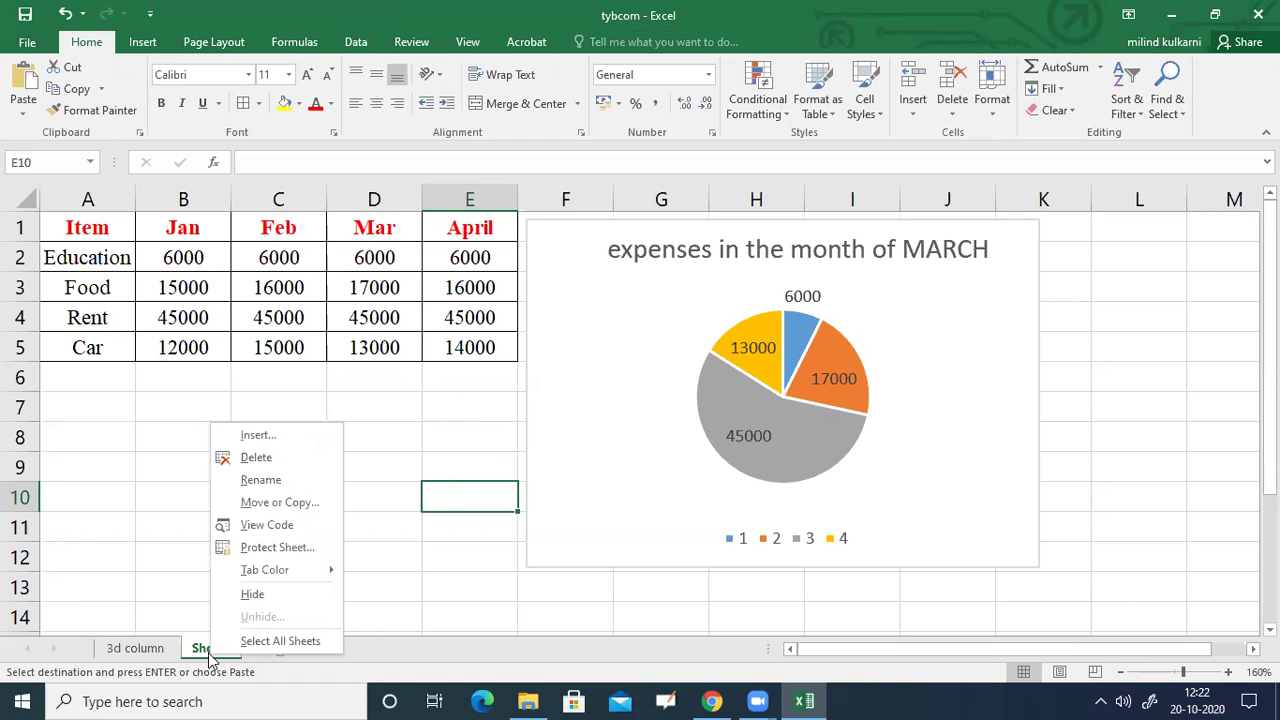
left_click(268, 482)
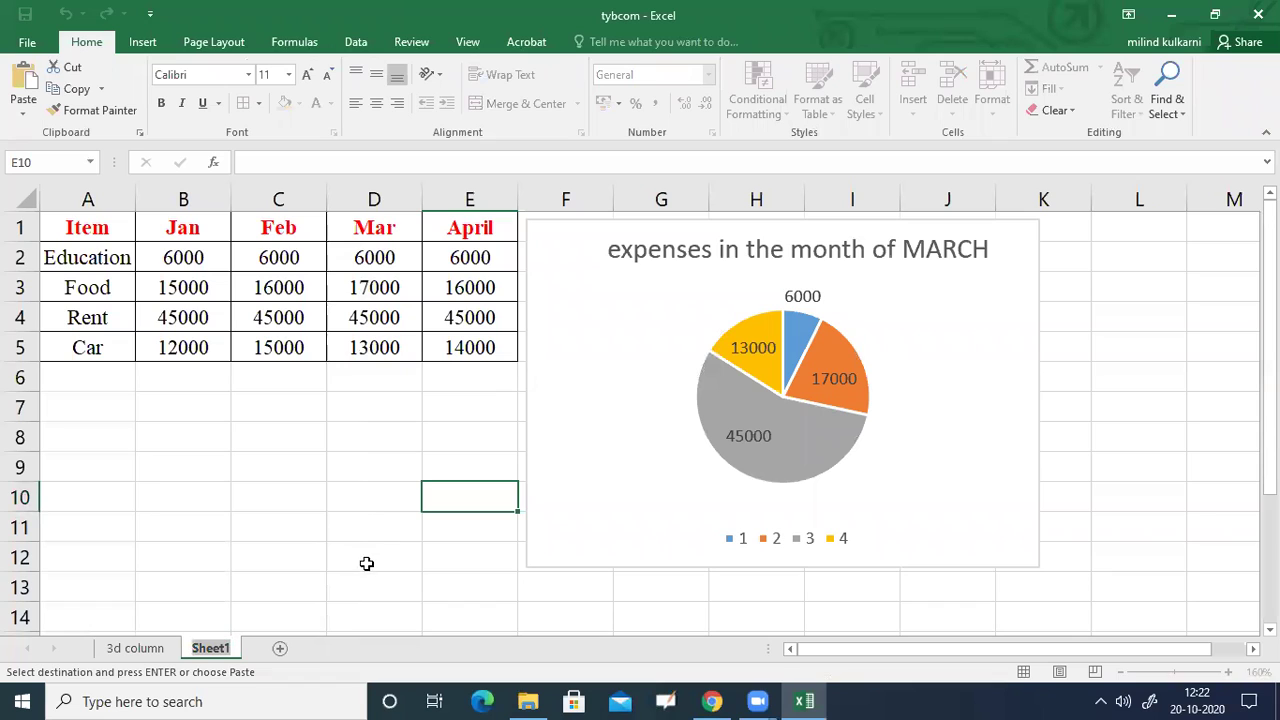
type("2D")
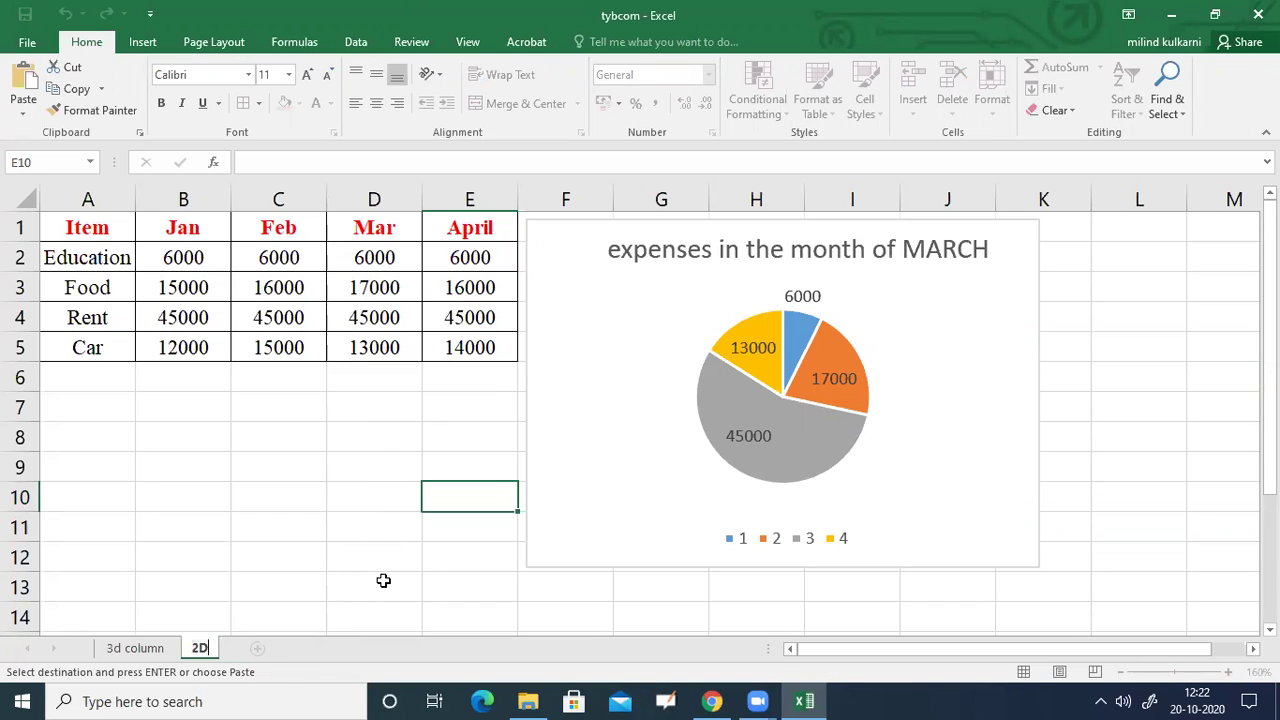
type(" PIE CHART")
key("Return")
left_click(314, 535)
left_click(438, 516)
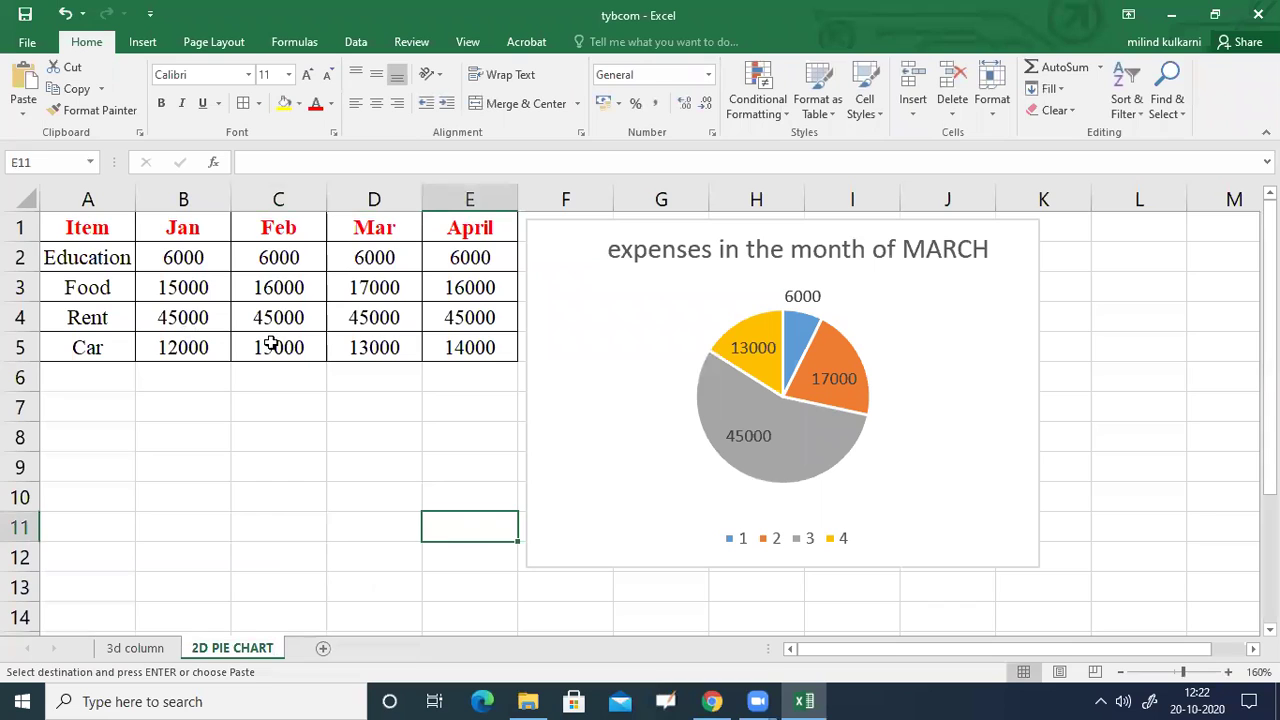
Copy the expense table A1:E5 into a new worksheet starting at cell A1 and enlarge the sheet view to 160%.
left_click_drag(78, 226, 443, 351)
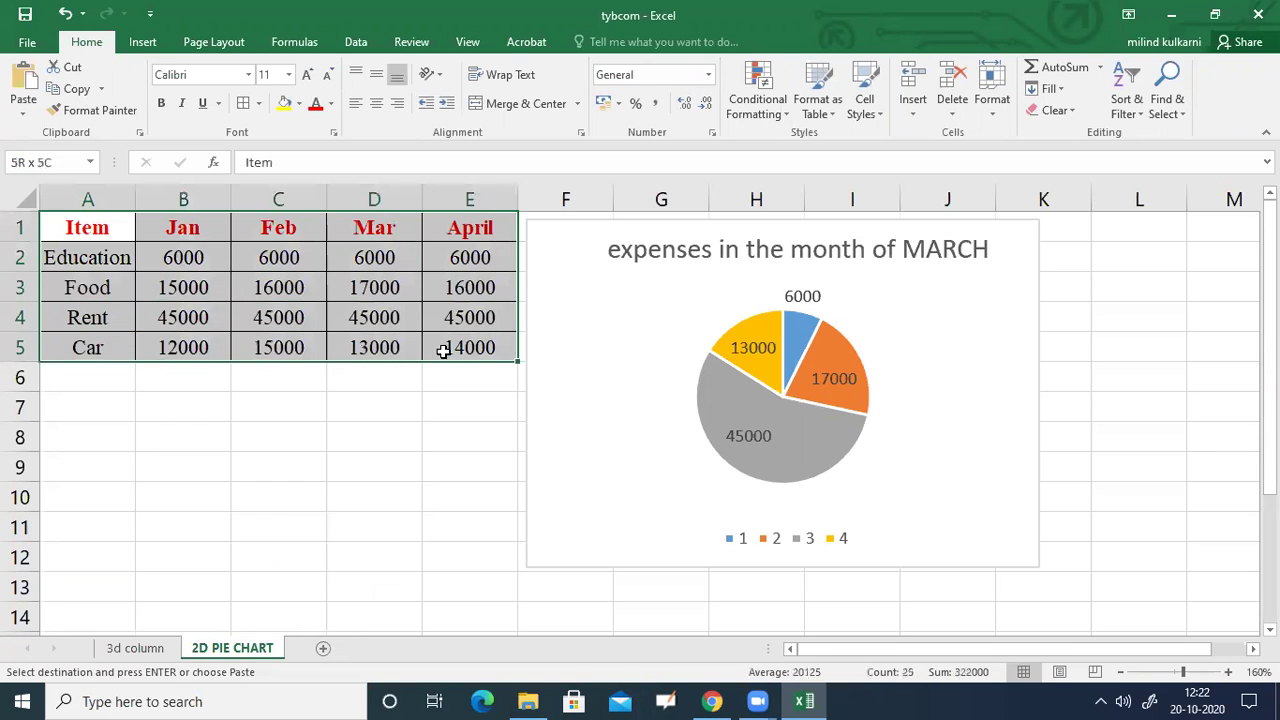
right_click(443, 351)
left_click(493, 320)
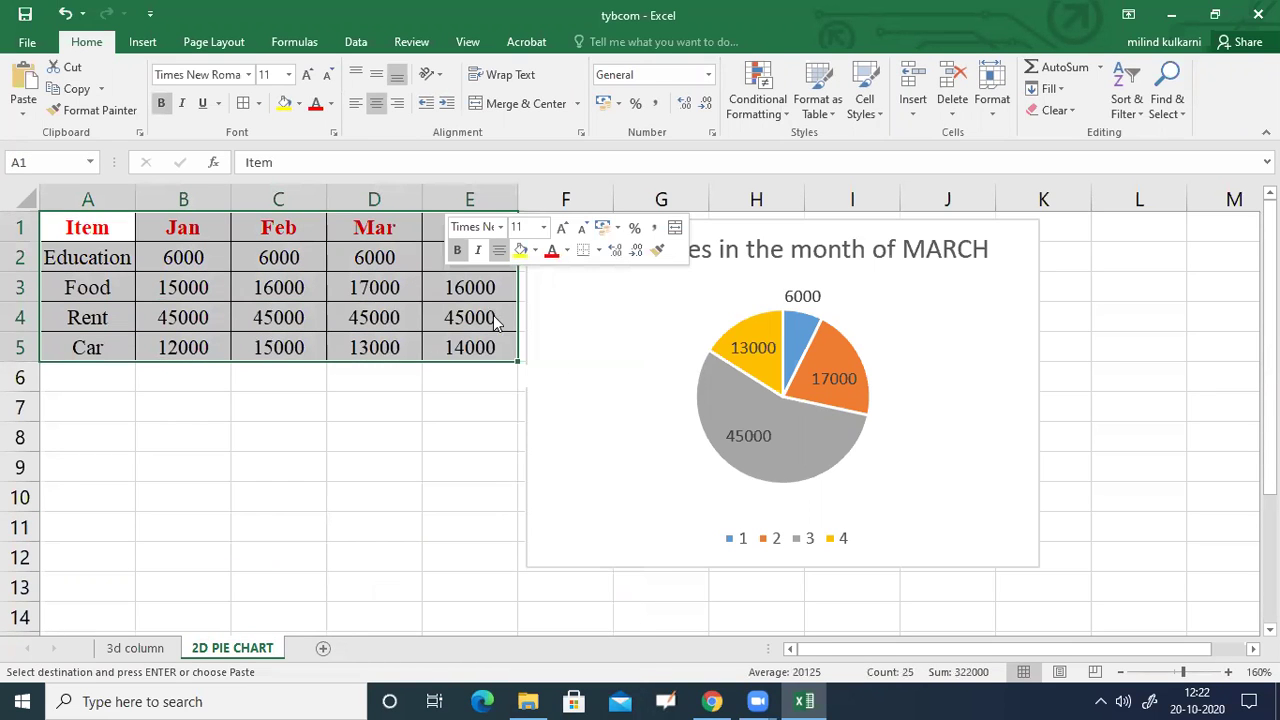
key("shift+F11")
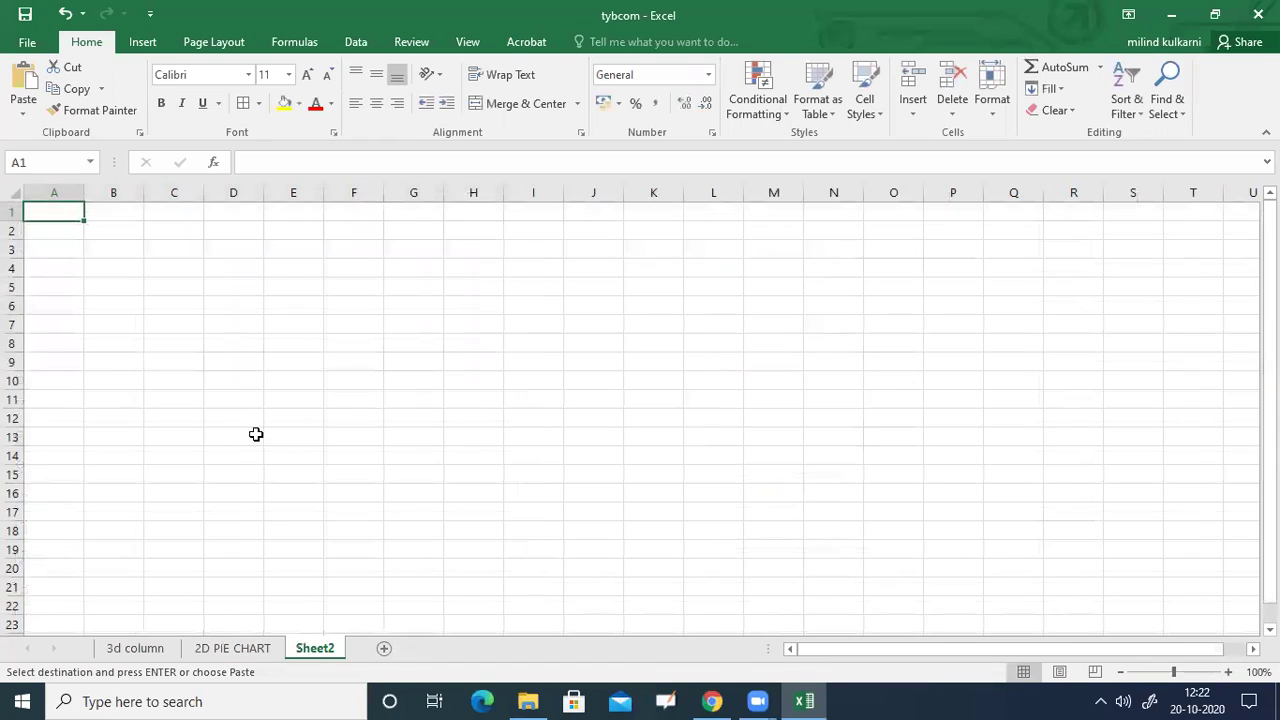
key("ctrl+v")
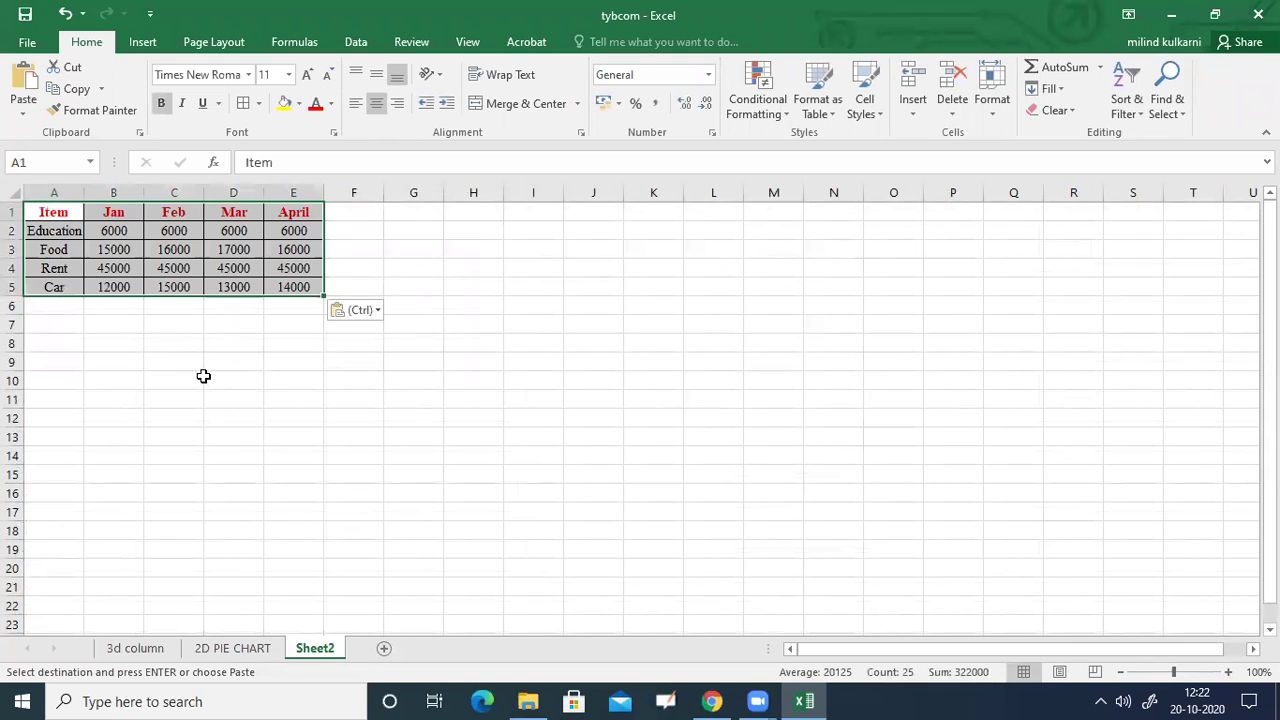
left_click(1228, 672)
left_click(1228, 672)
left_click(1228, 672)
left_click(1228, 672)
left_click(1228, 672)
left_click(1228, 672)
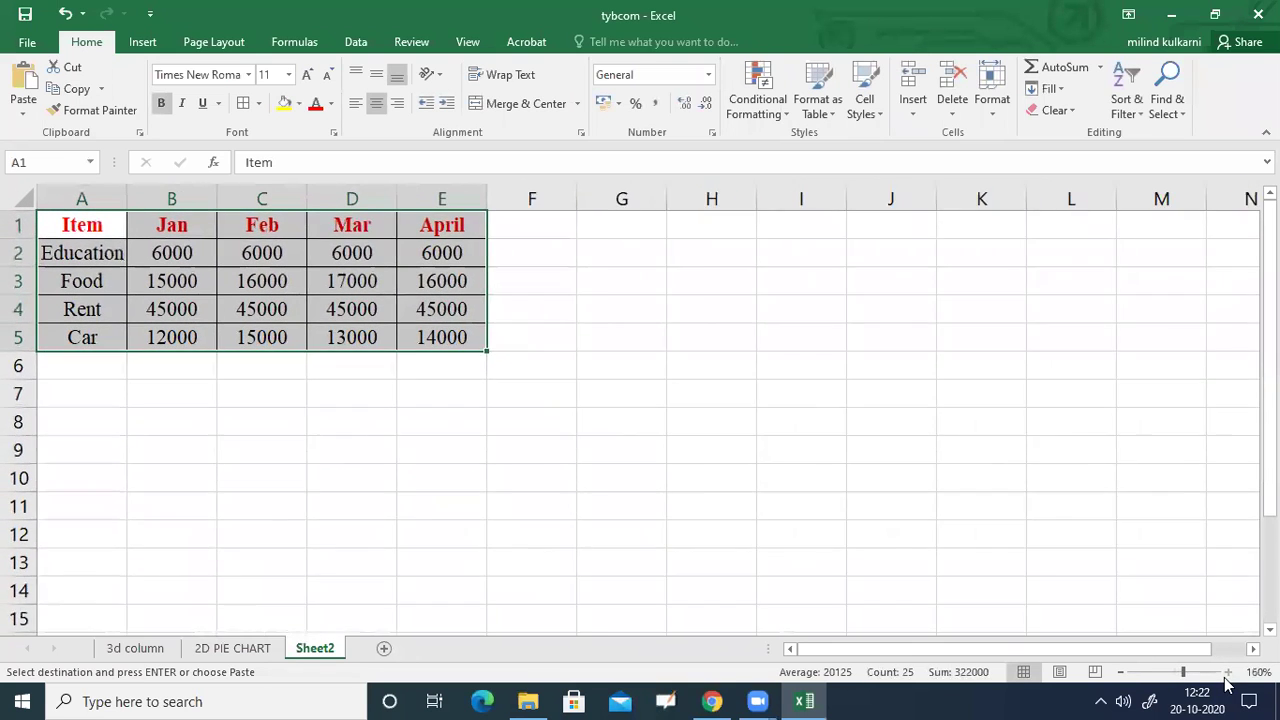
left_click(628, 470)
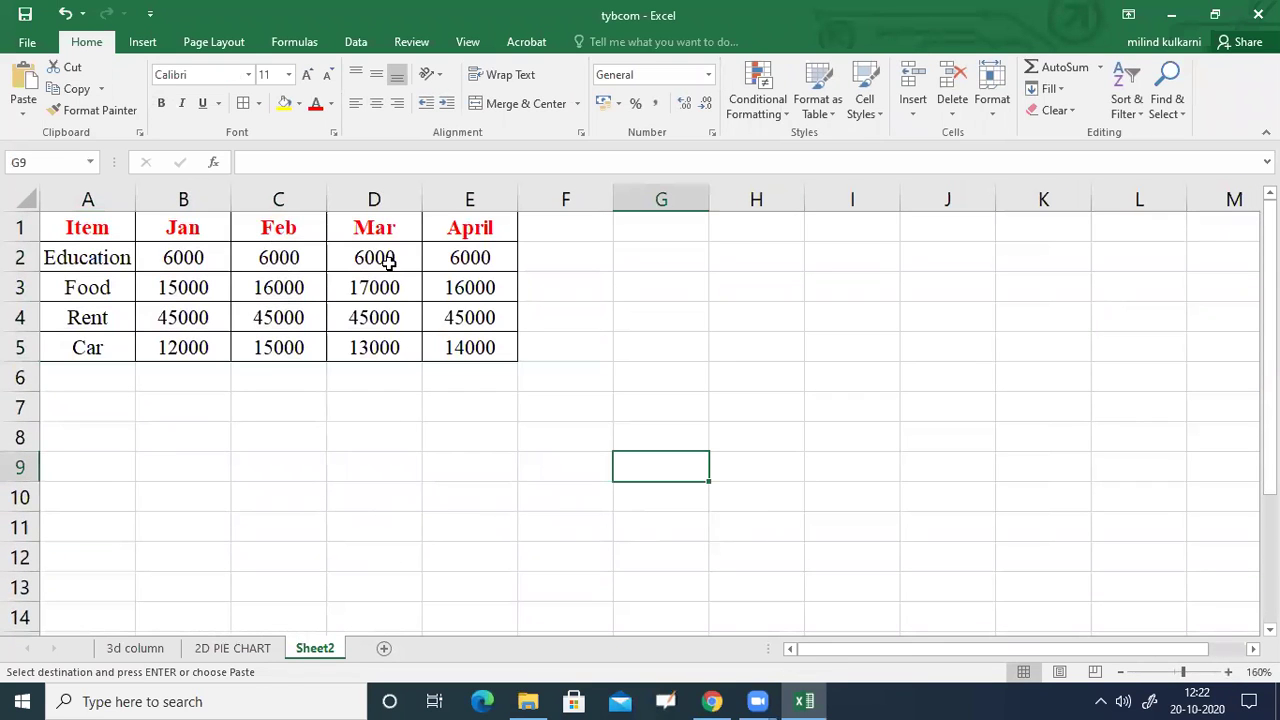
Insert a 3-D pie chart of the March expenses in D2:D5 and place it beside the table from column F.
left_click_drag(387, 256, 389, 346)
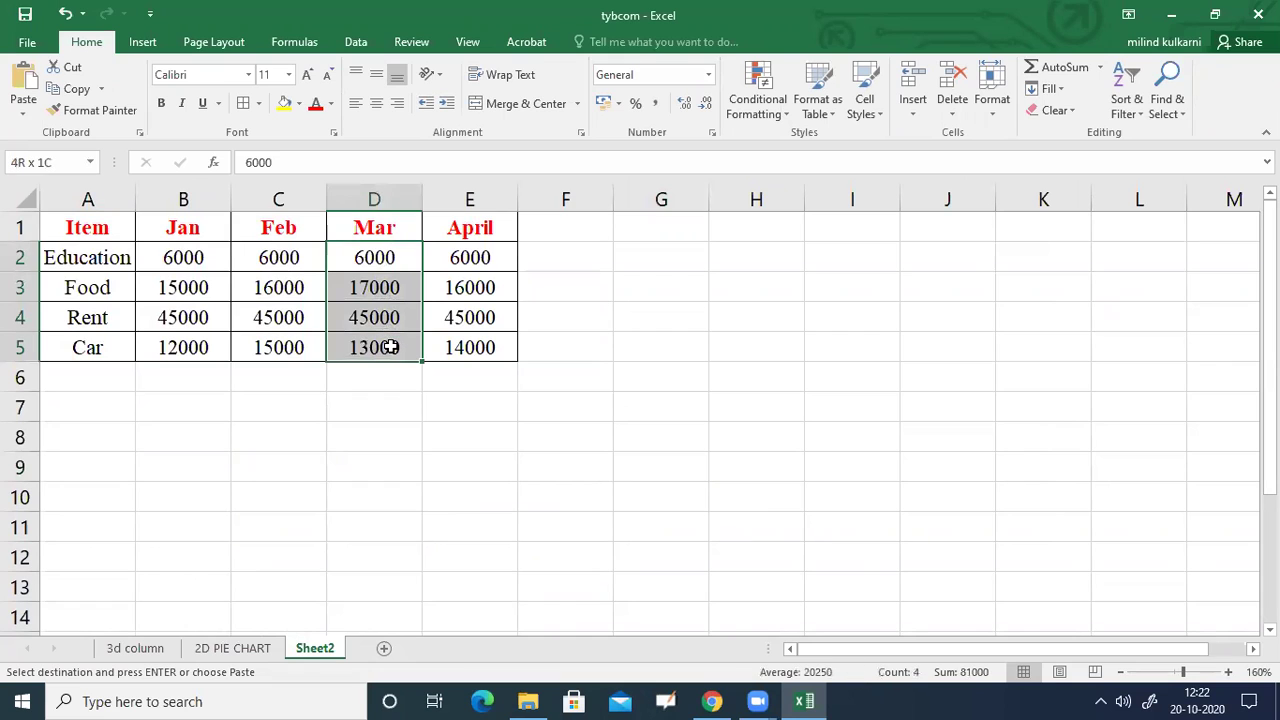
key("ctrl+v")
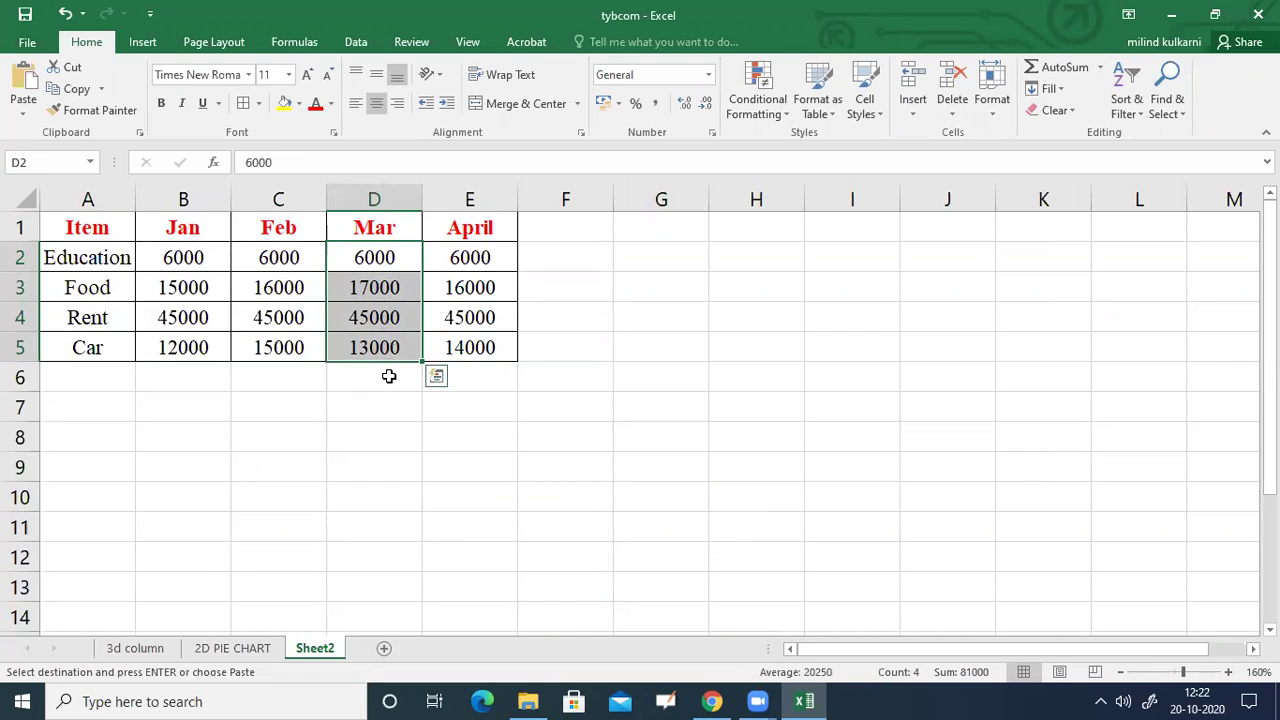
left_click(145, 41)
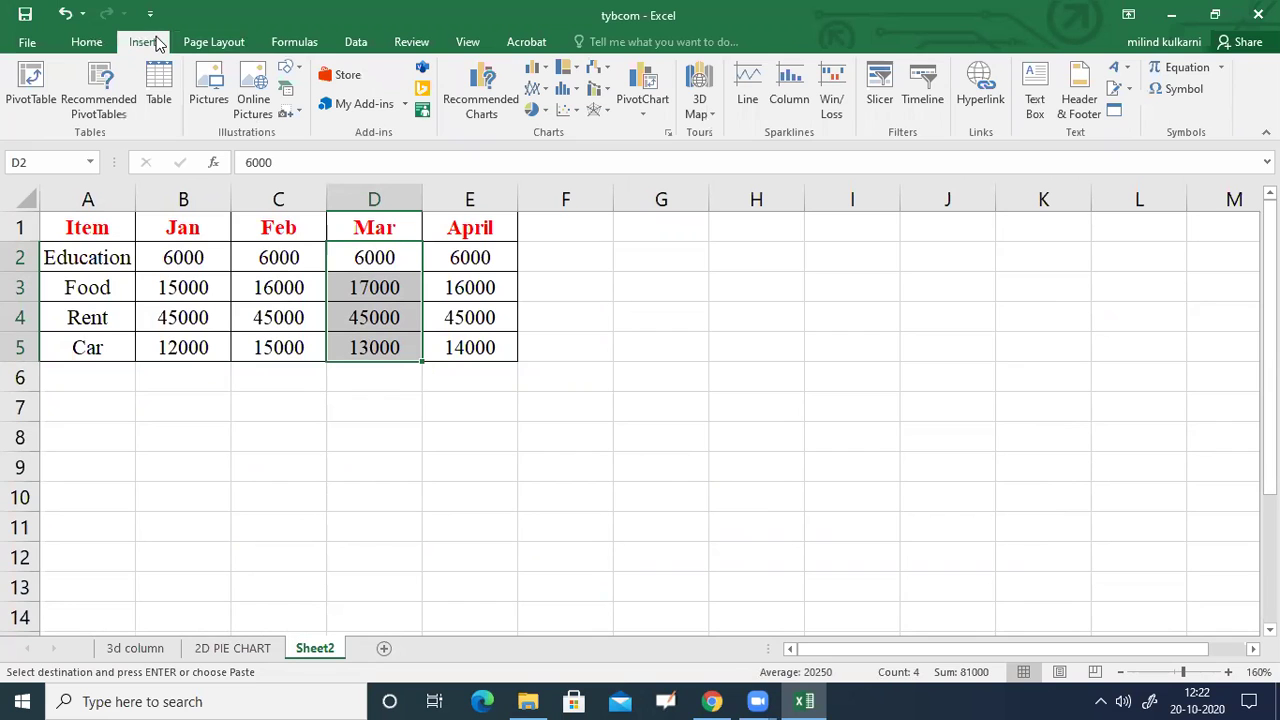
left_click(537, 109)
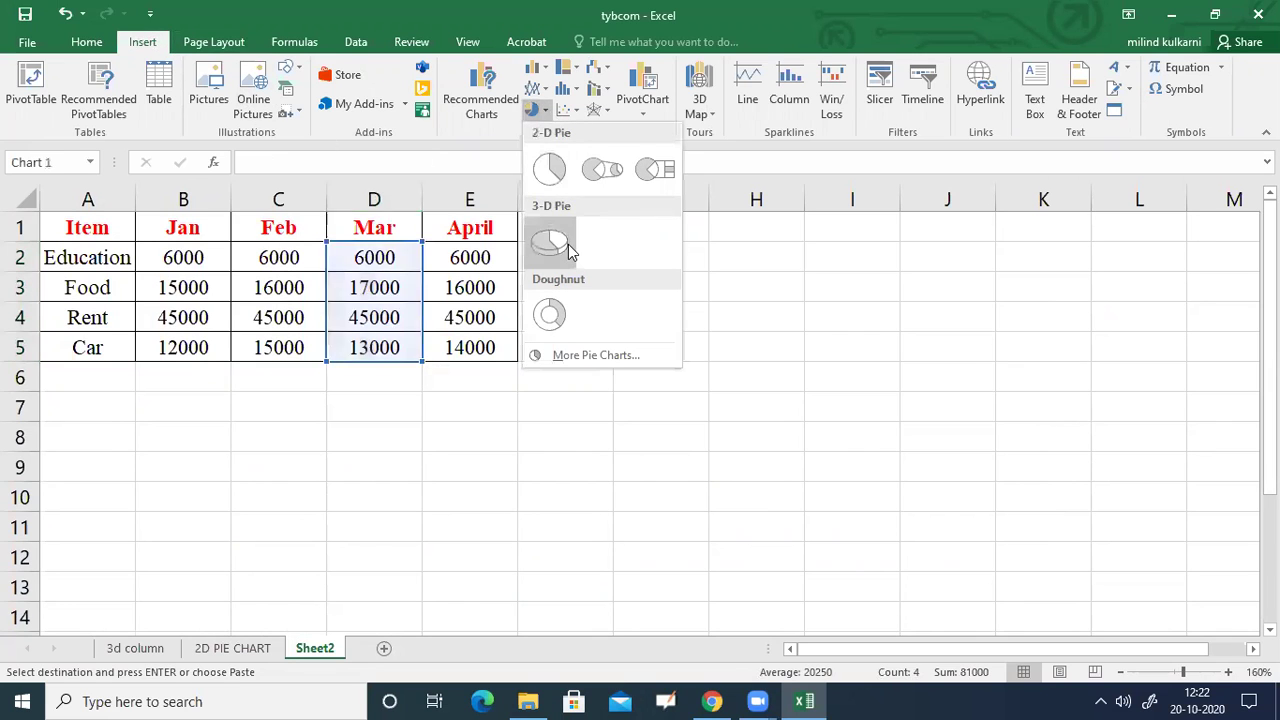
left_click(568, 244)
left_click_drag(315, 225, 557, 256)
double_click(530, 222)
left_click(1263, 205)
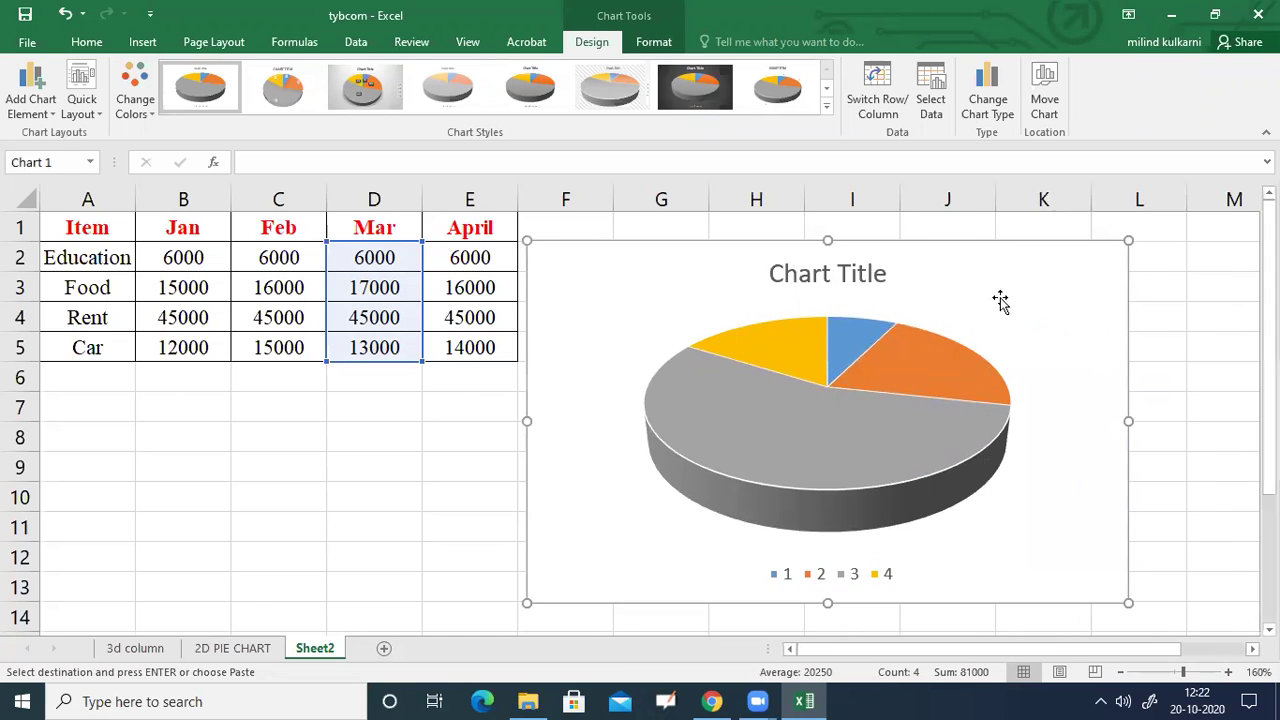
Replace the 3-D pie chart's title with "EXPENSES IN THE MONTH OF MARCH" and move the chart up level with row 1.
left_click(790, 275)
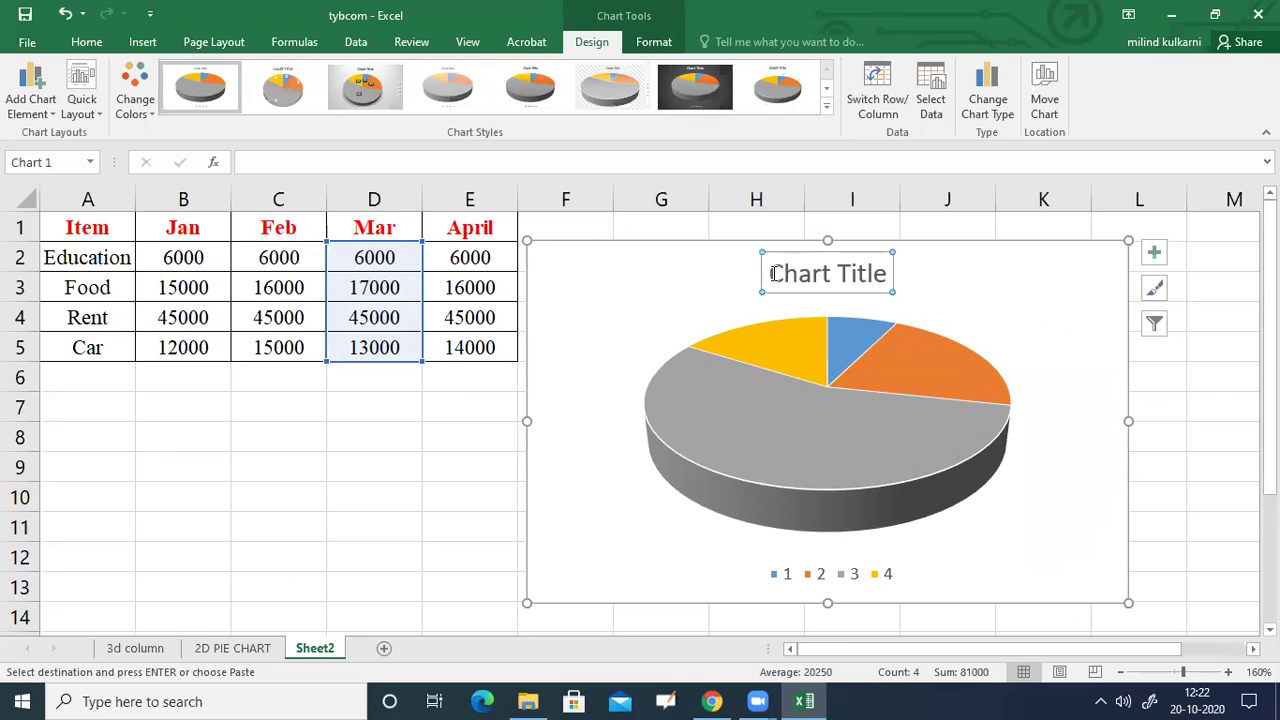
left_click(775, 274)
type("EXPE")
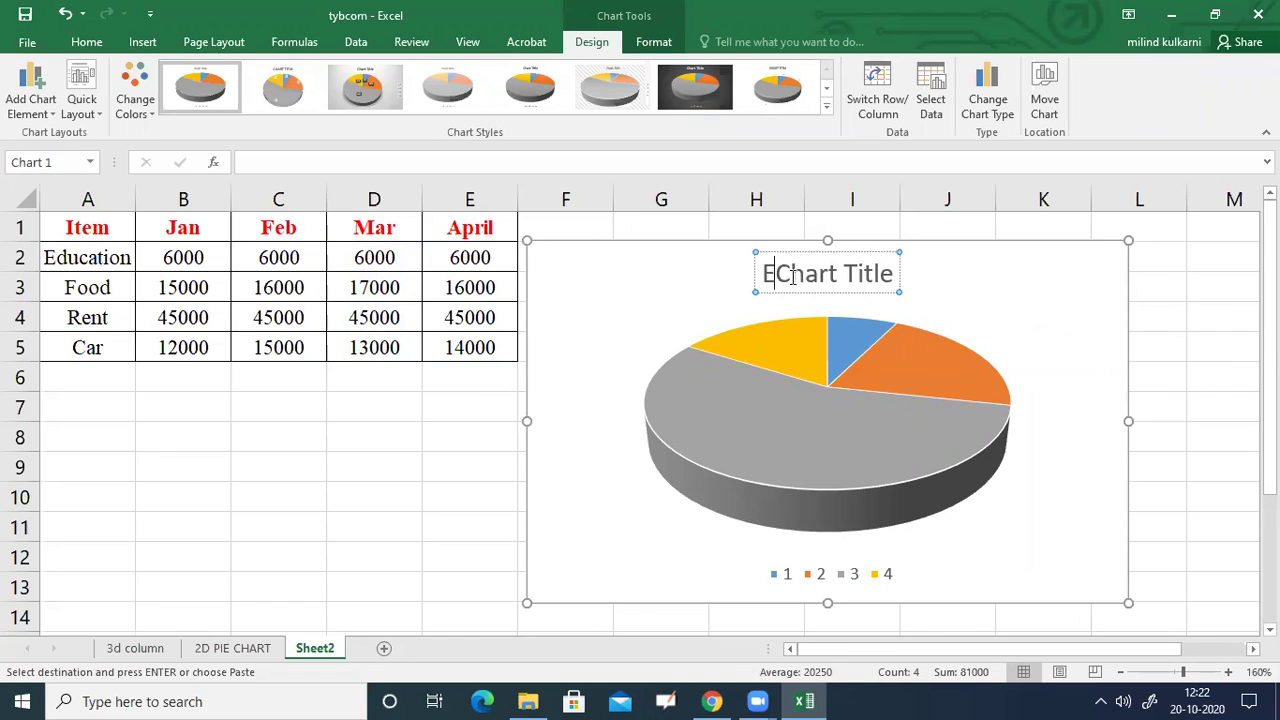
type("NSES ")
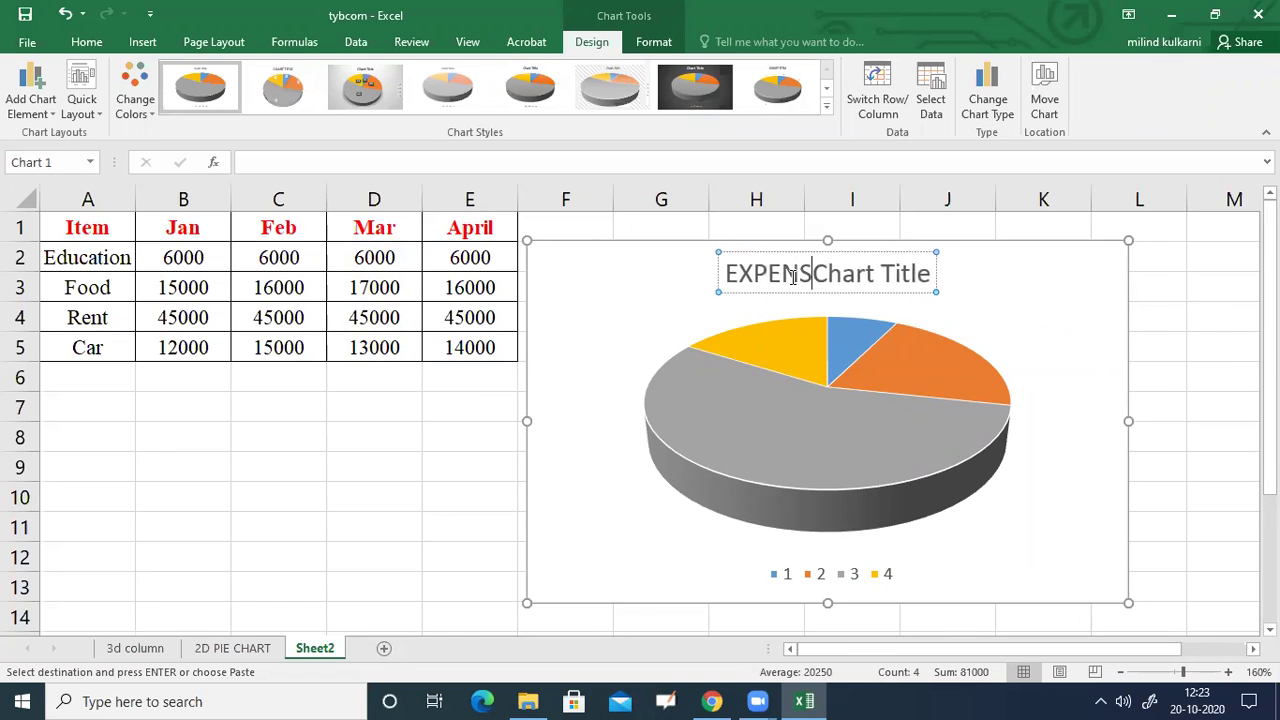
type("IN")
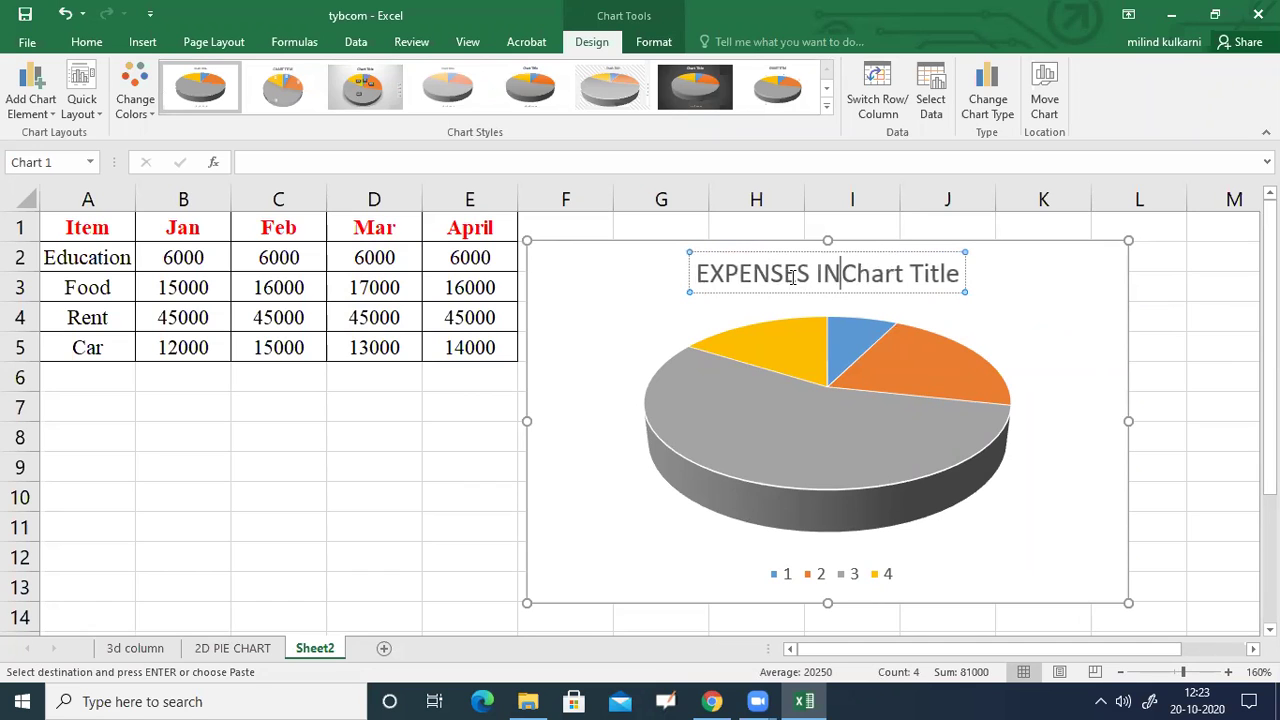
key("BackSpace")
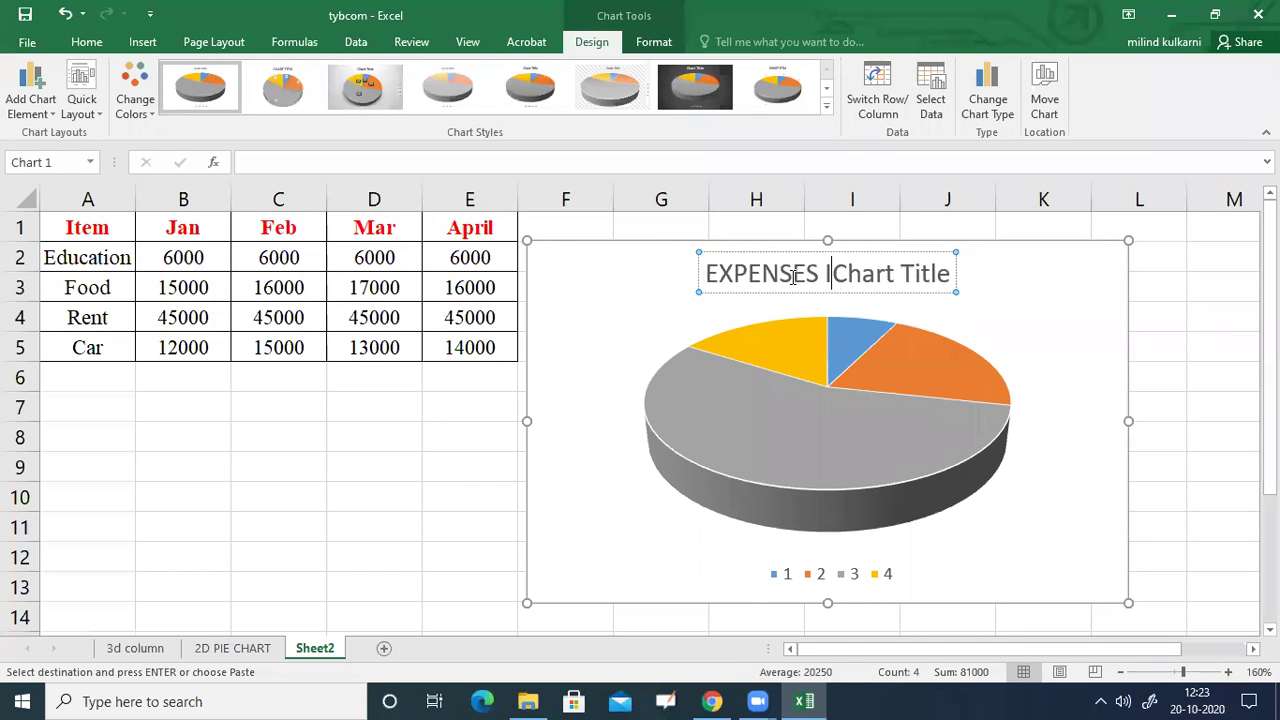
type("N THE MON")
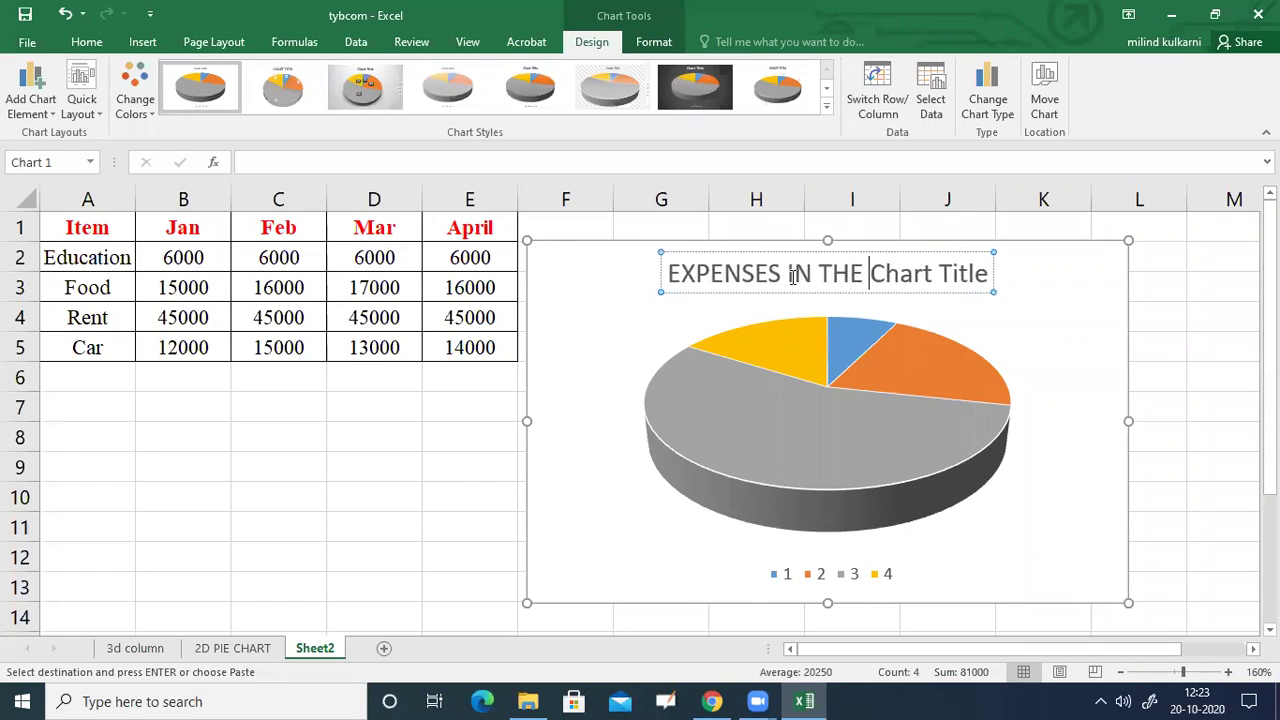
type("TH OF MA")
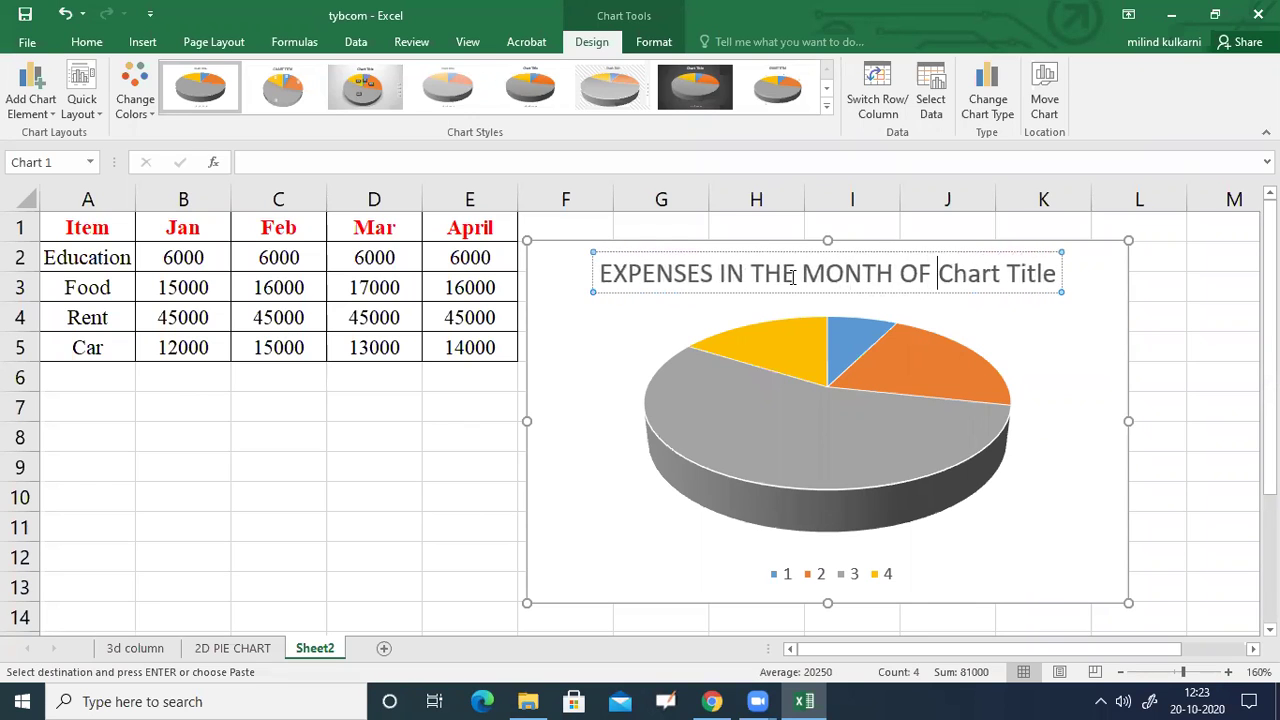
type("RCH")
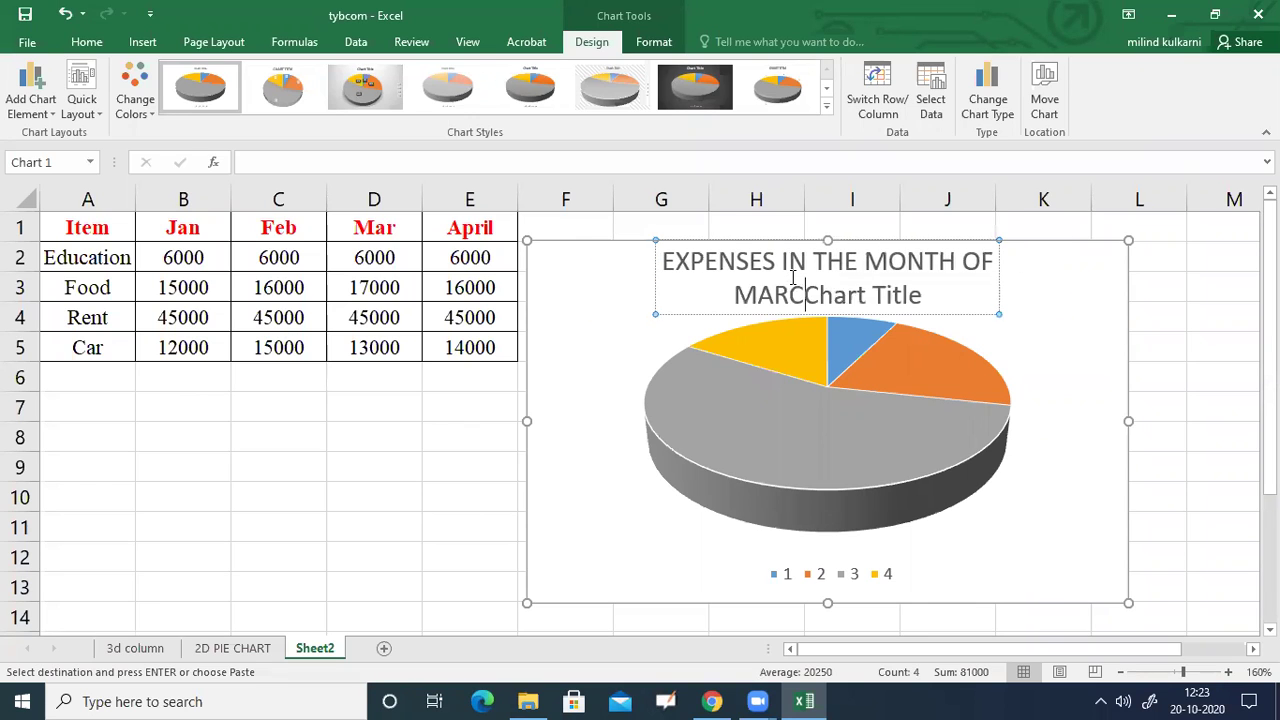
key("Delete")
key("Delete")
key("Delete")
key("Delete")
key("Delete")
key("Delete")
key("Delete")
key("Delete")
key("Delete")
key("Delete")
key("Delete")
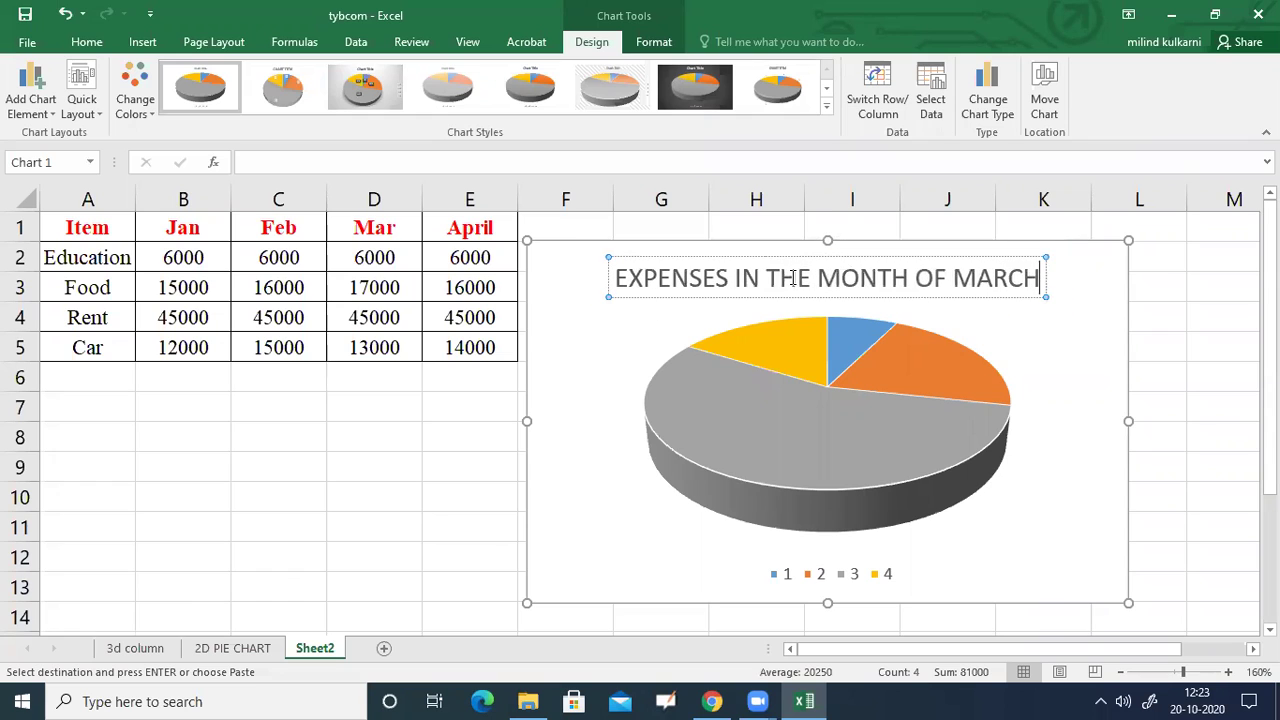
left_click_drag(569, 254, 571, 220)
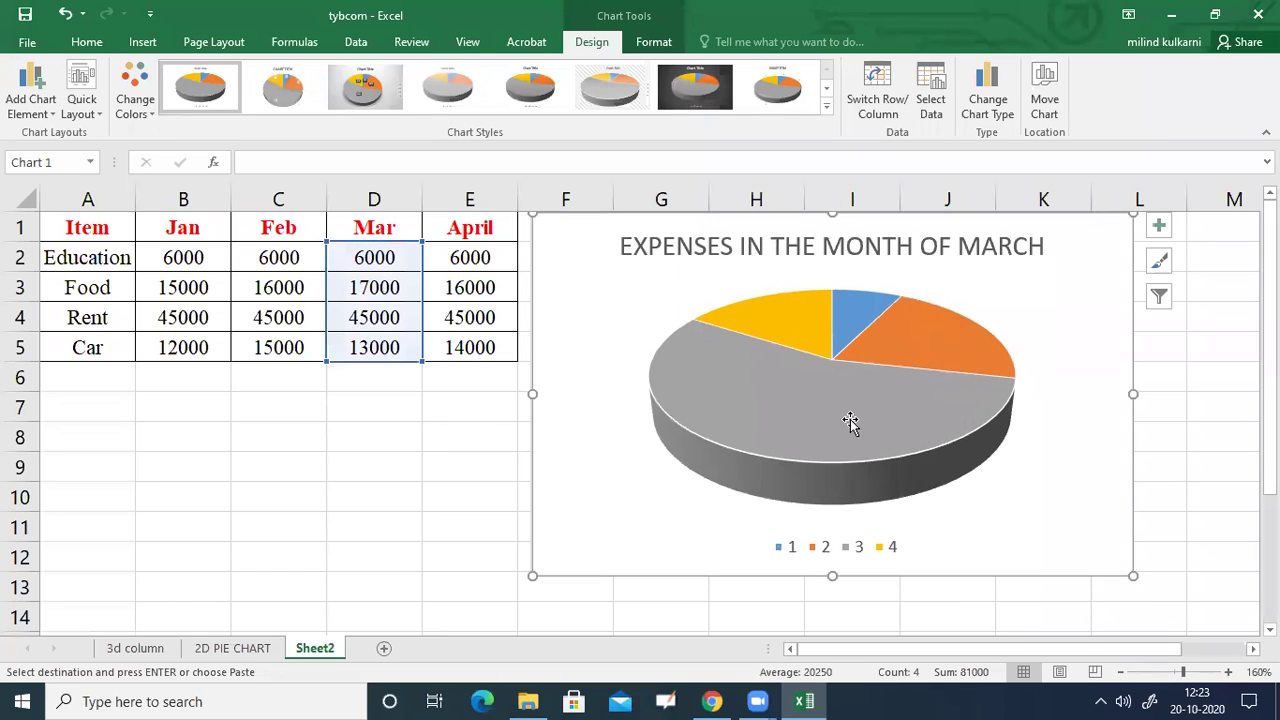
Add a data label to only the grey Rent slice of the 3-D pie chart and select that label.
mouse_move(866, 428)
left_click(858, 411)
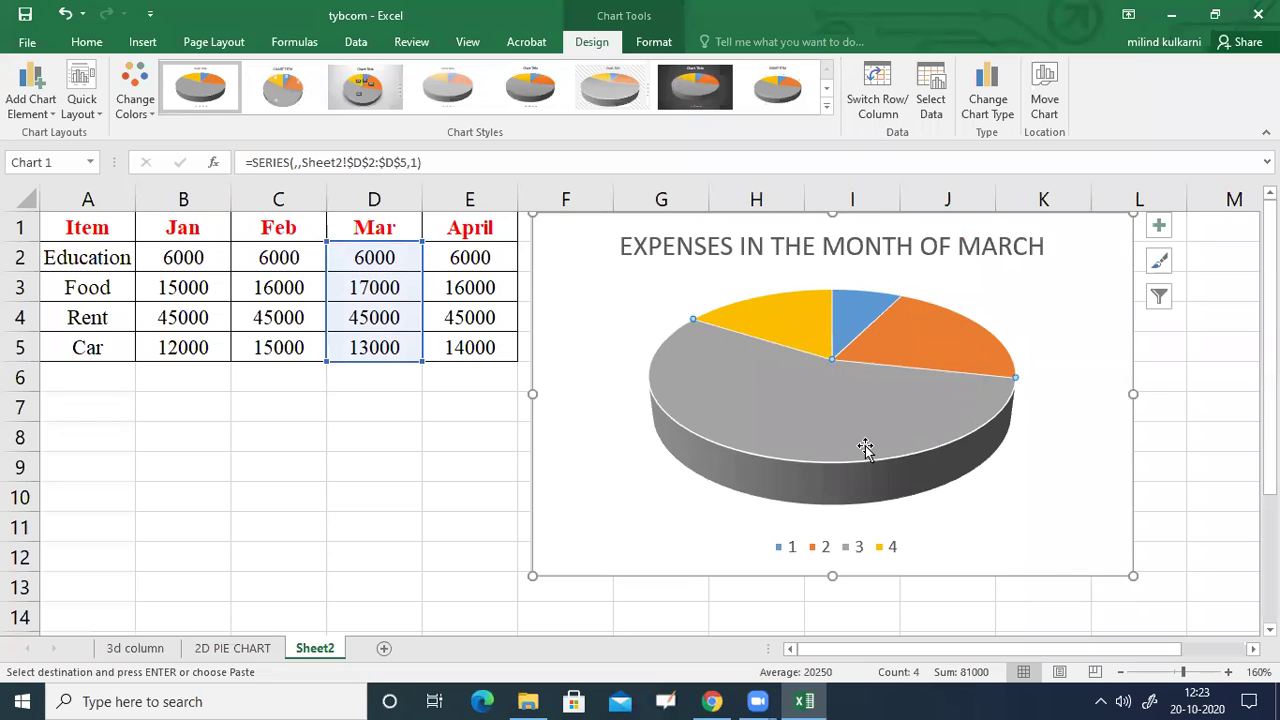
right_click(866, 447)
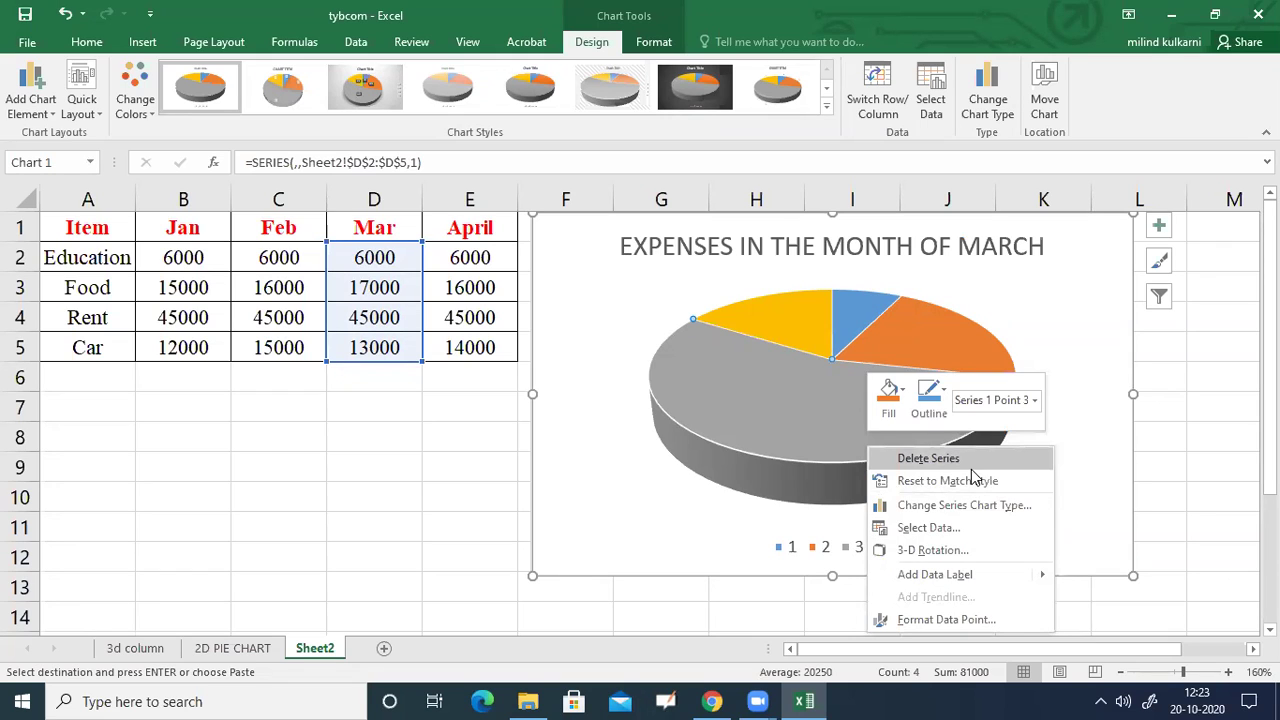
mouse_move(1008, 586)
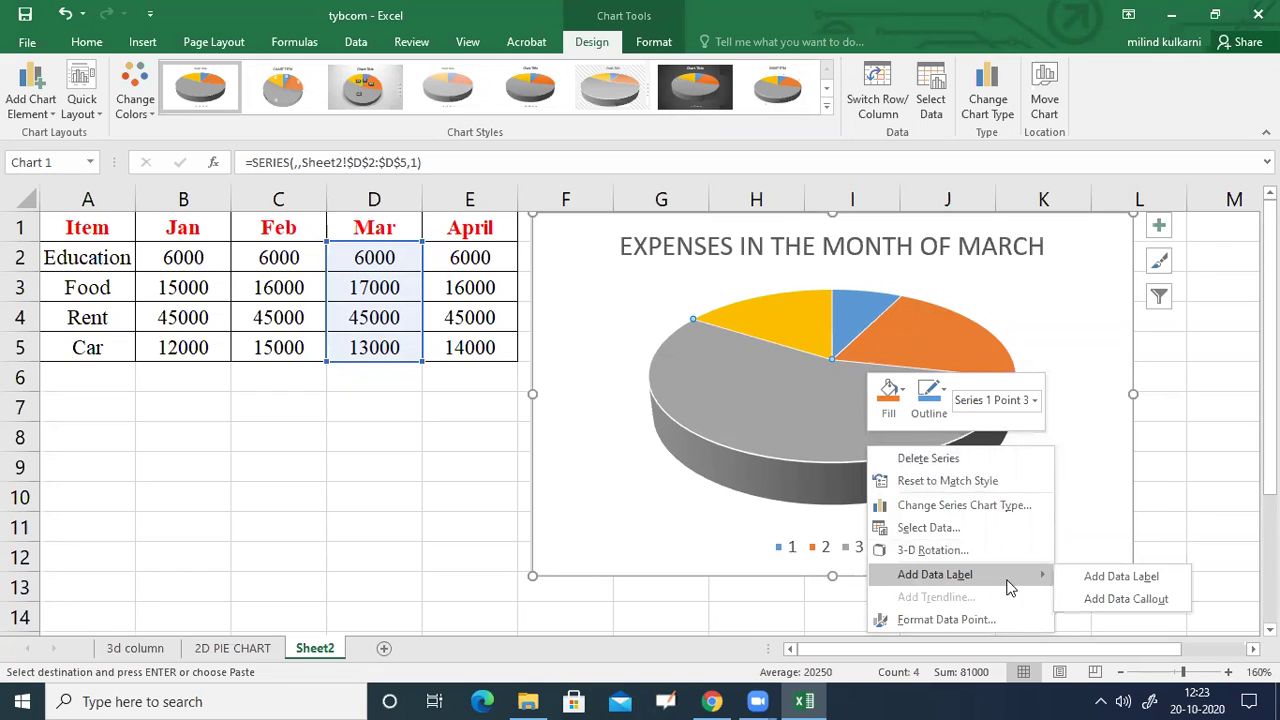
left_click(1093, 582)
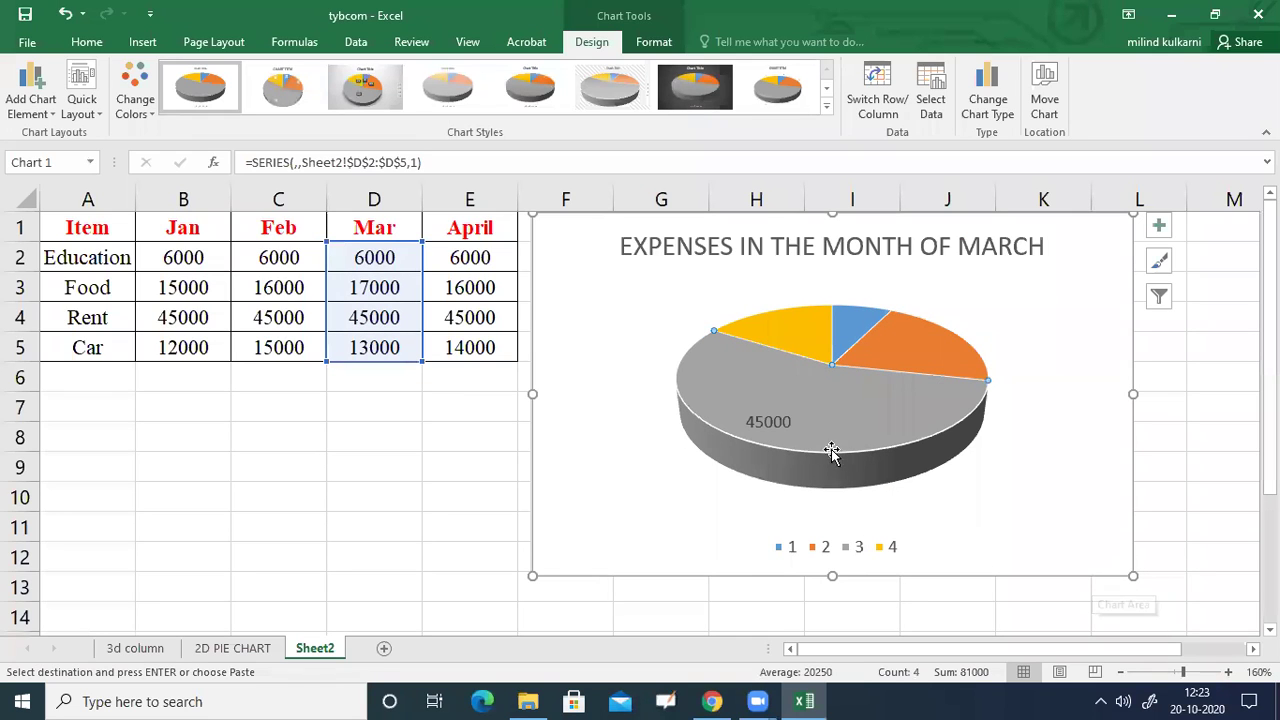
mouse_move(791, 445)
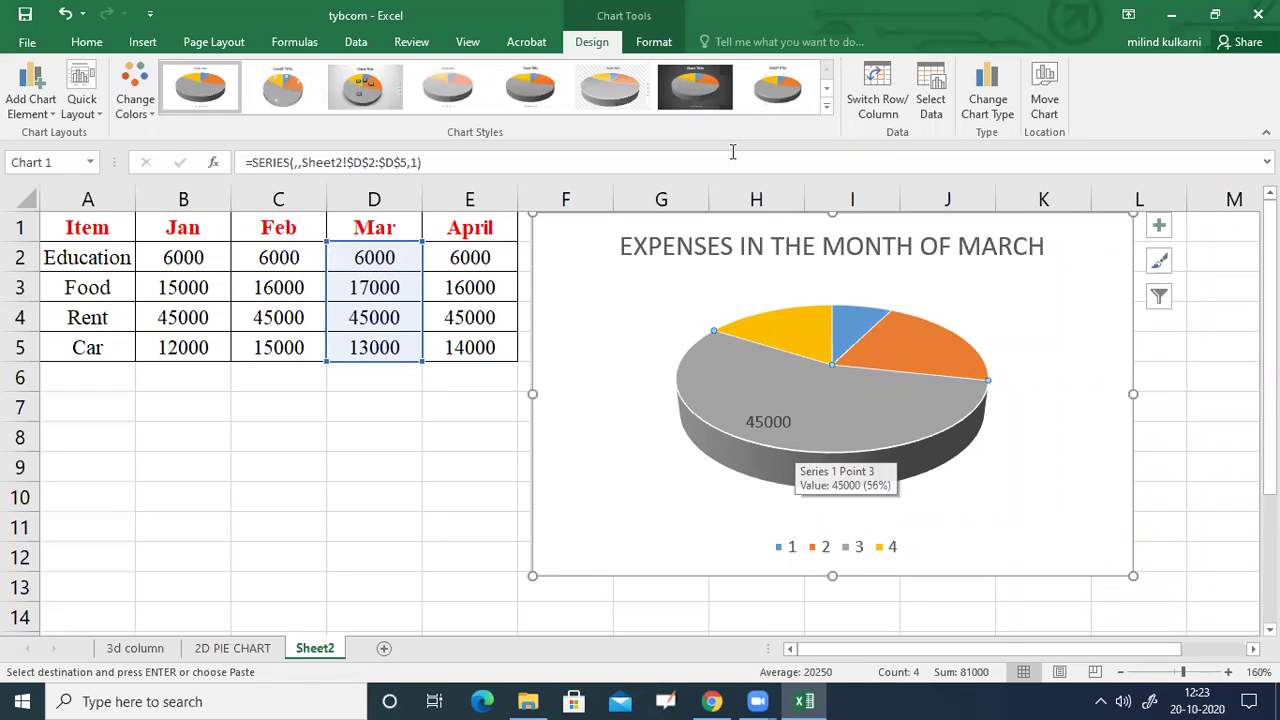
left_click(787, 418)
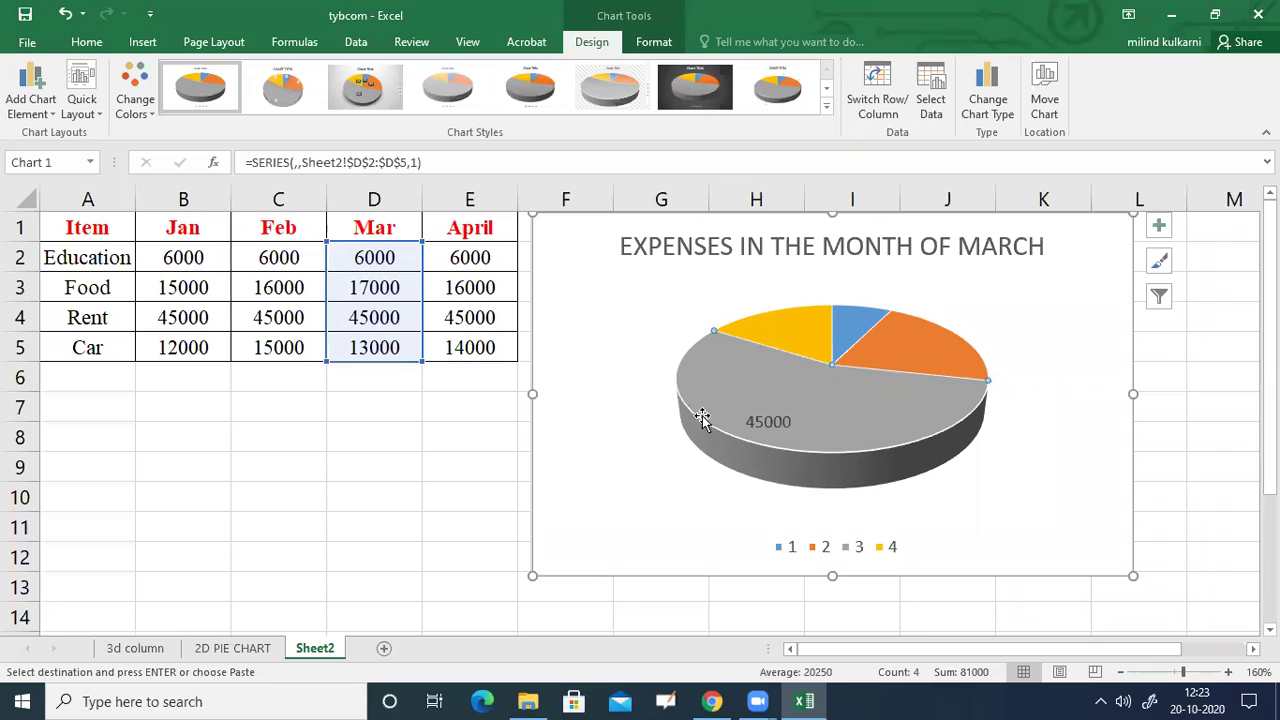
left_click(767, 430)
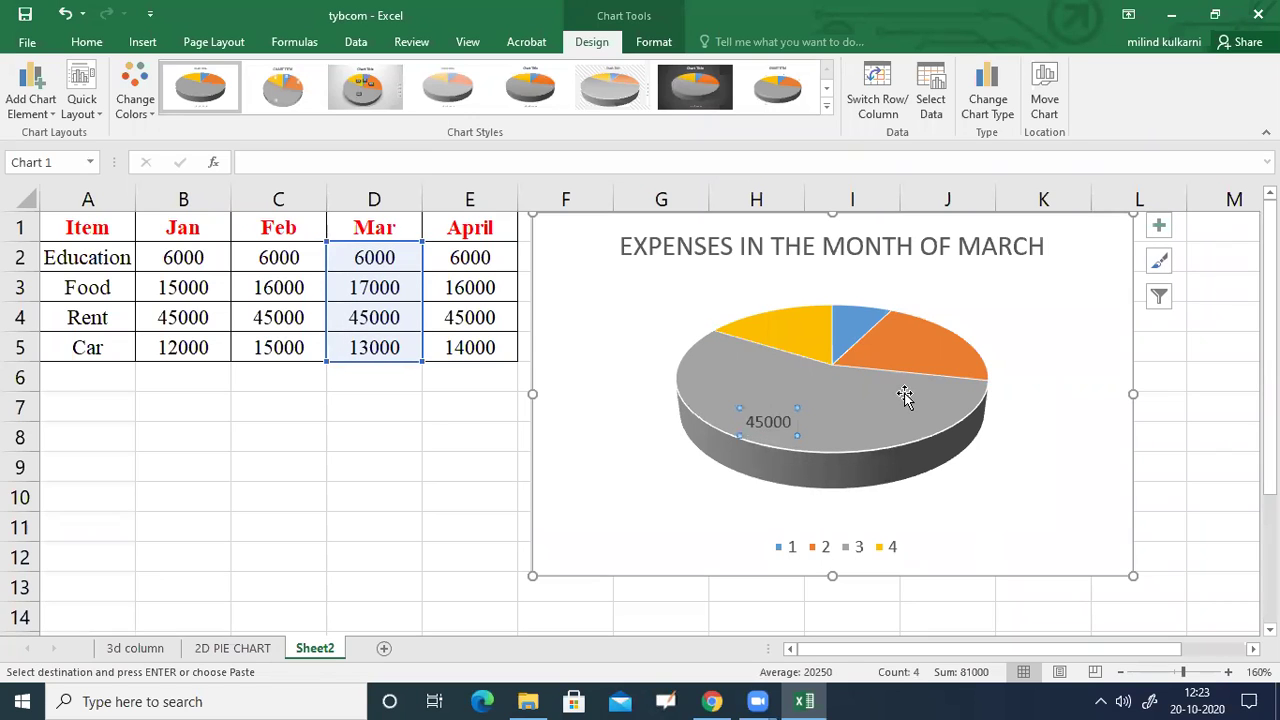
Pull the orange Food slice out of the 3-D pie to a point explosion of 24%.
left_click(930, 462)
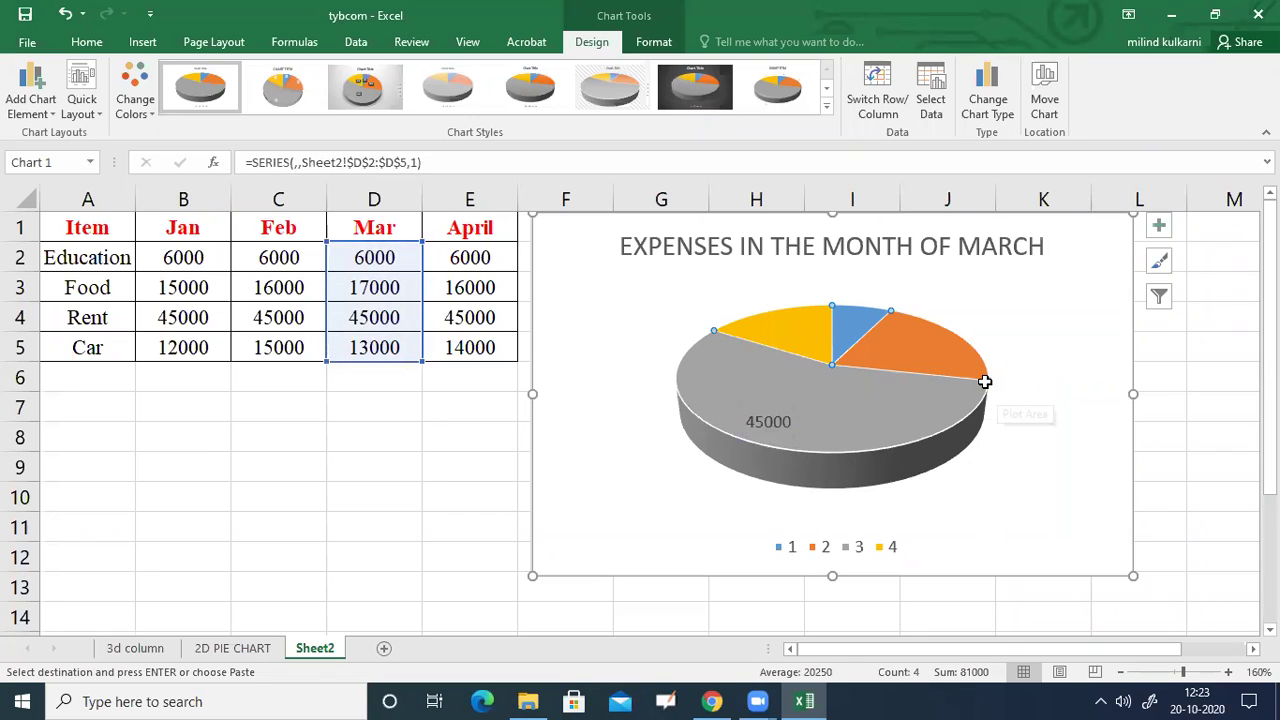
left_click(953, 361)
double_click(925, 357)
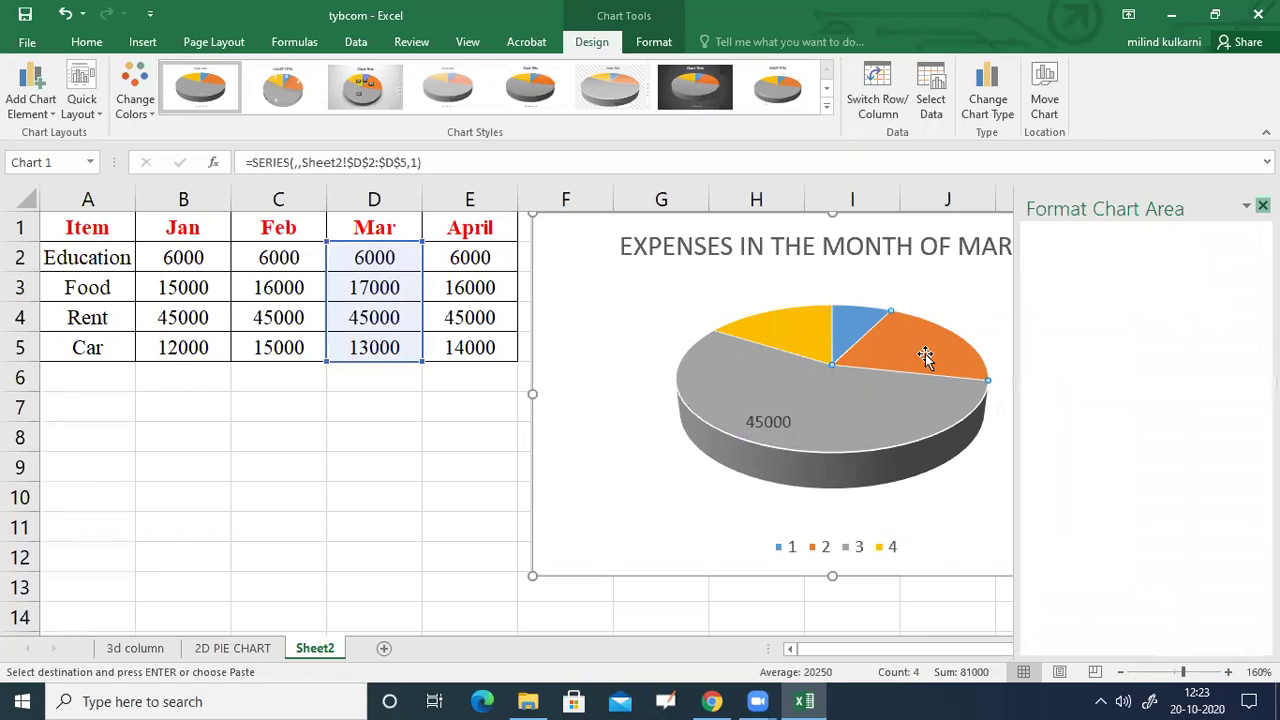
left_click_drag(919, 354, 955, 352)
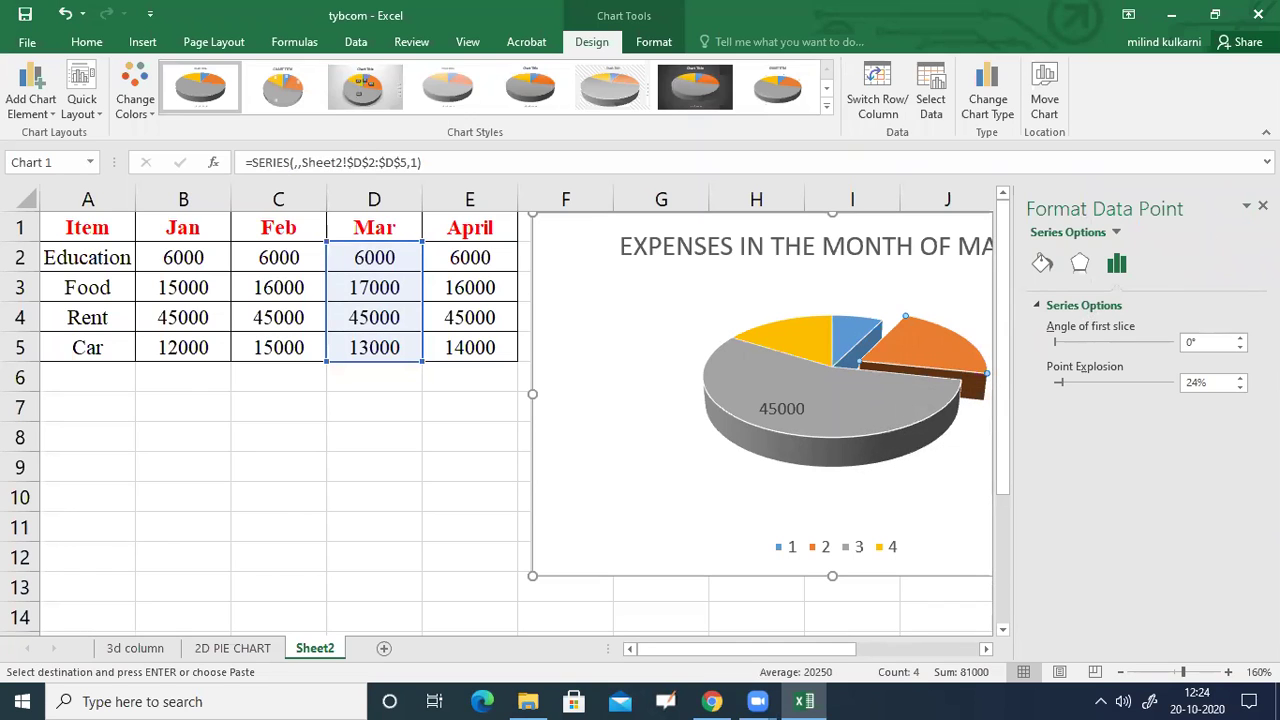
Close the data point formatting options and undo the orange Food slice's explosion in the 3-D pie chart.
left_click(1263, 205)
left_click(795, 420)
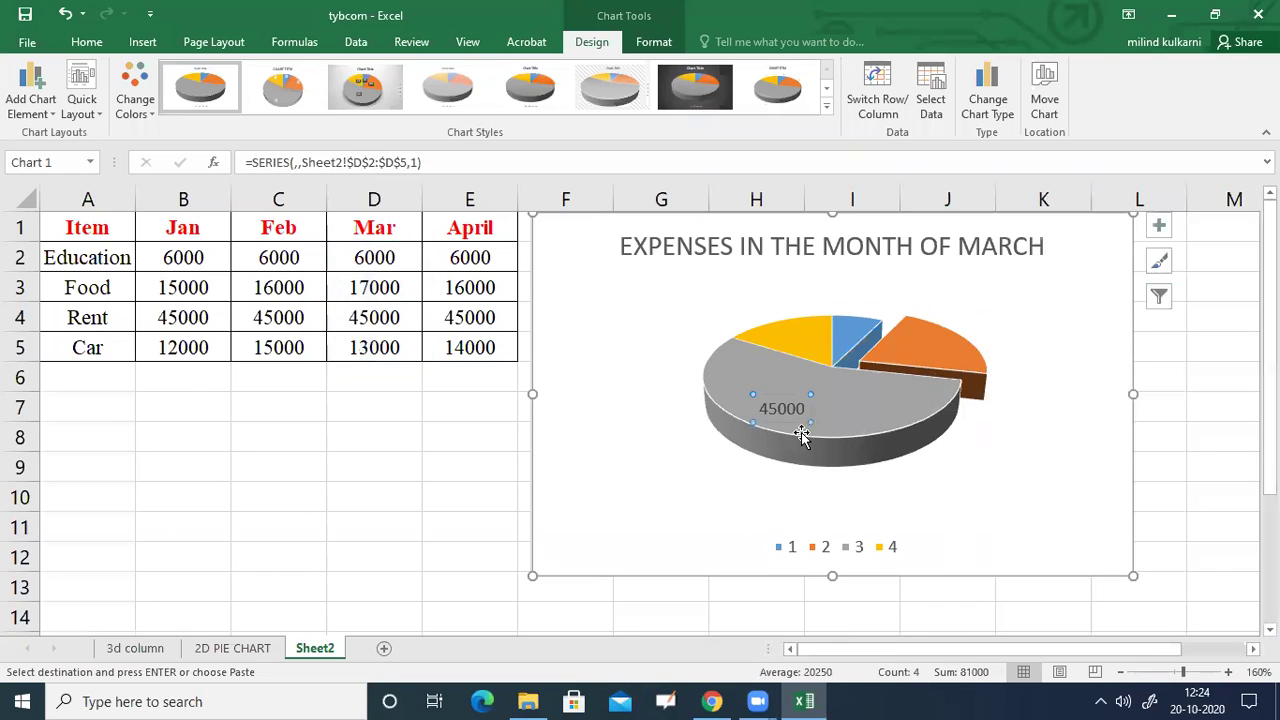
left_click(65, 13)
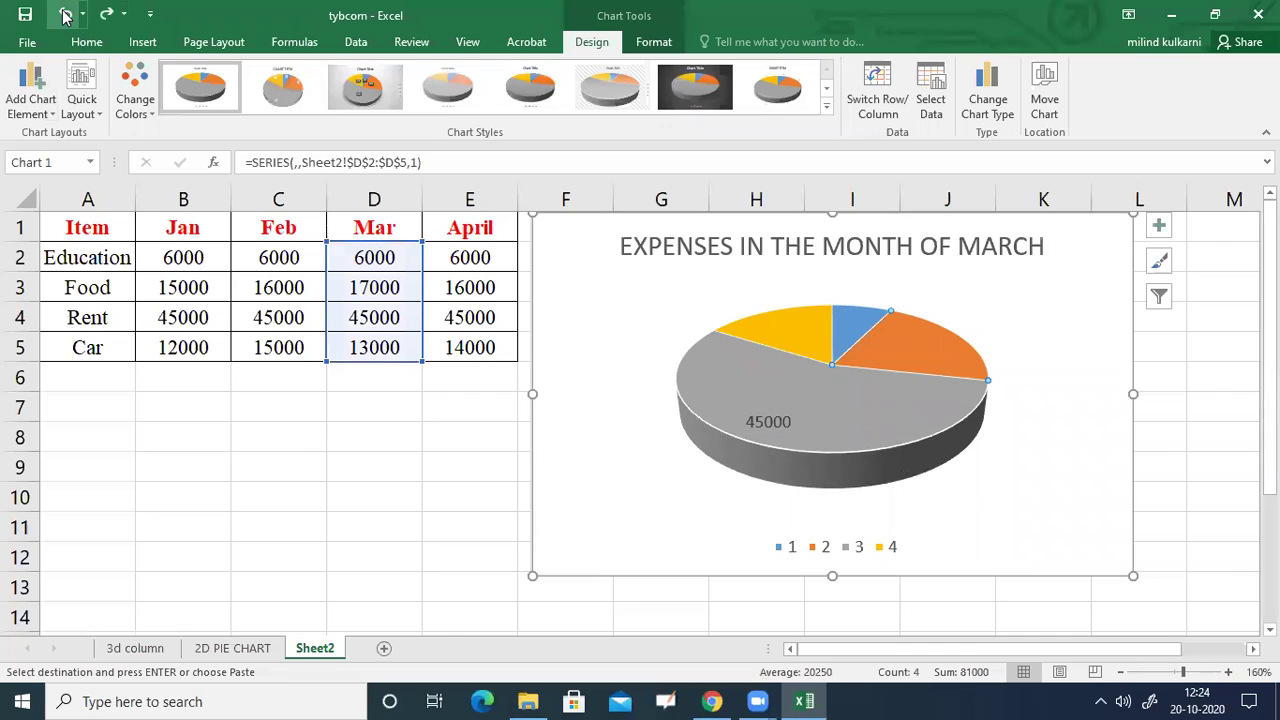
left_click(735, 420)
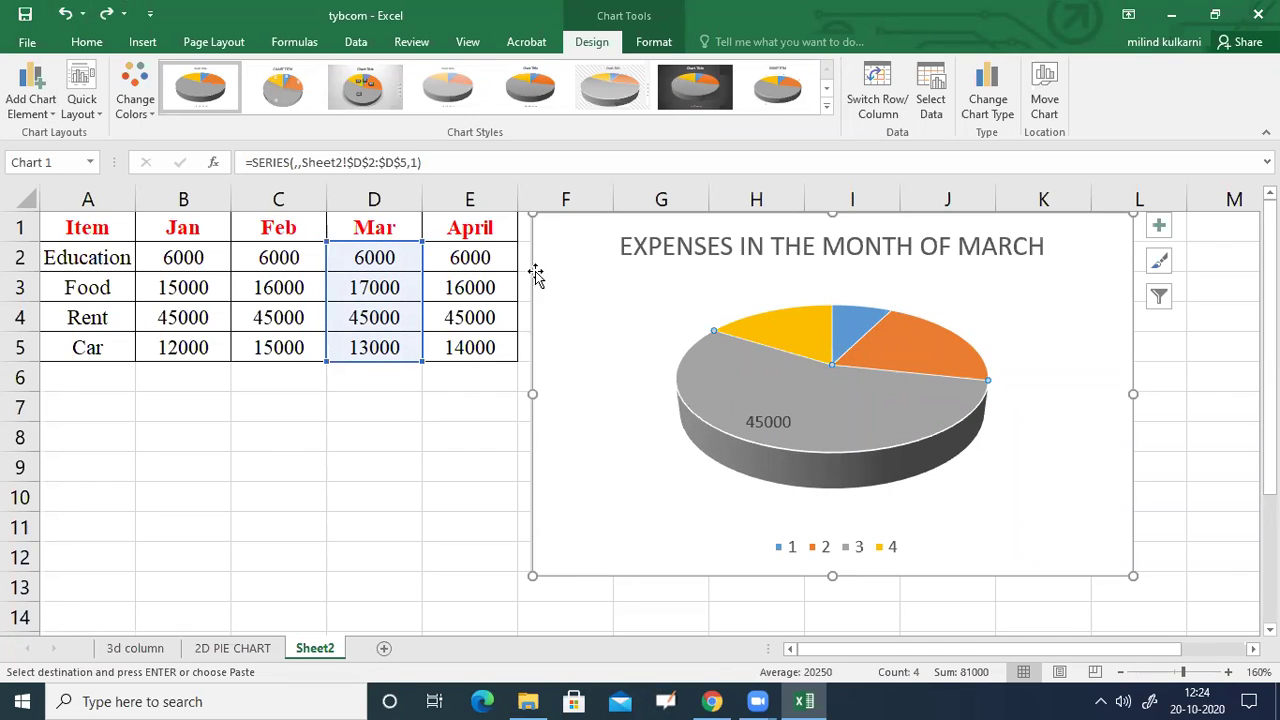
Shrink the 3-D pie chart slightly and set its title in Bookman Old Style at size 10.
left_click_drag(1134, 213, 1066, 254)
left_click(897, 271)
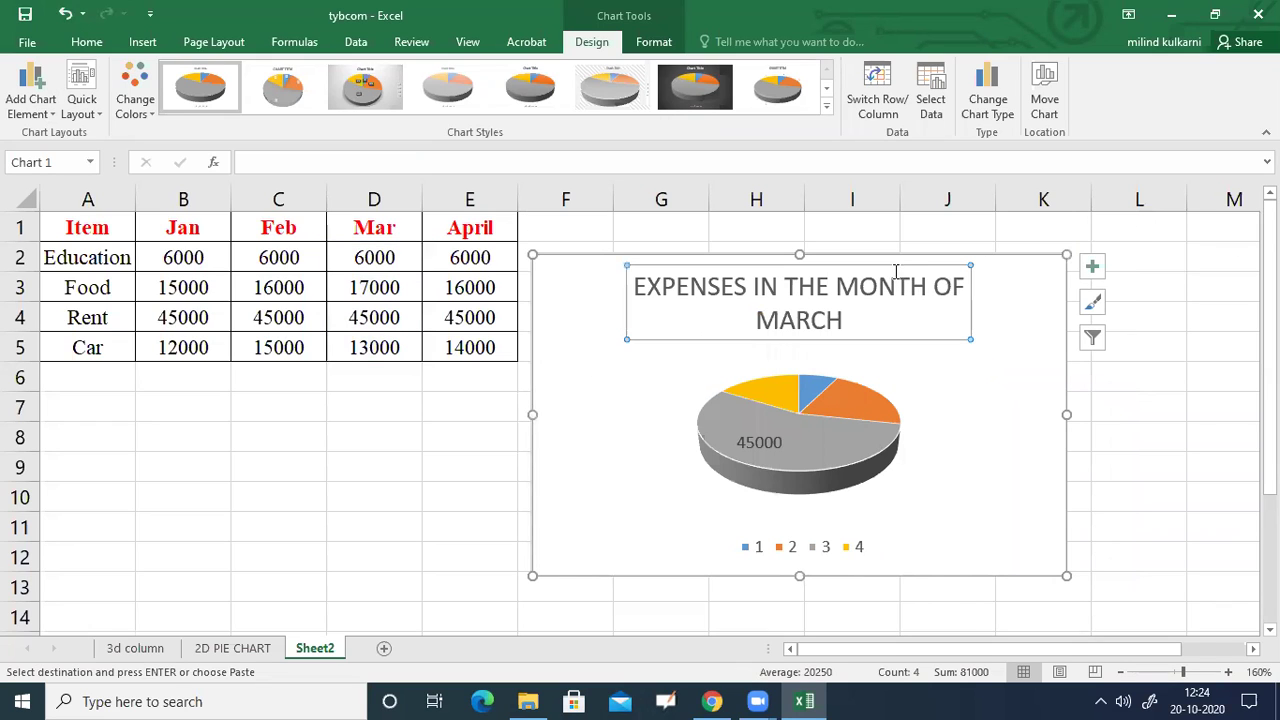
left_click(84, 42)
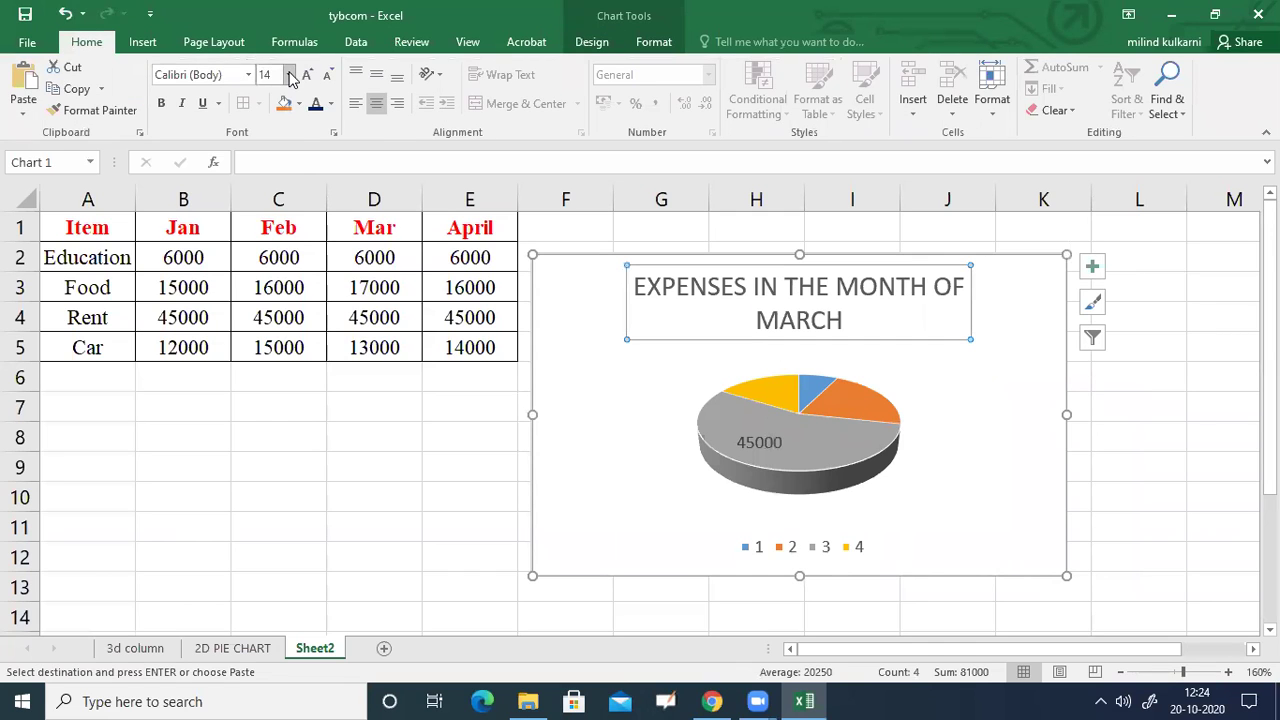
left_click(288, 74)
left_click(267, 188)
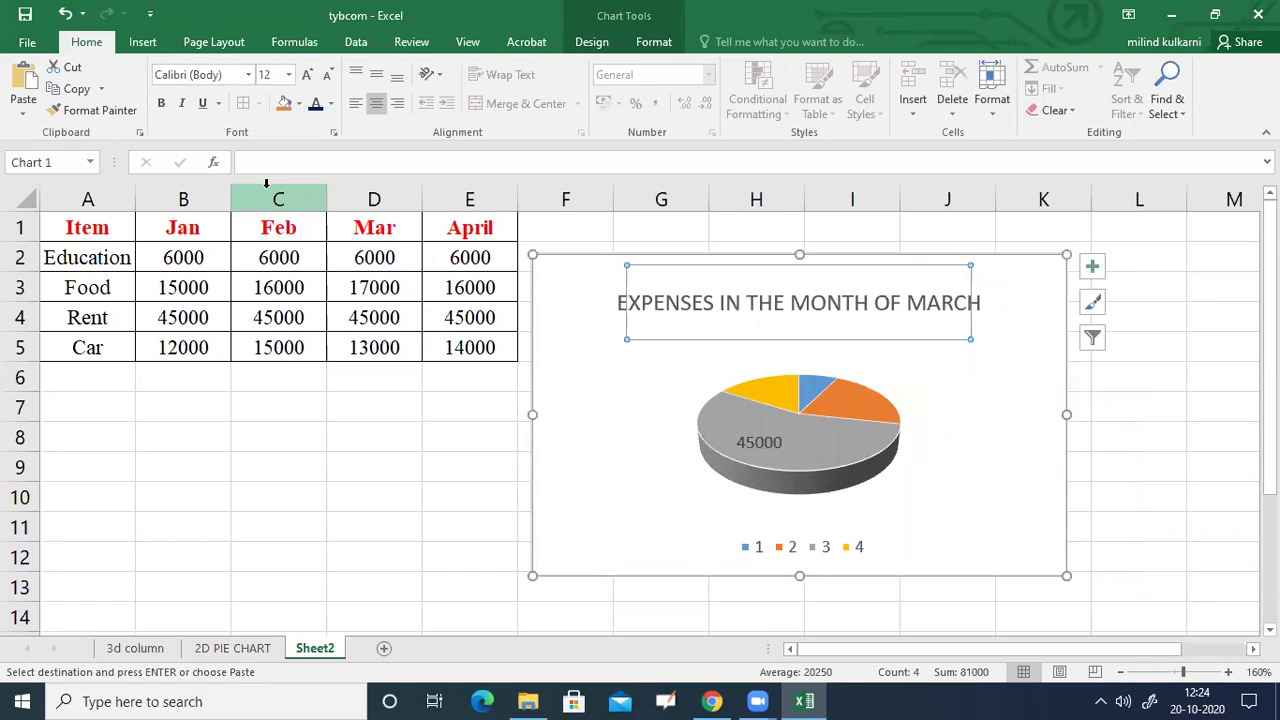
left_click(249, 75)
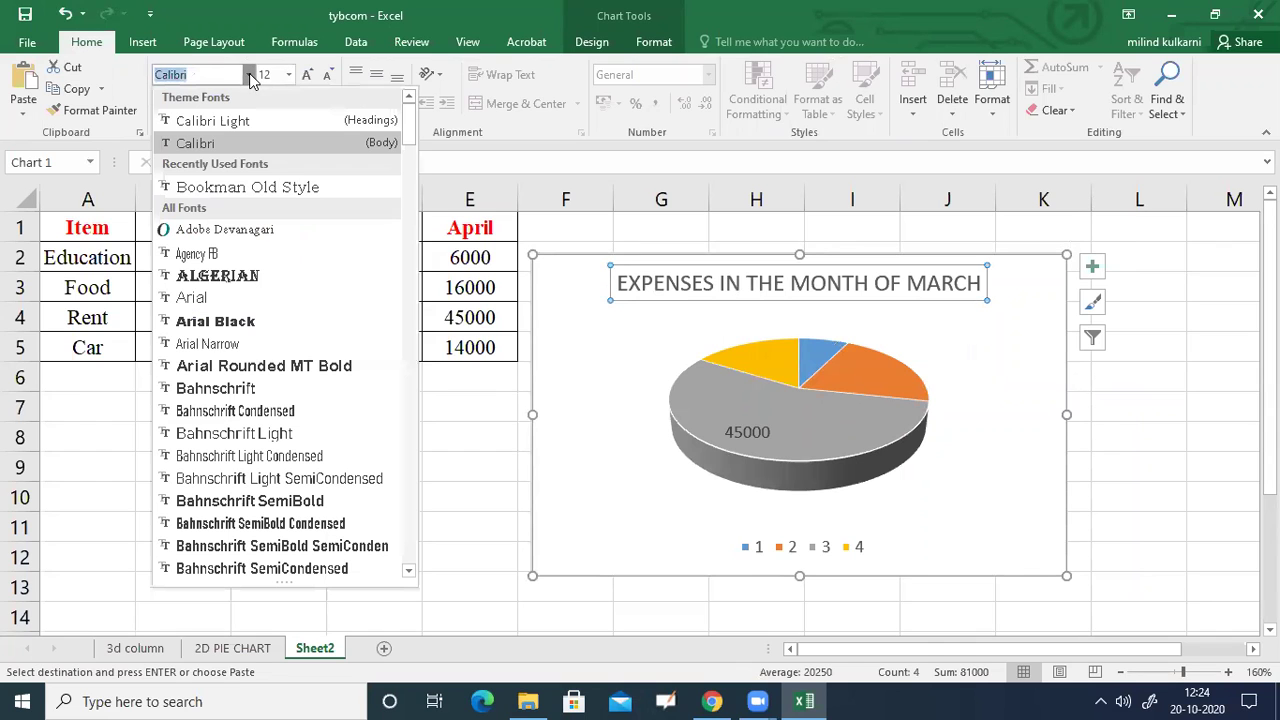
left_click(280, 190)
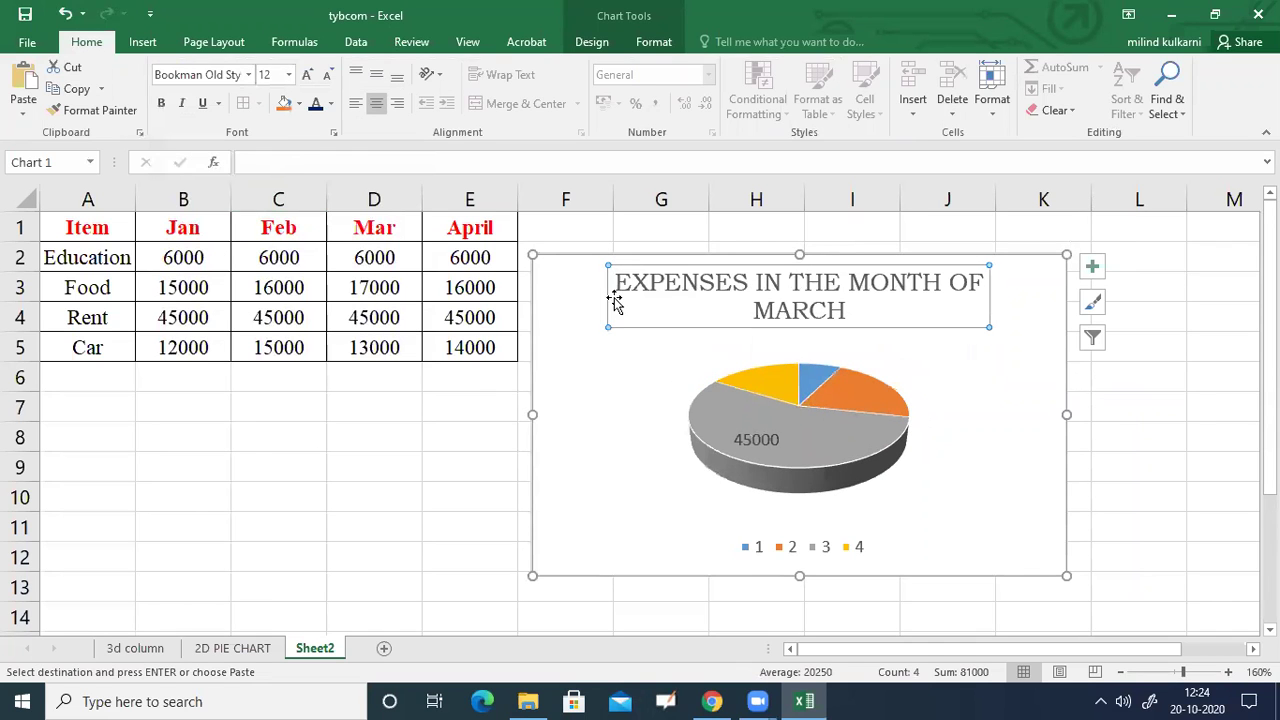
left_click(289, 75)
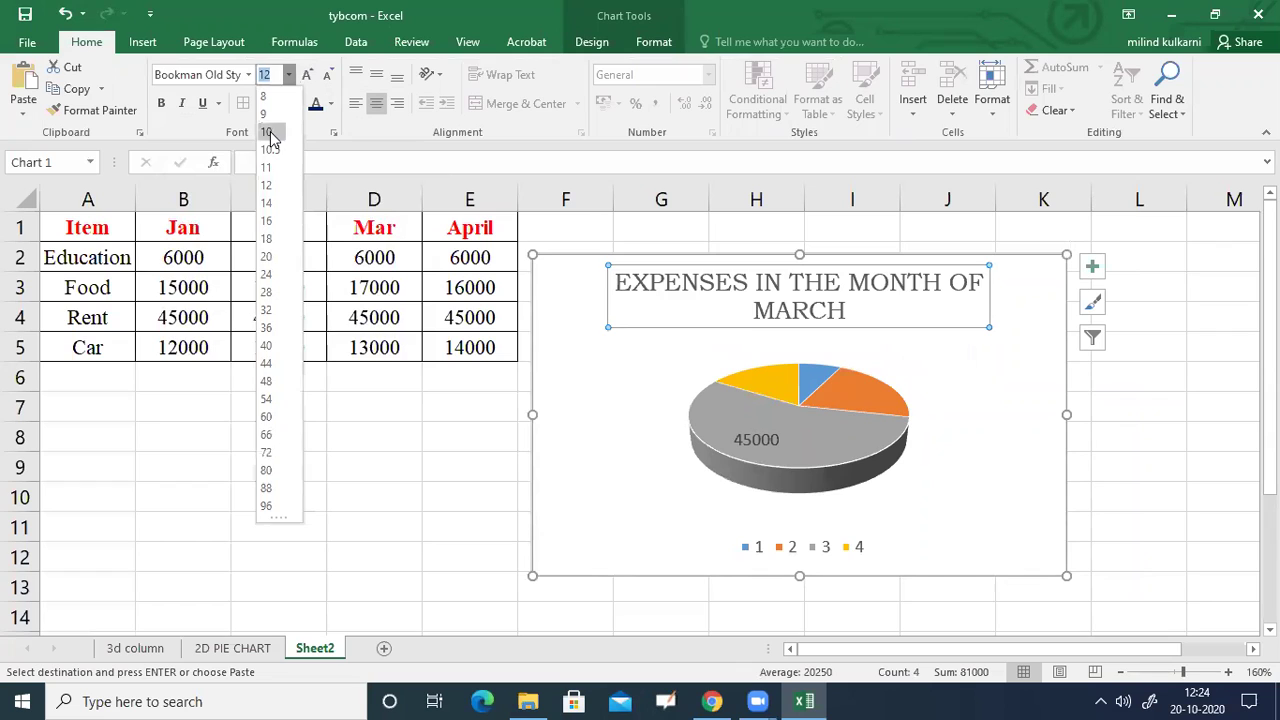
left_click(270, 132)
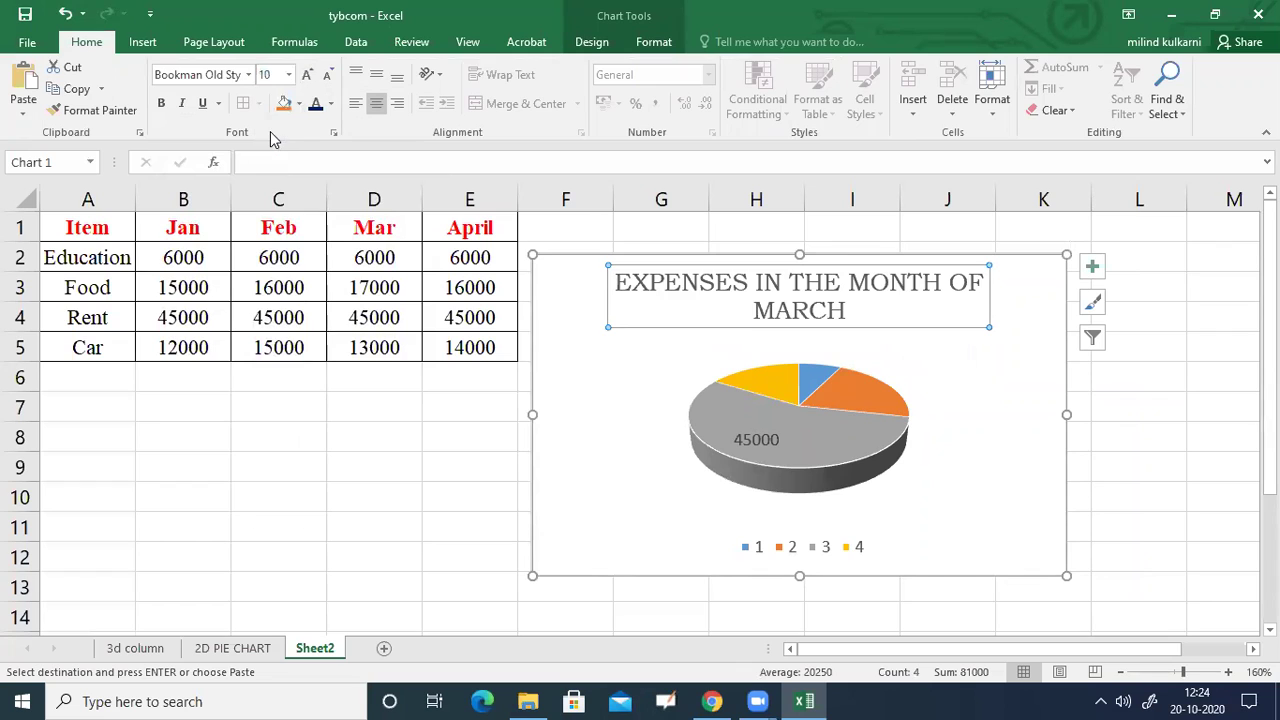
Change the font colour of the Rent slice's data label to standard purple.
left_click(760, 435)
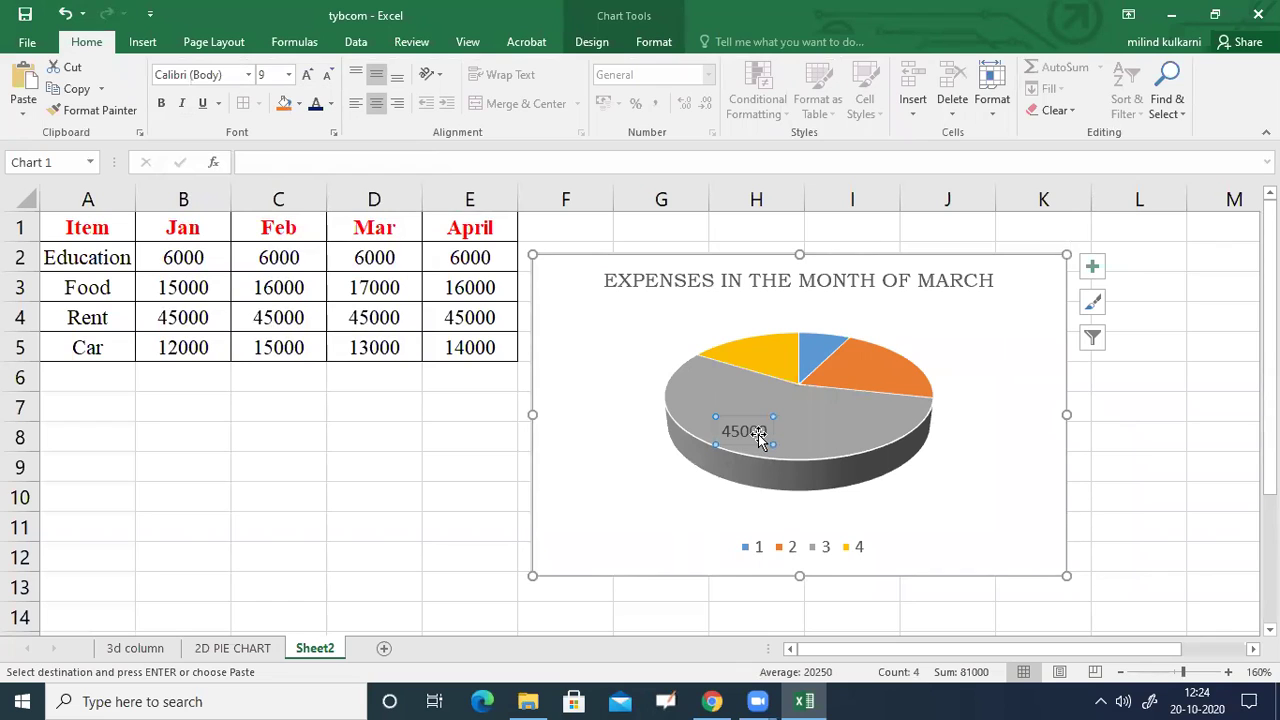
left_click(331, 103)
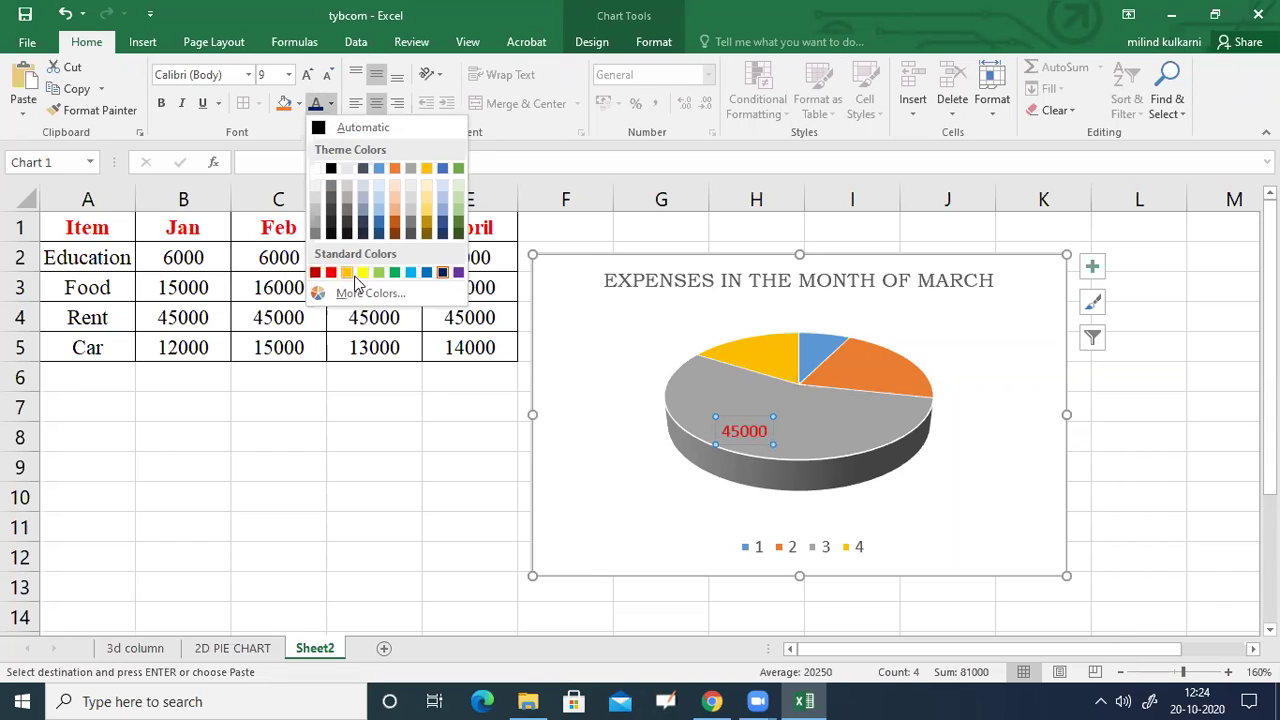
left_click(458, 272)
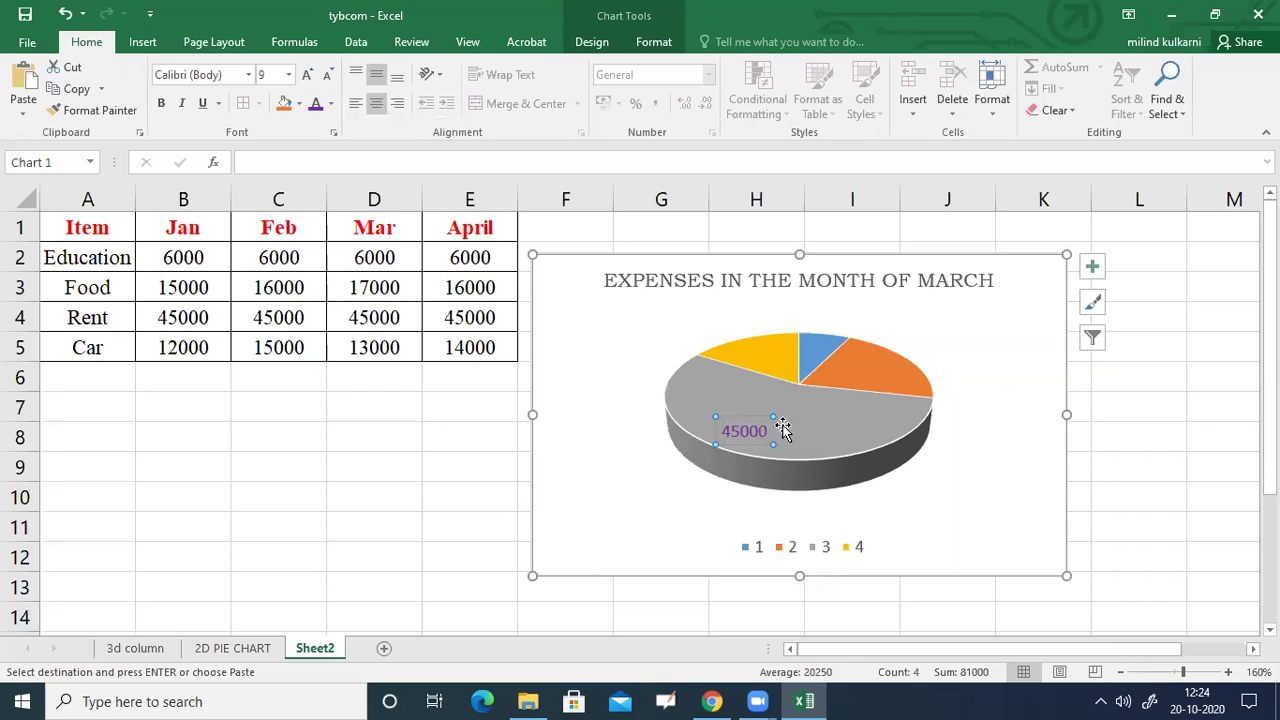
Move the 3-D pie chart up level with row 1 beside the table and deselect it.
left_click(795, 390)
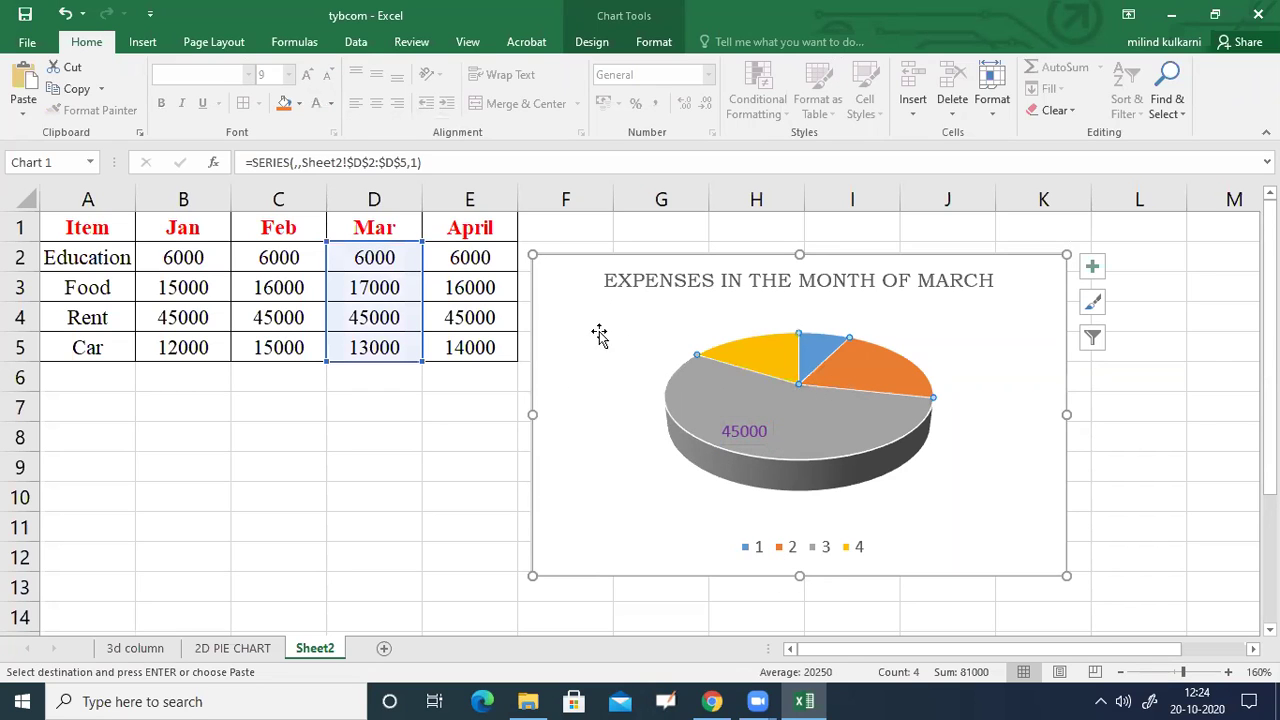
left_click_drag(591, 233, 586, 217)
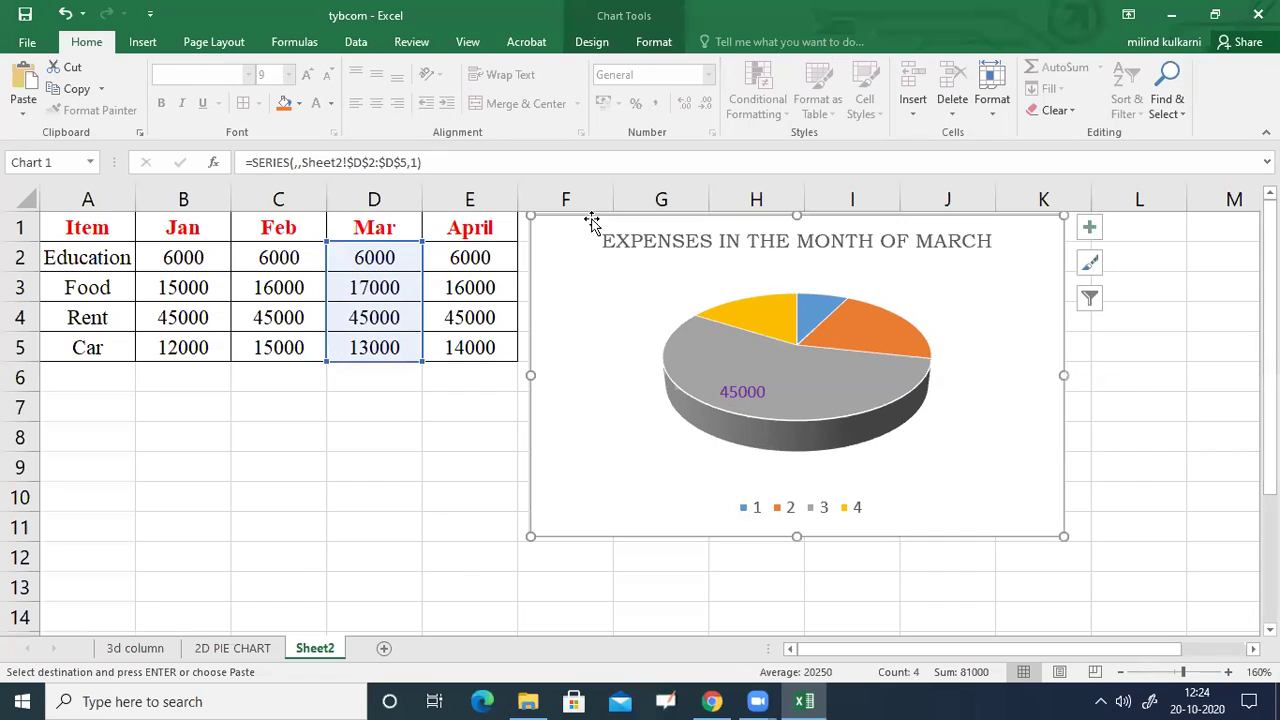
left_click(434, 441)
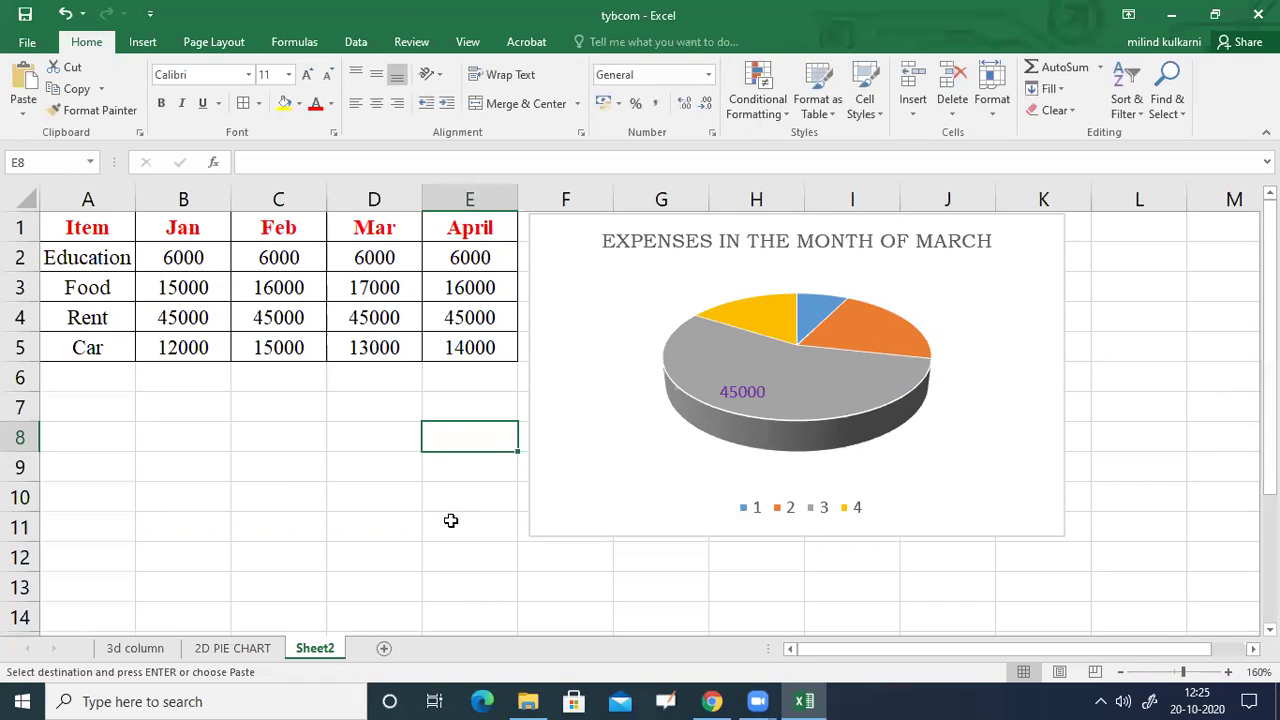
Rename the Sheet2 worksheet as "3D PIE".
right_click(312, 652)
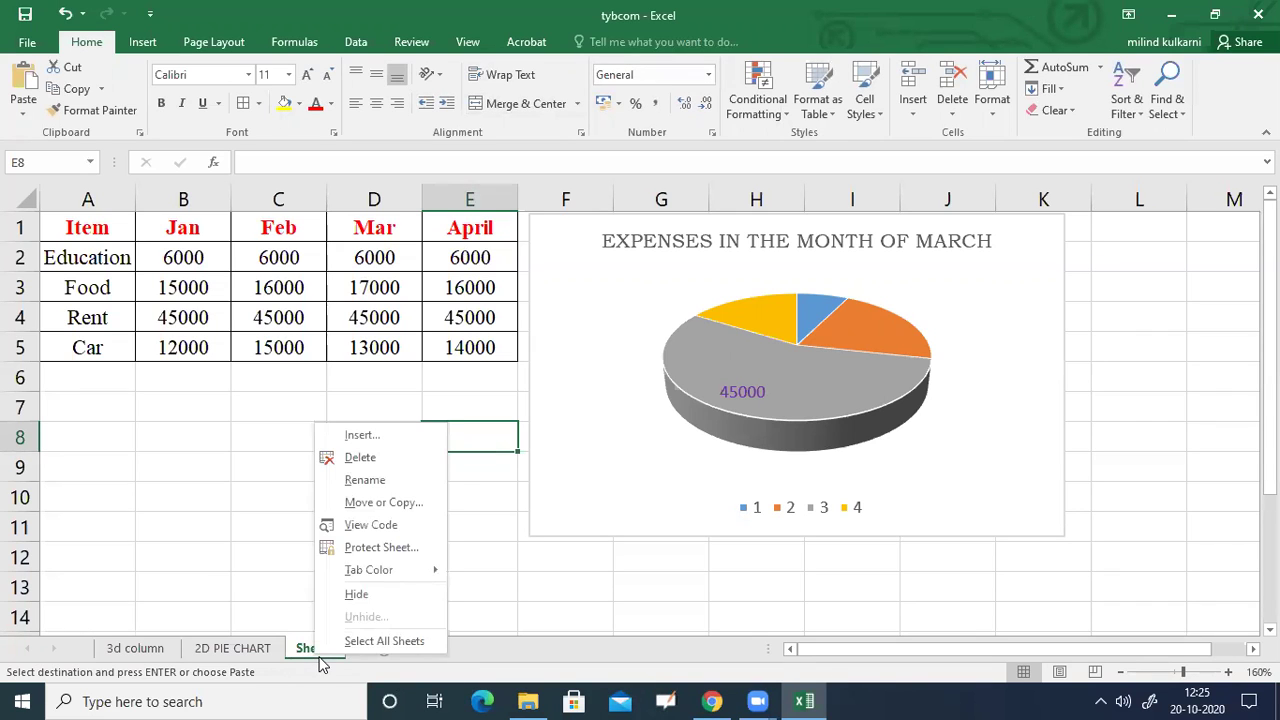
left_click(380, 481)
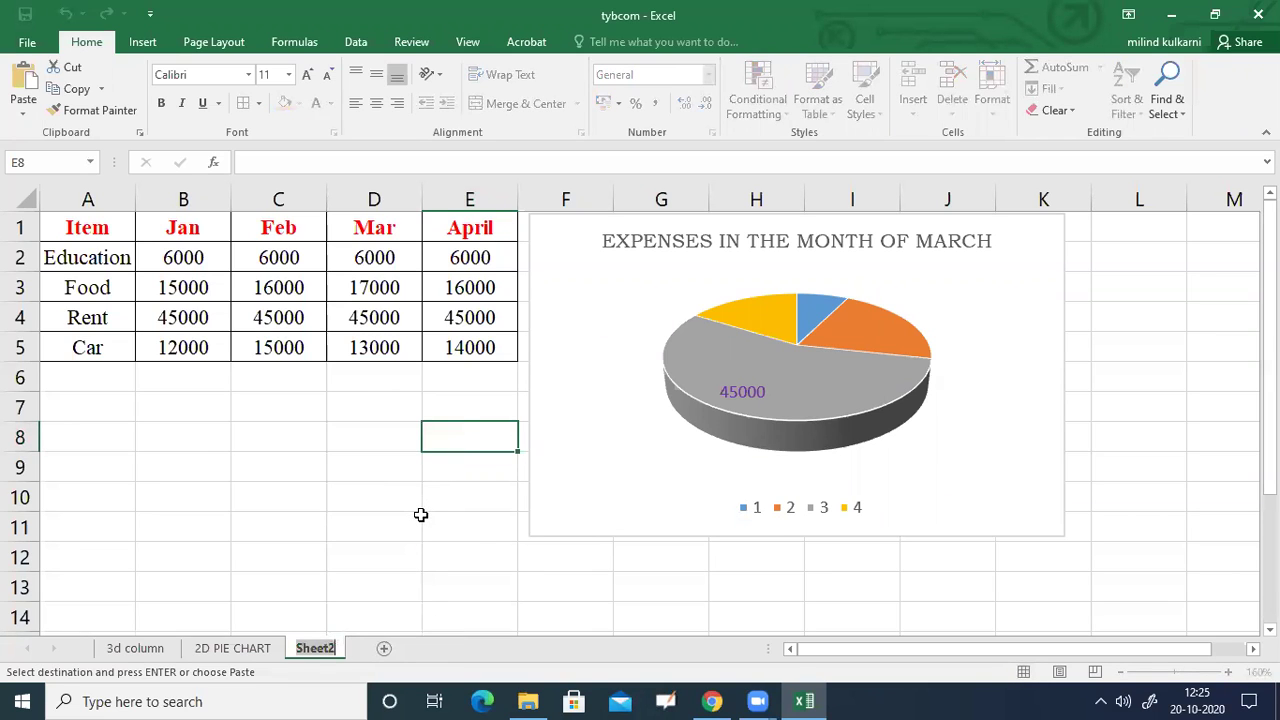
type("3D PIE")
key("Return")
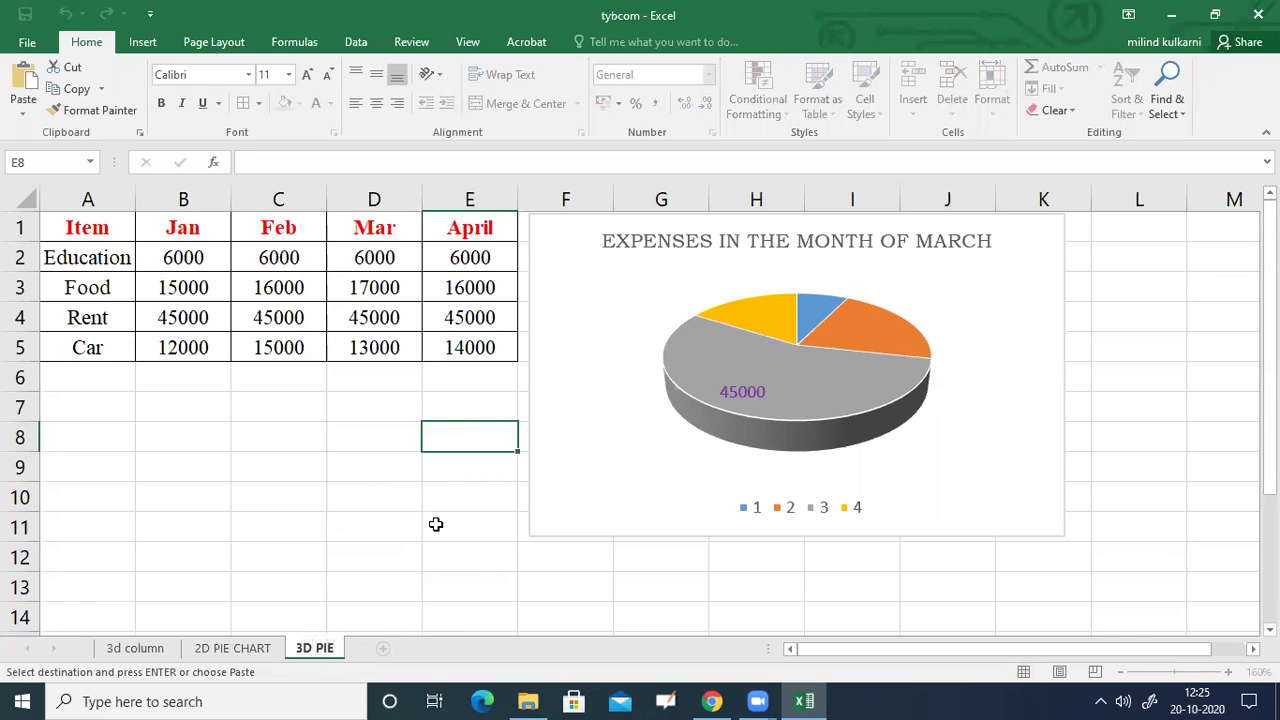
left_click(338, 535)
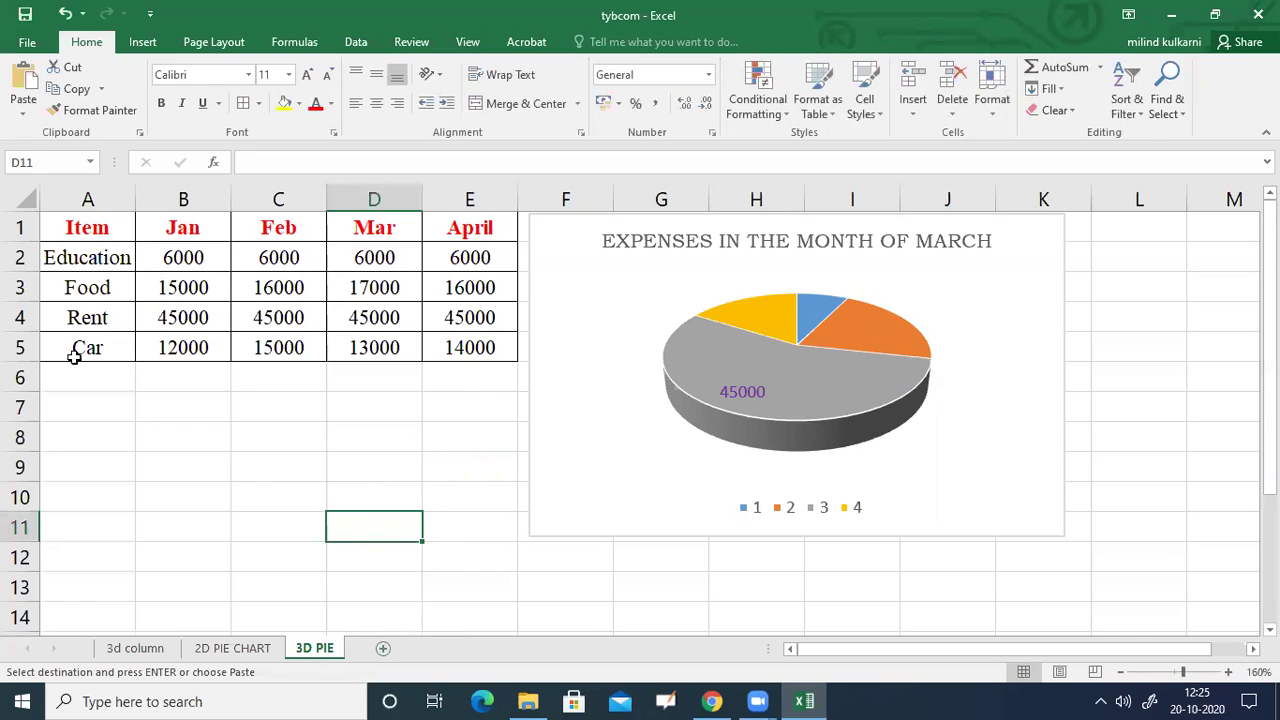
left_click(140, 415)
Copy the expense table A1:E5 from the 3D PIE worksheet into cell A1 of a new worksheet.
left_click_drag(70, 225, 458, 345)
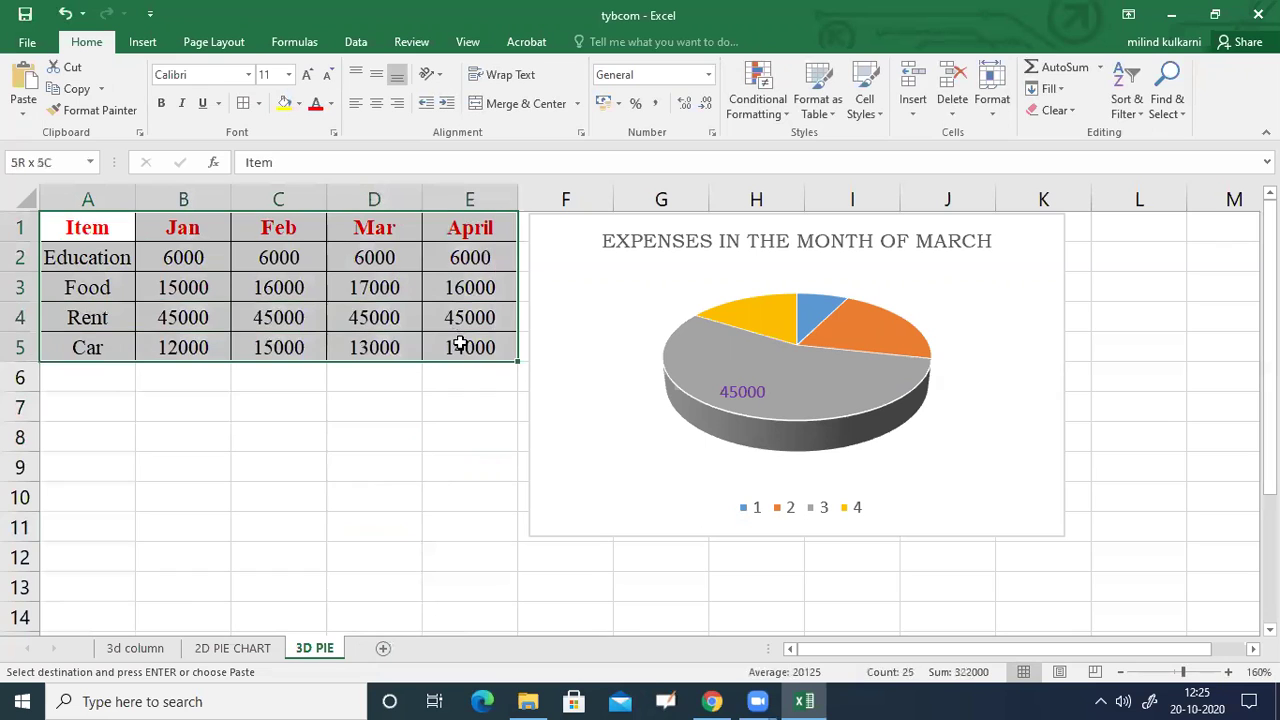
right_click(458, 343)
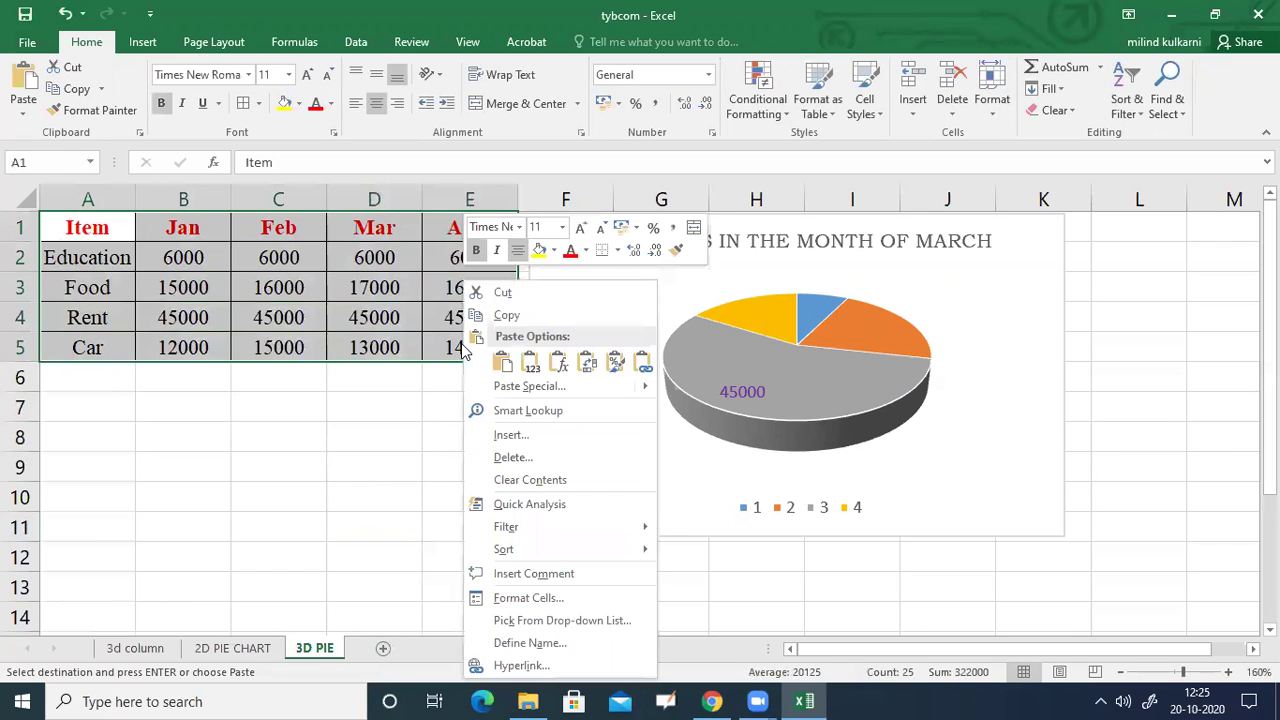
left_click(518, 322)
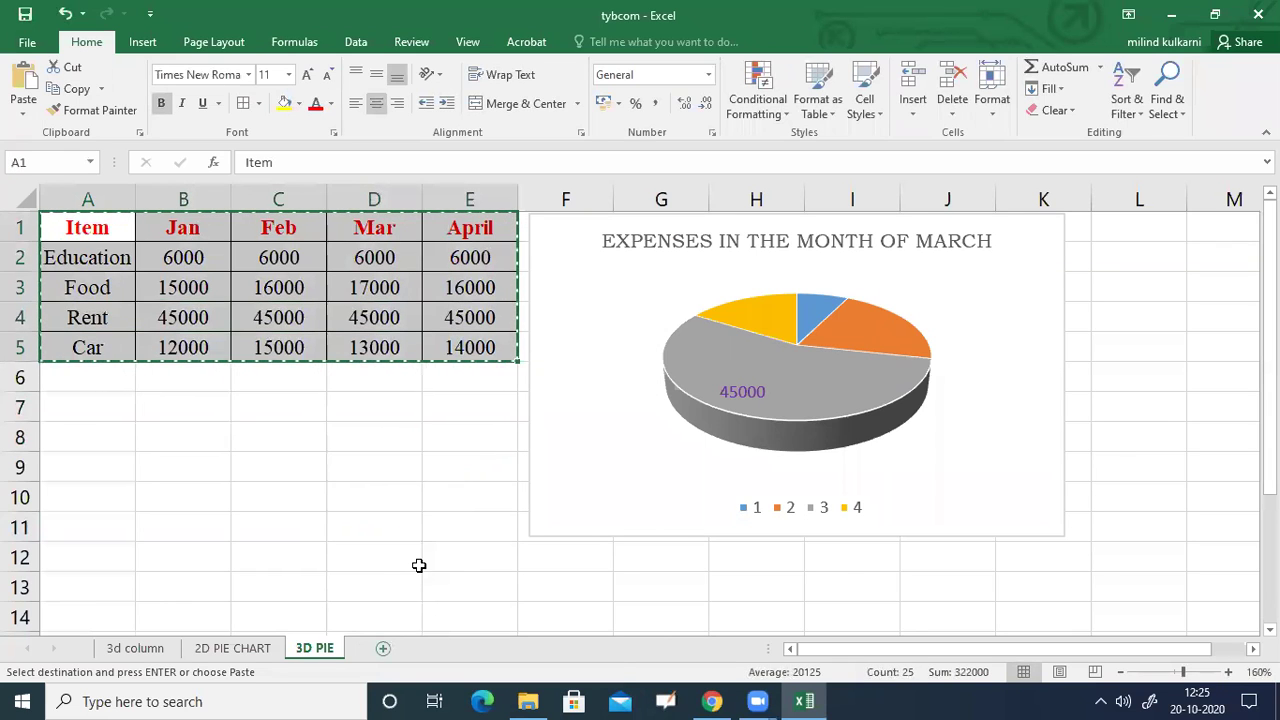
key("shift+F11")
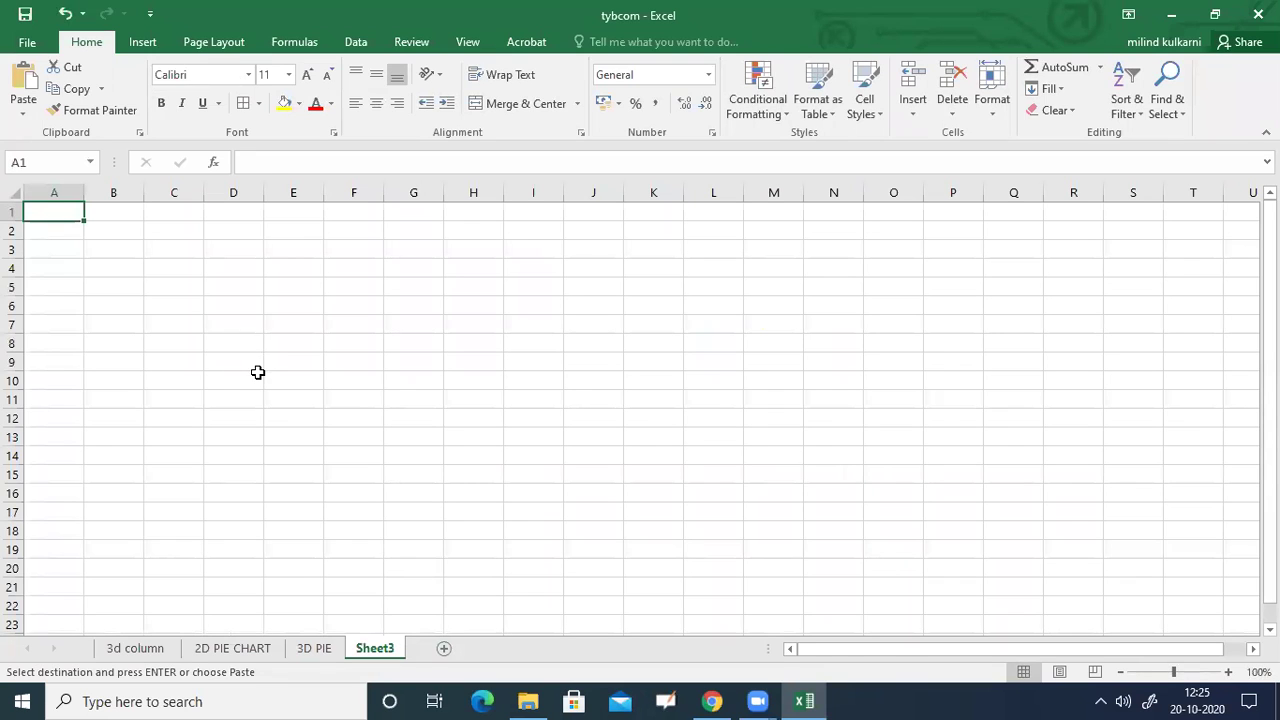
key("ctrl+v")
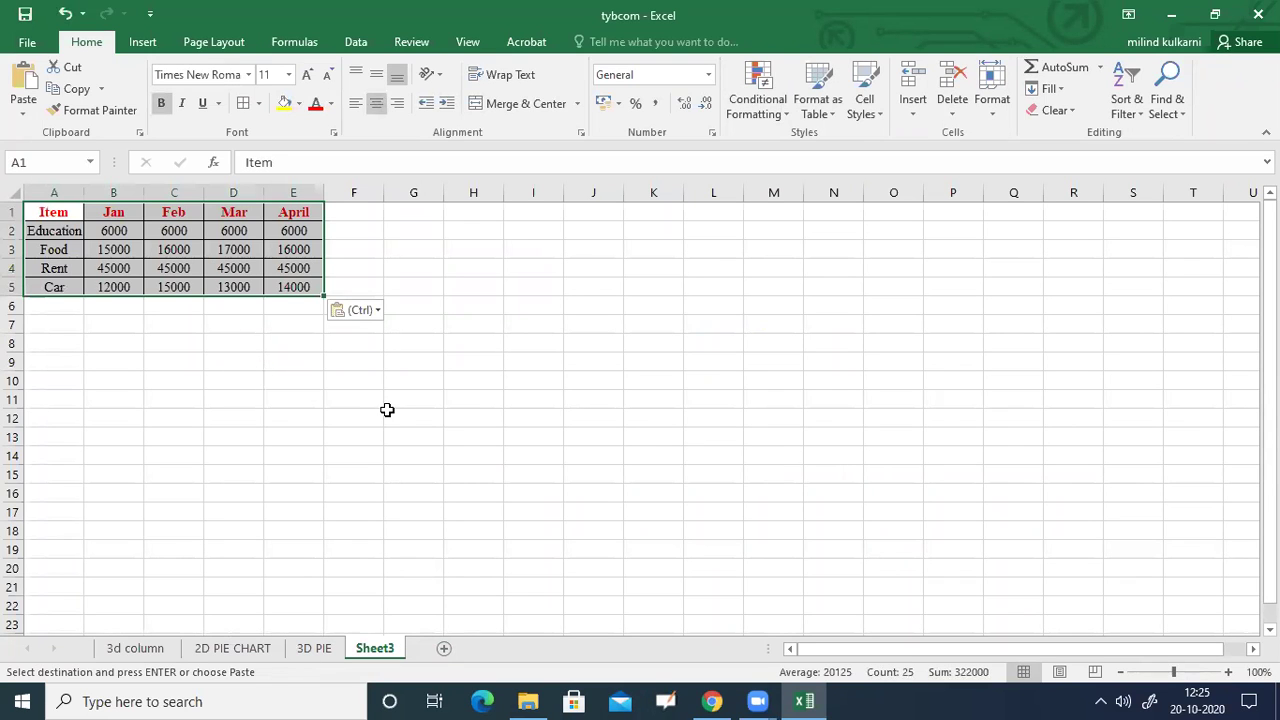
left_click(1229, 672)
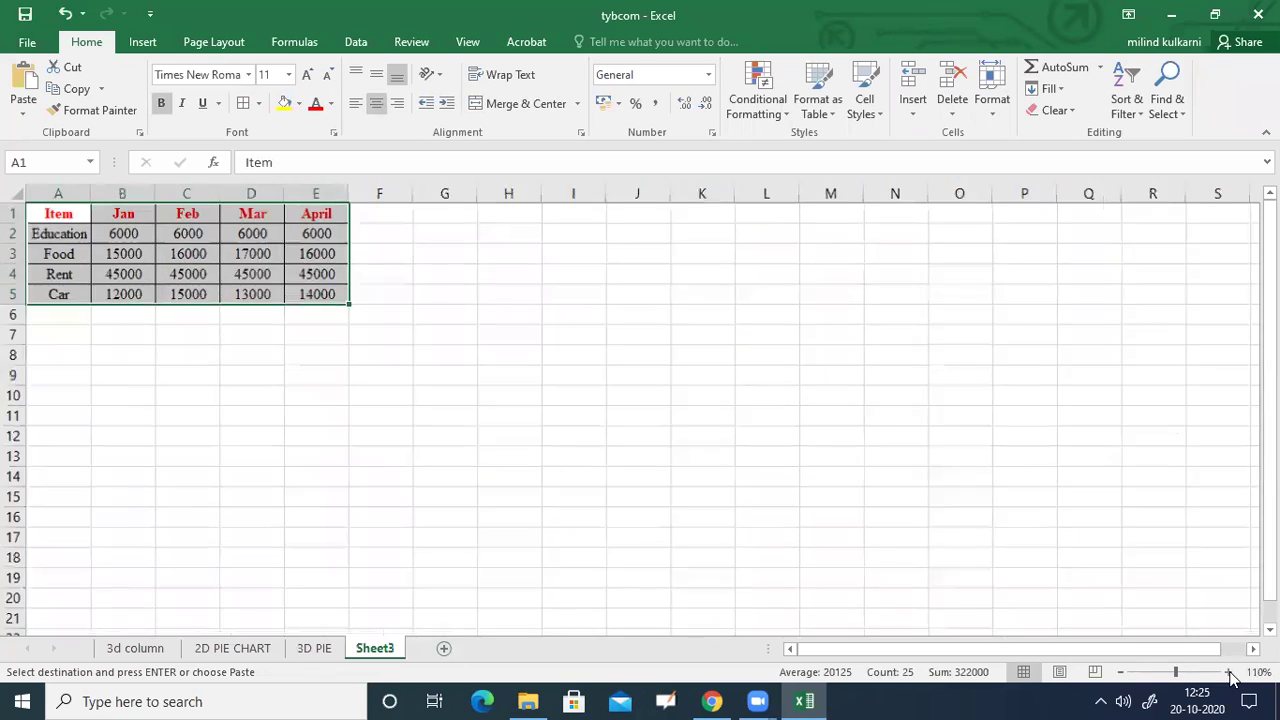
left_click(1229, 672)
left_click(1229, 672)
left_click(1229, 672)
left_click(1229, 672)
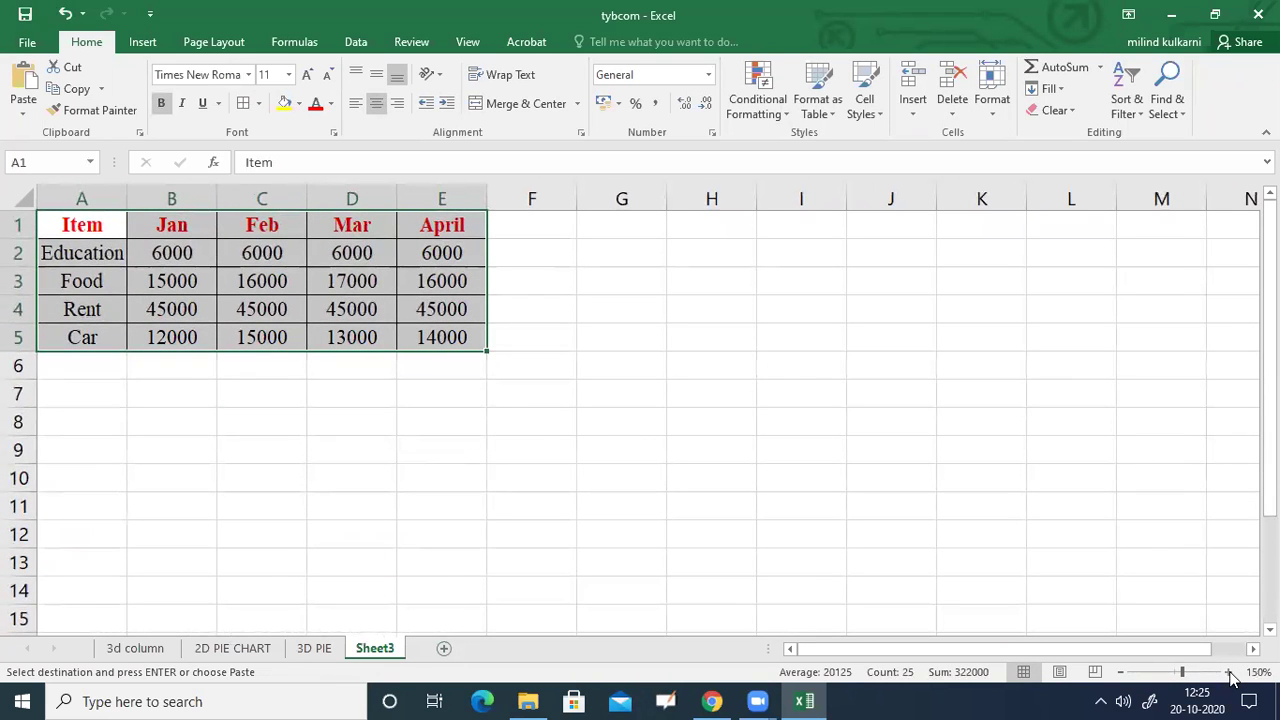
left_click(318, 446)
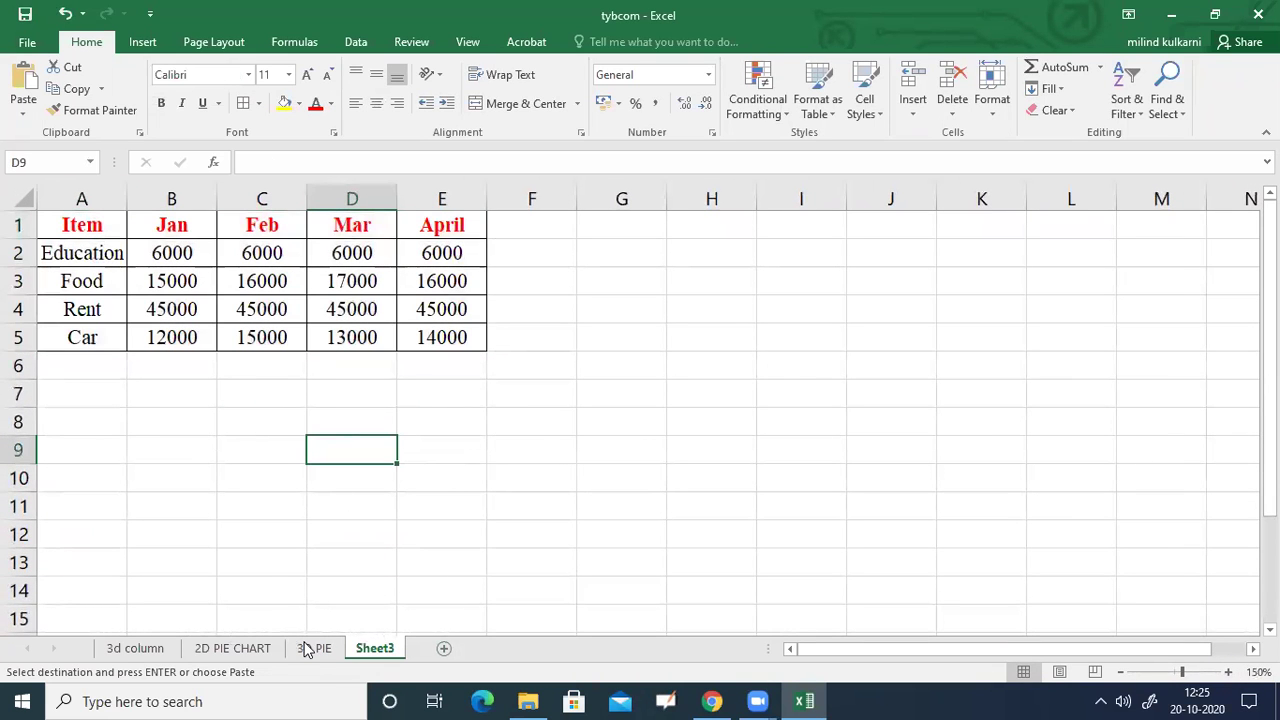
Rename the new Sheet3 worksheet as "LINE DIA".
right_click(386, 650)
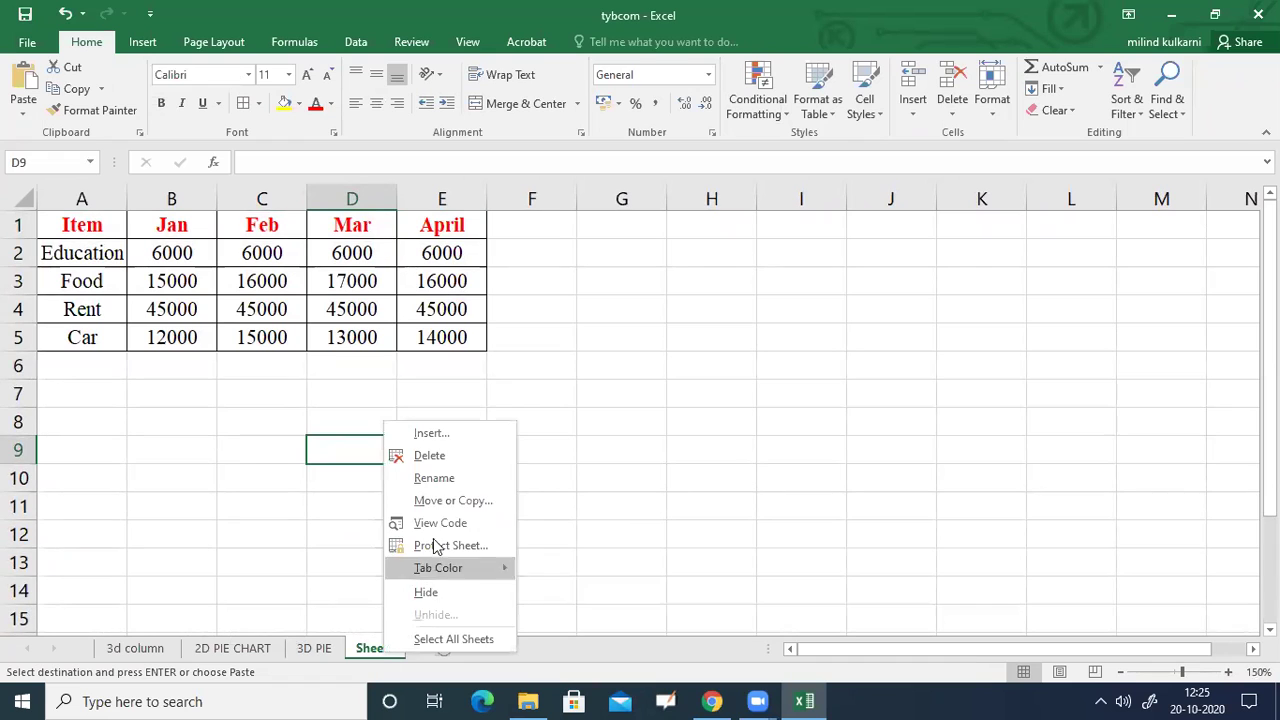
left_click(440, 480)
key("BackSpace")
type("LINE")
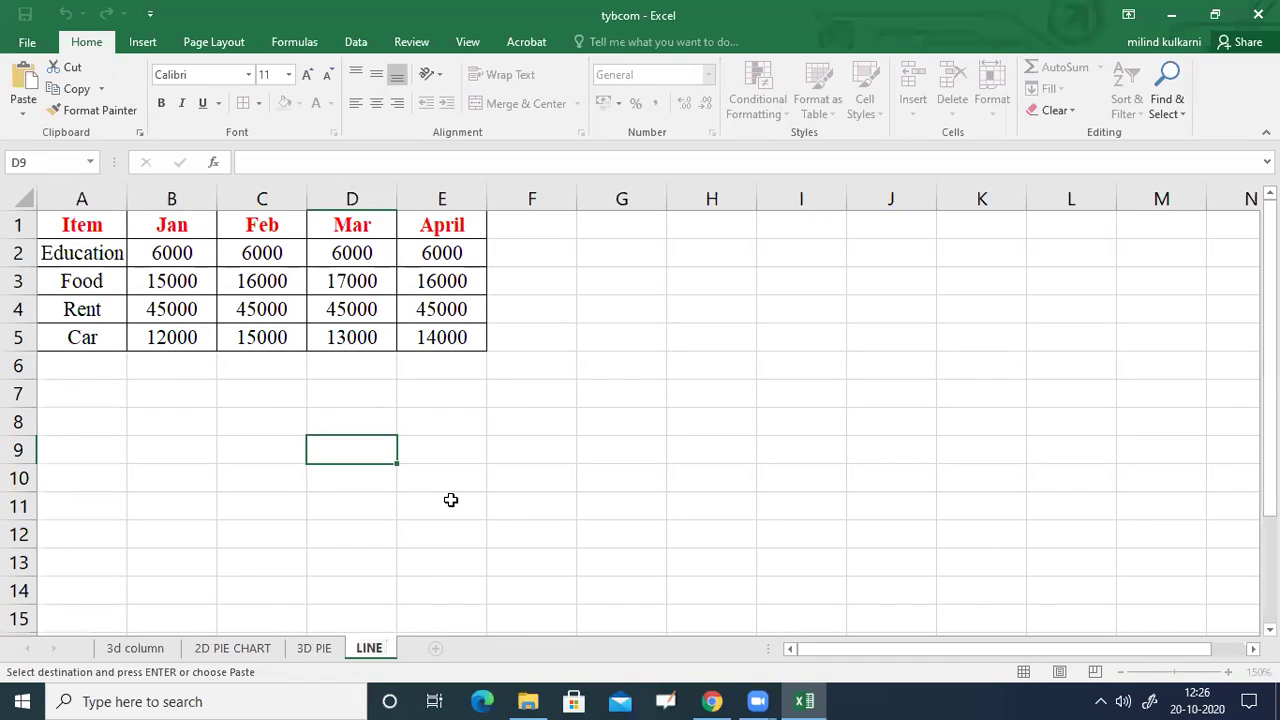
type(" DIA")
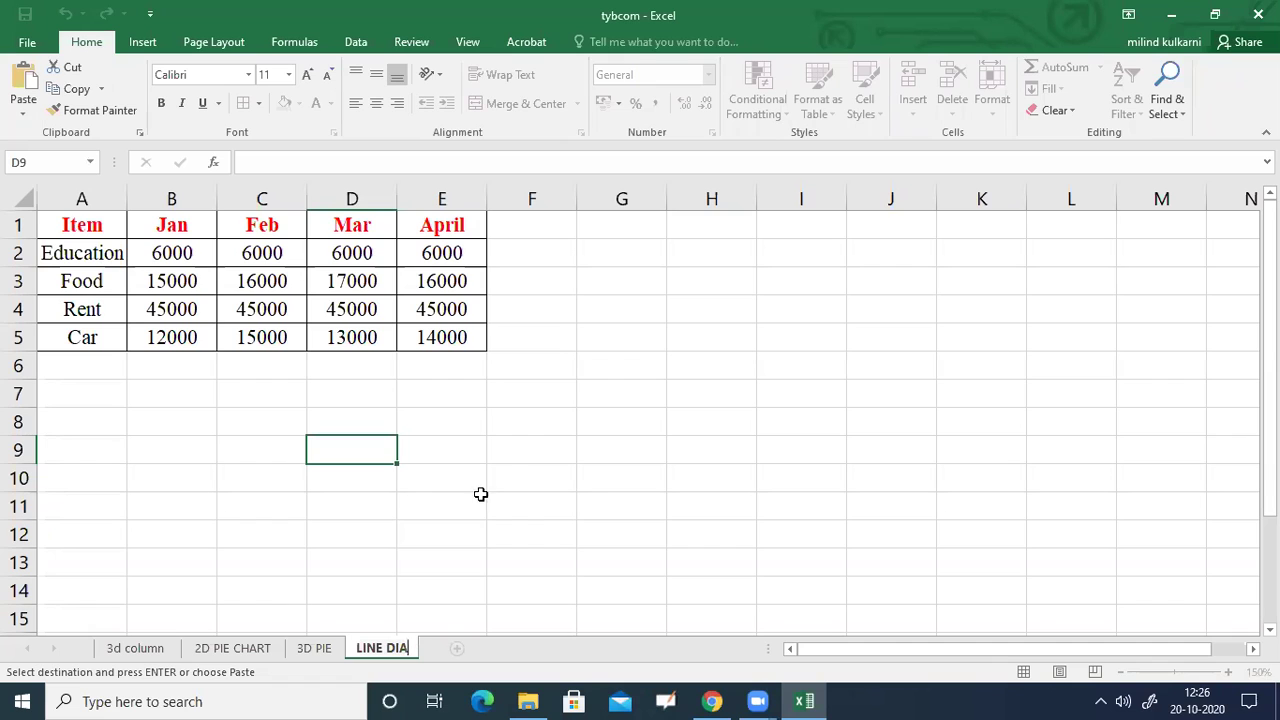
left_click(514, 480)
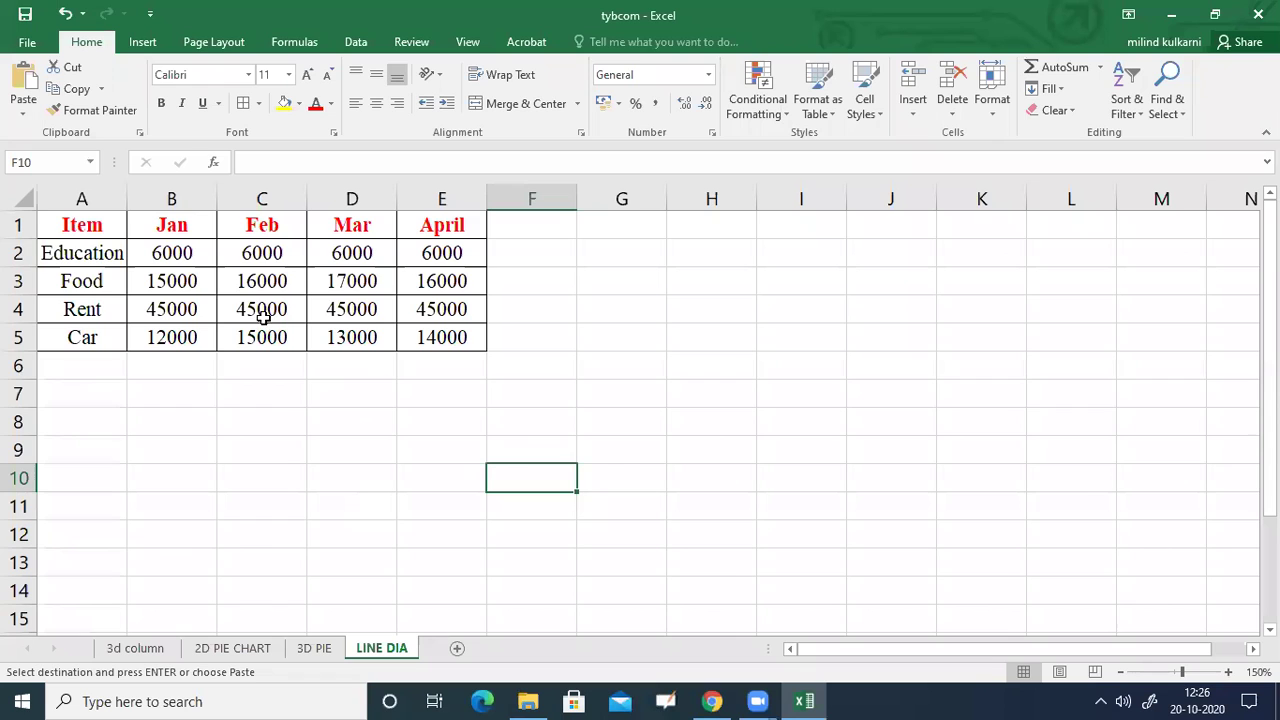
left_click_drag(286, 246, 275, 336)
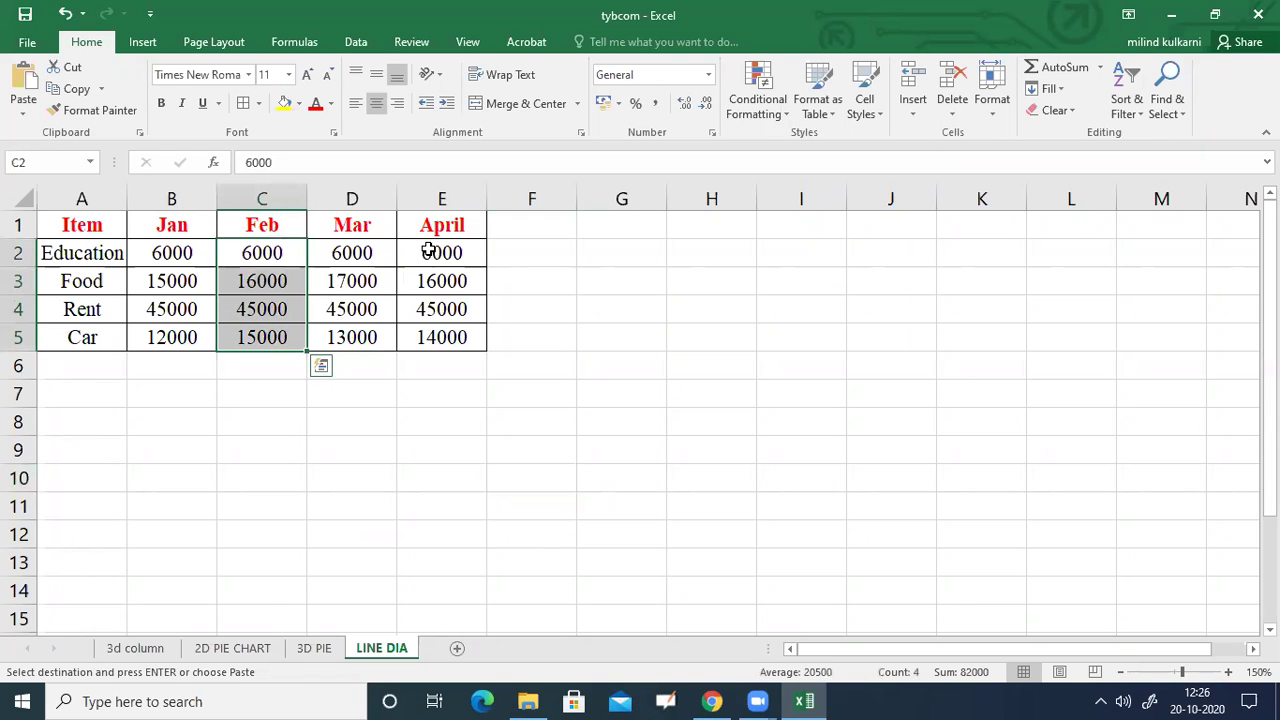
left_click_drag(423, 249, 423, 340)
left_click(346, 443)
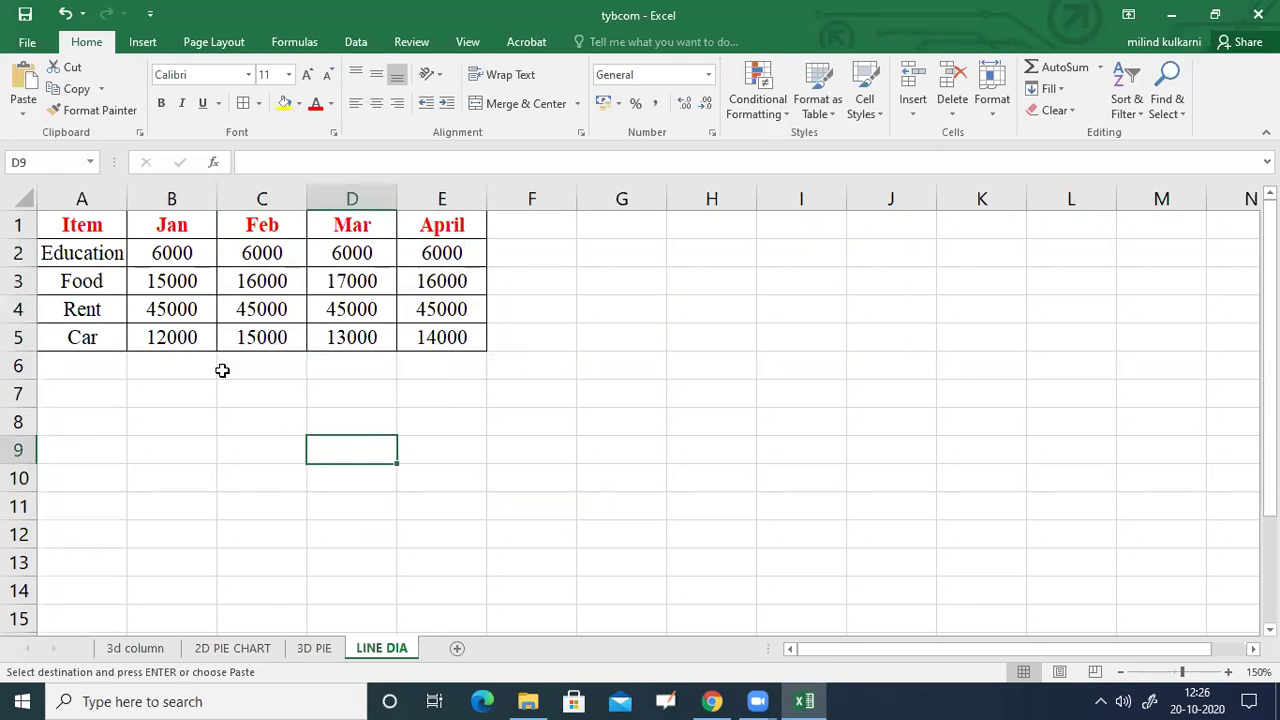
Select the February values C2:C5 together with the April values E2:E5 in the LINE DIA worksheet.
left_click_drag(286, 253, 277, 337)
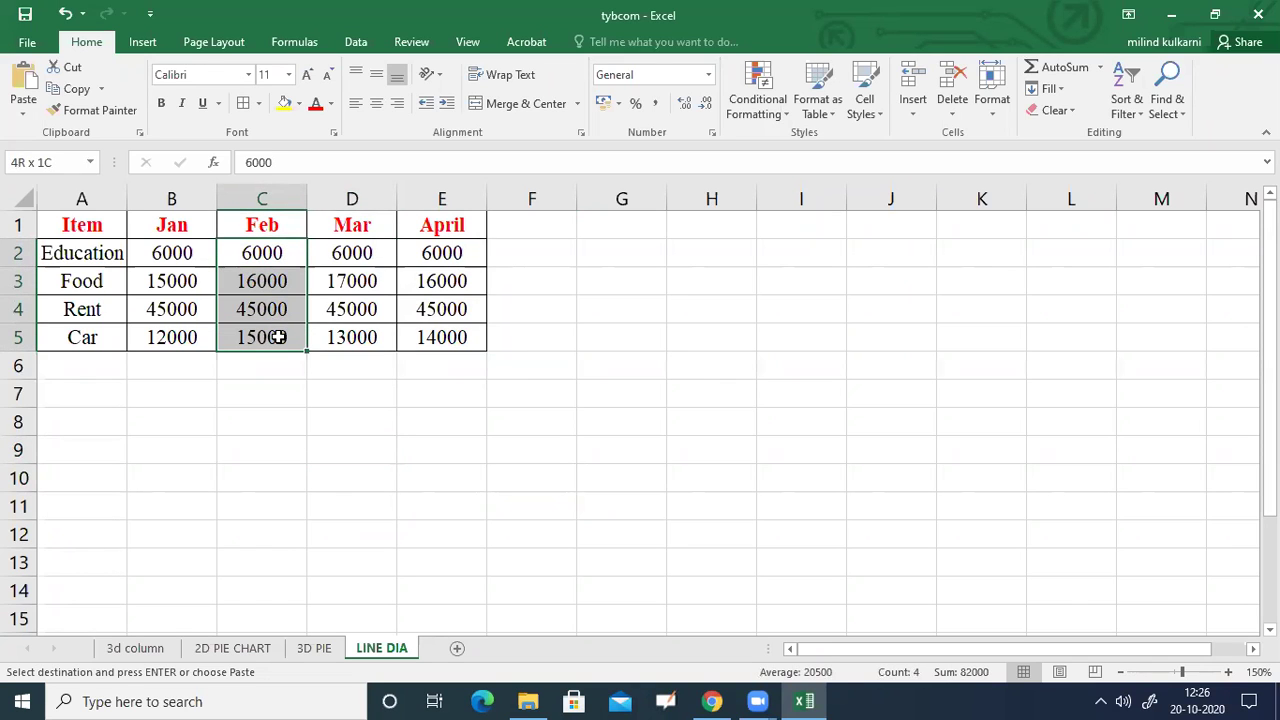
left_click(423, 252, "shift")
left_click_drag(270, 253, 280, 337)
left_click(441, 253, "ctrl")
left_click_drag(441, 253, 443, 337)
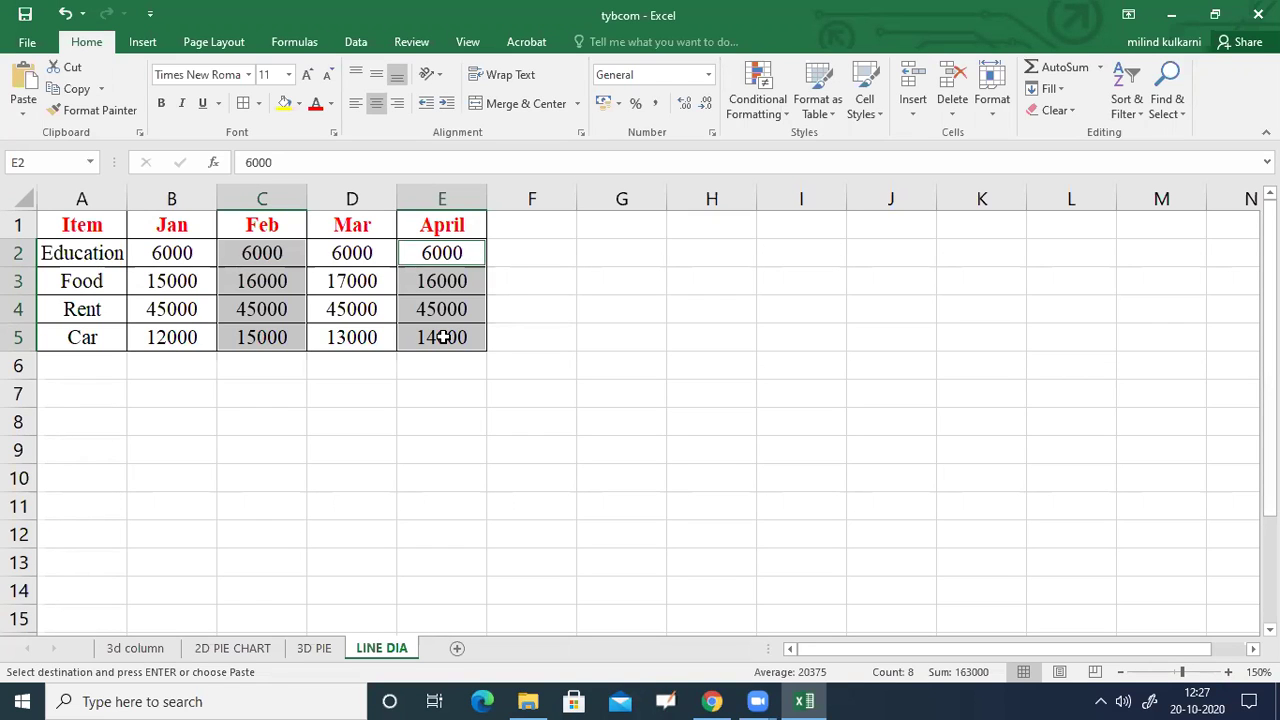
Try plotting the selected February and April values as a scatter chart and delete that chart.
left_click(145, 42)
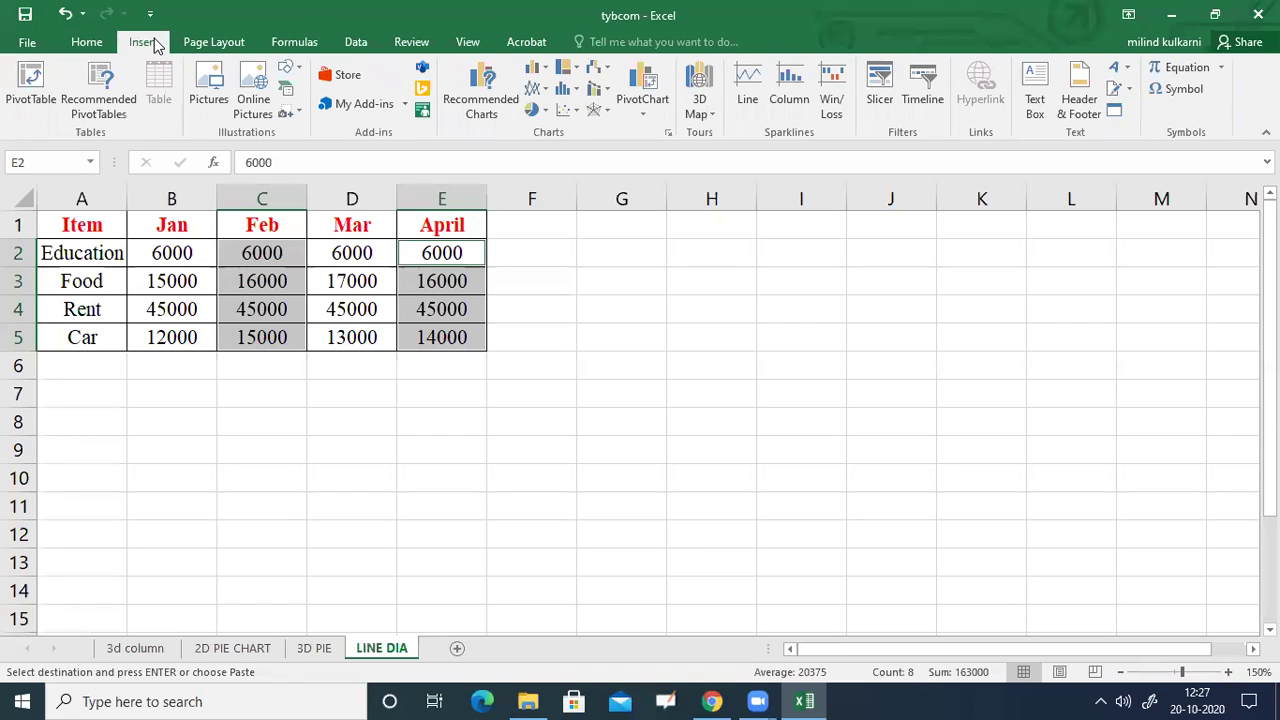
left_click(576, 116)
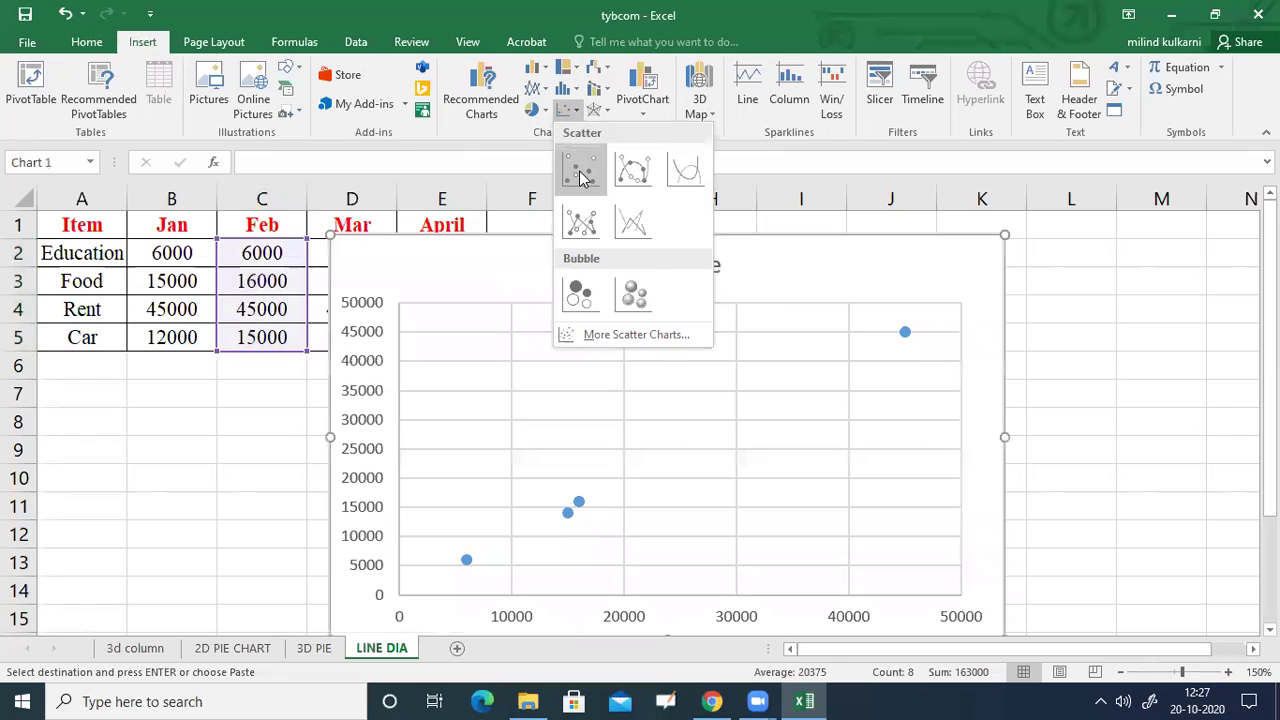
left_click(578, 175)
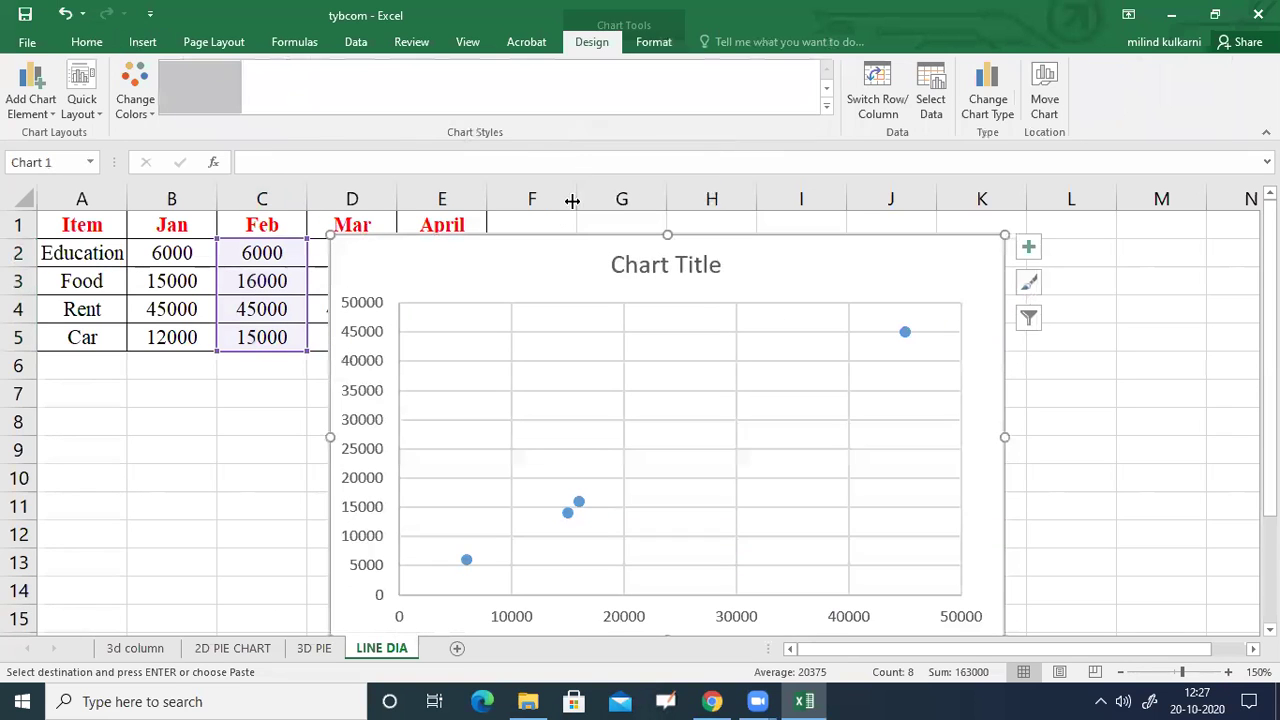
left_click_drag(402, 262, 551, 257)
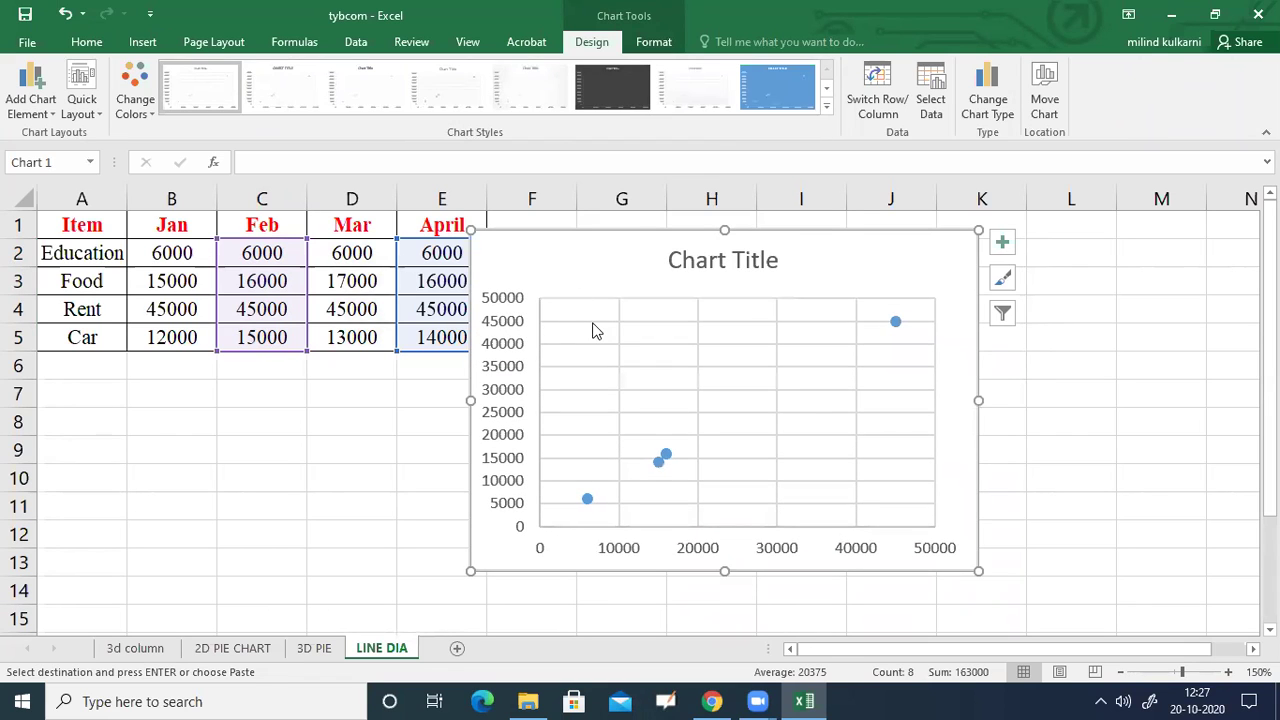
key("Delete")
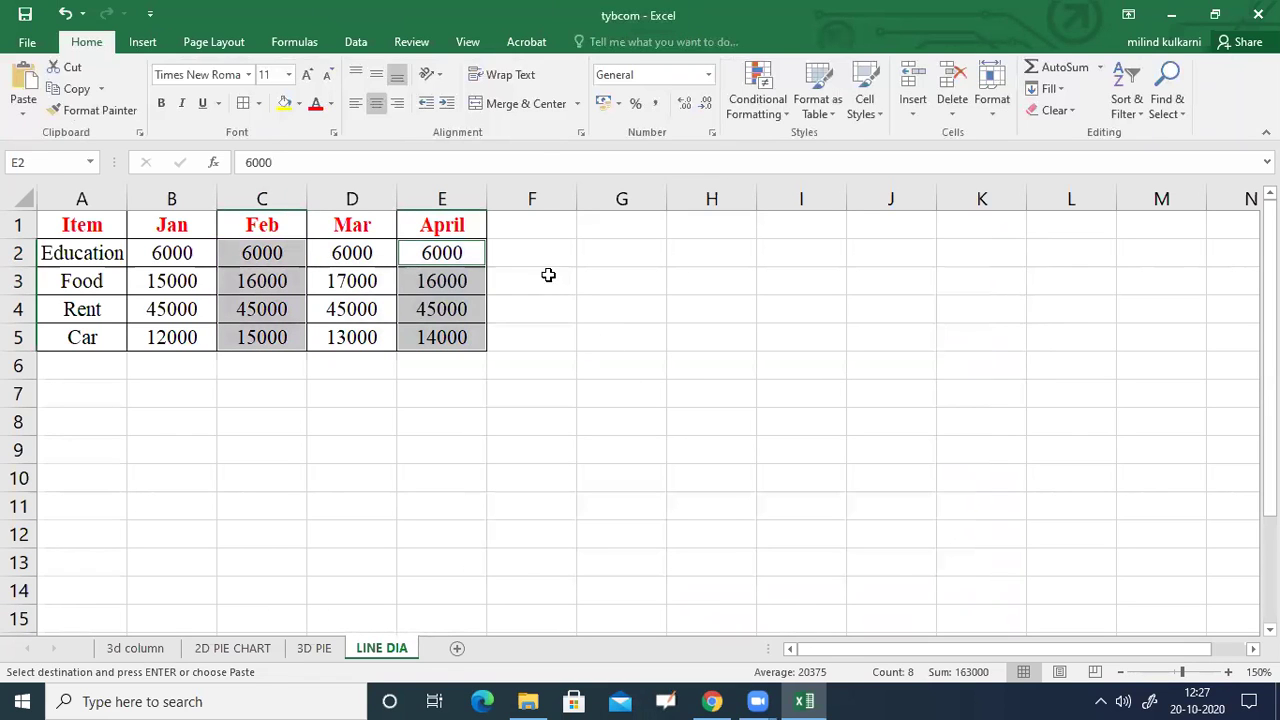
Insert a 2-D line chart with markers from the selected February and April values and place it beside the table.
left_click(163, 44)
left_click(544, 92)
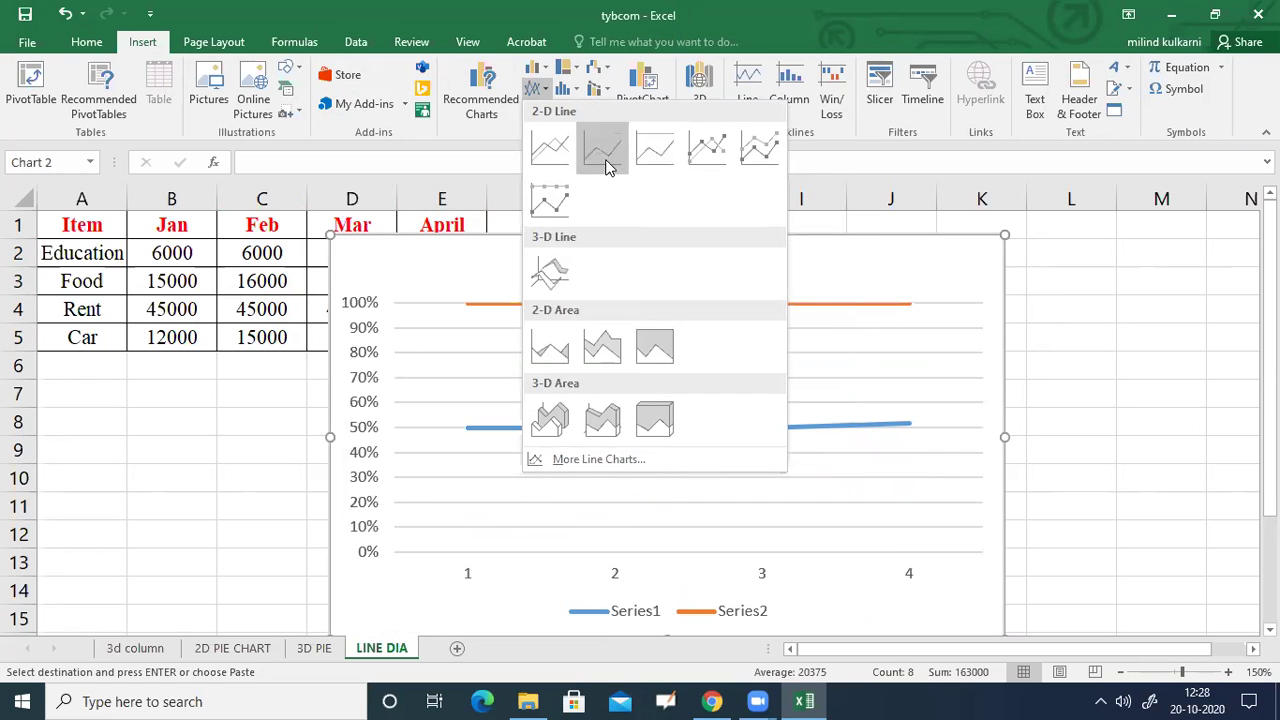
left_click(540, 91)
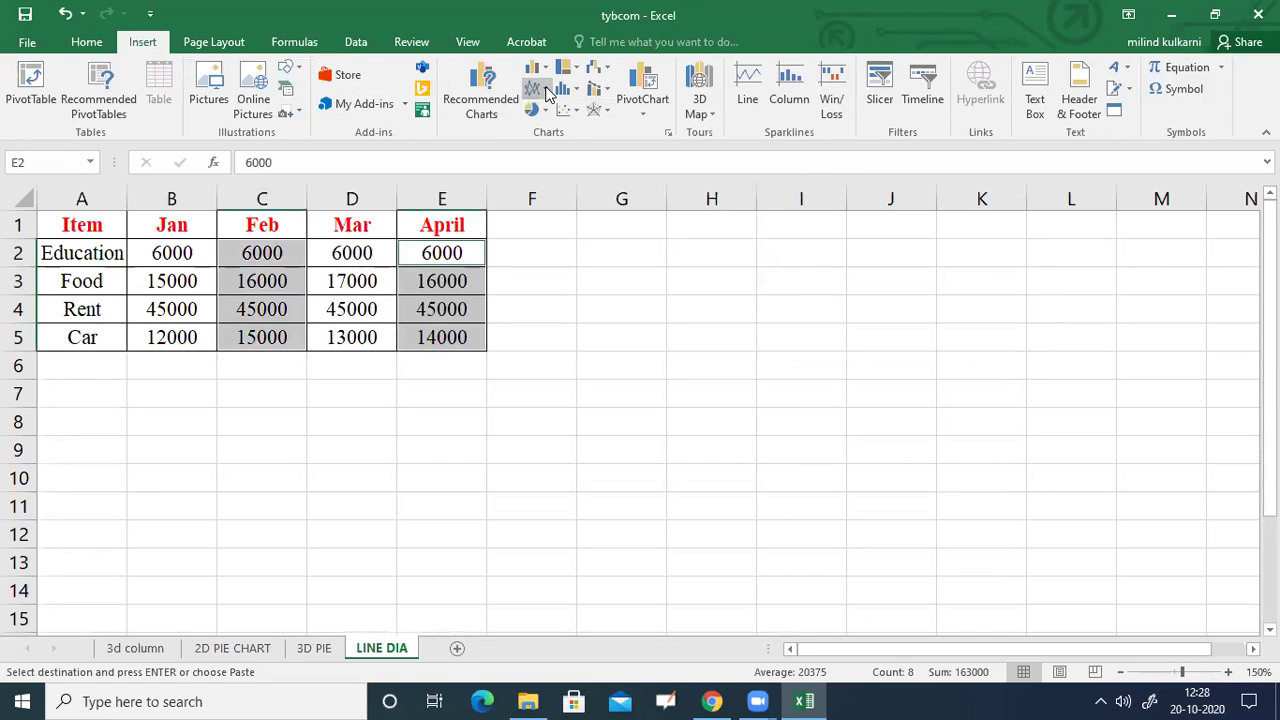
left_click(545, 92)
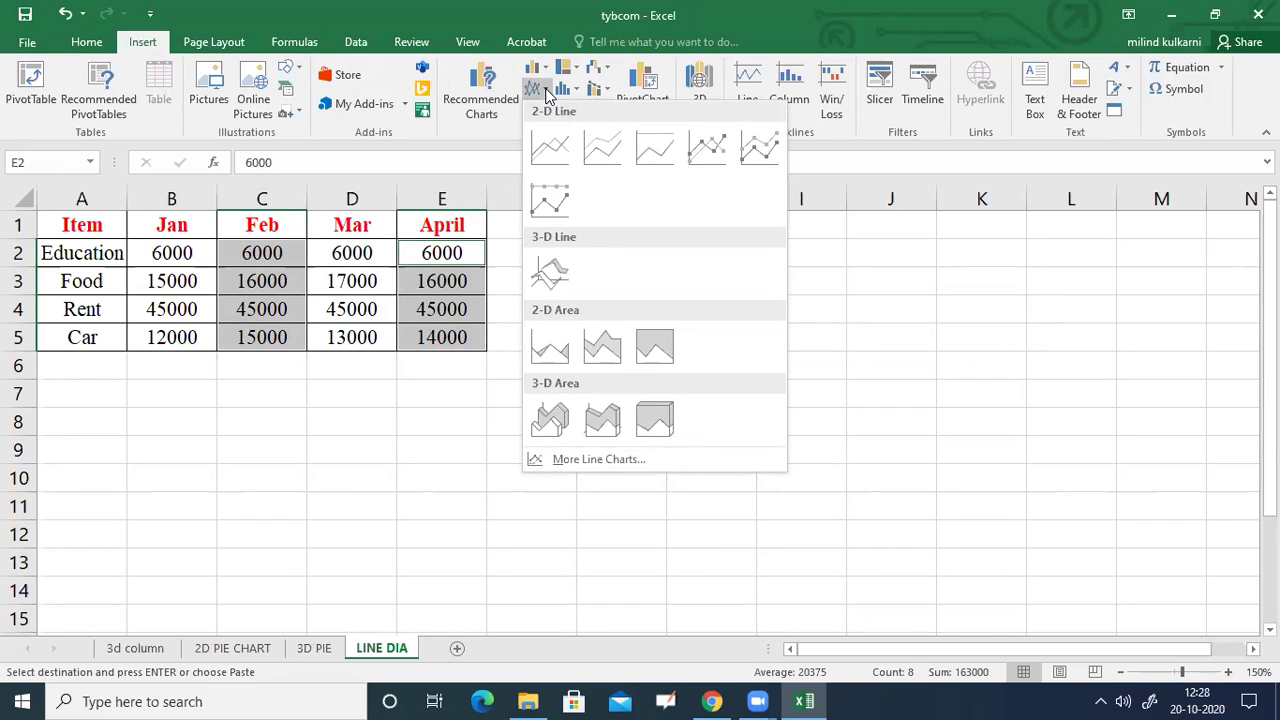
left_click(708, 150)
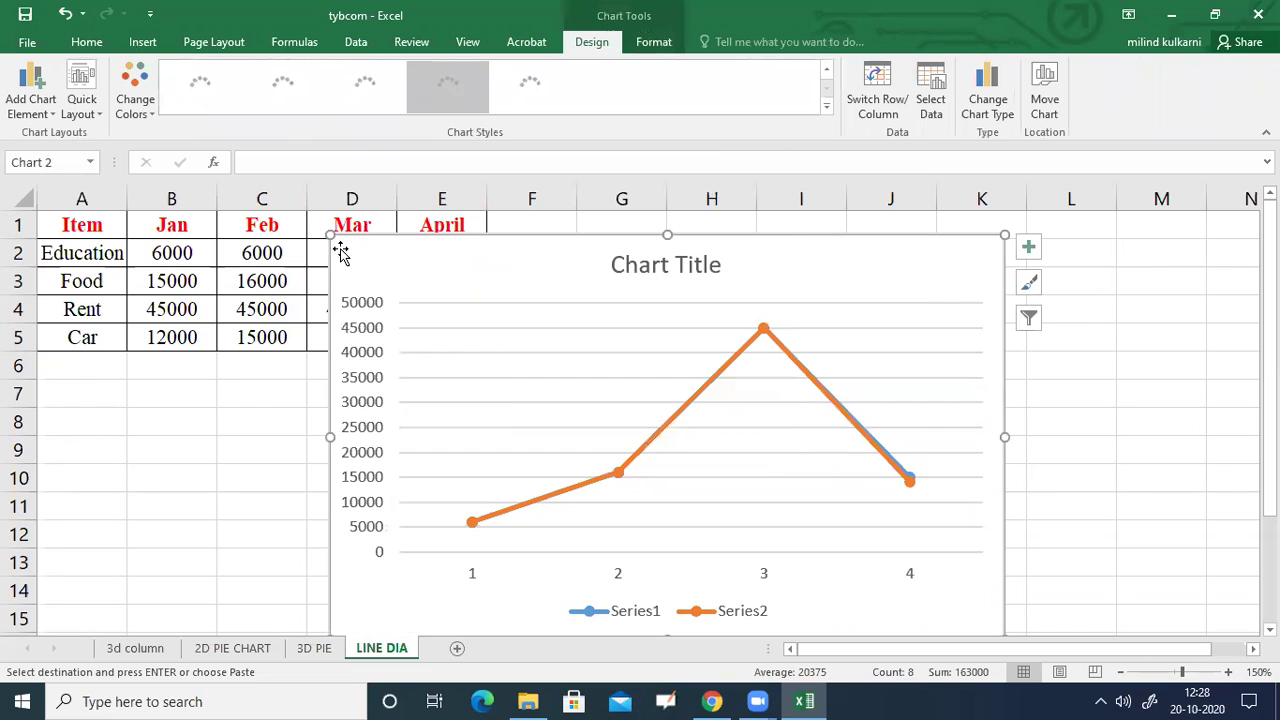
left_click_drag(340, 252, 563, 260)
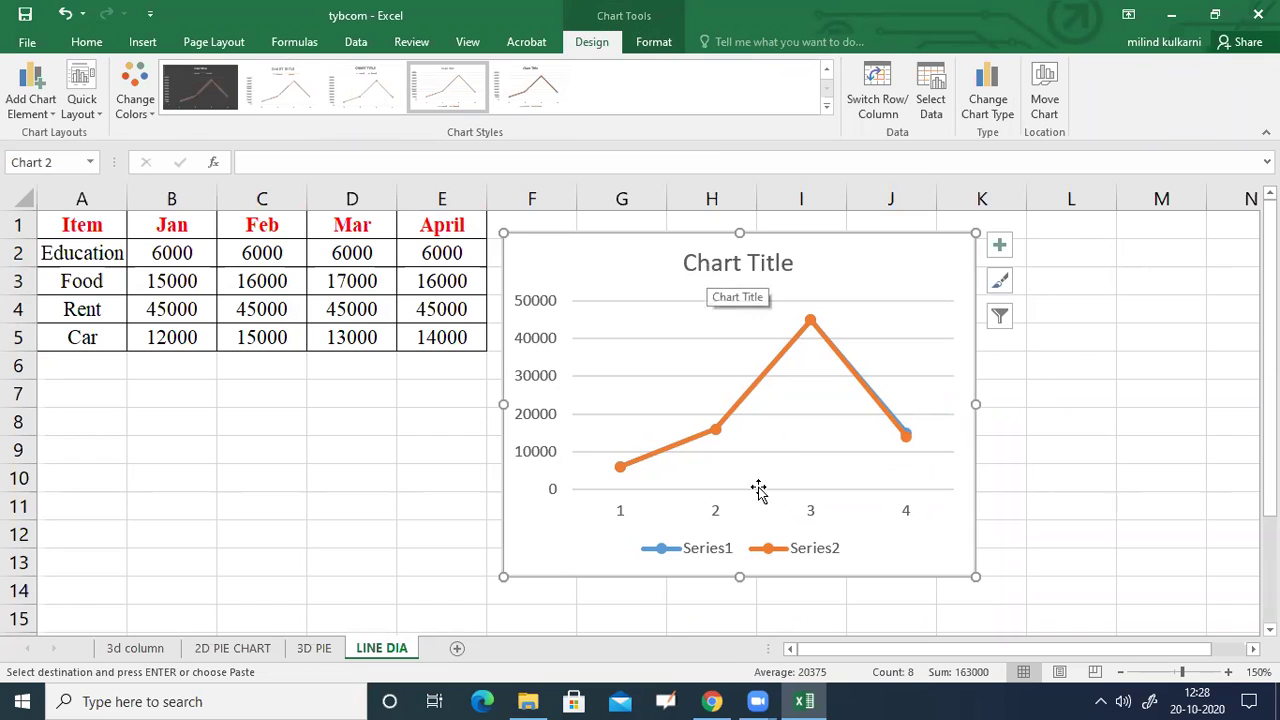
Move the line chart up level with row 1 beside the expense table.
left_click(705, 265)
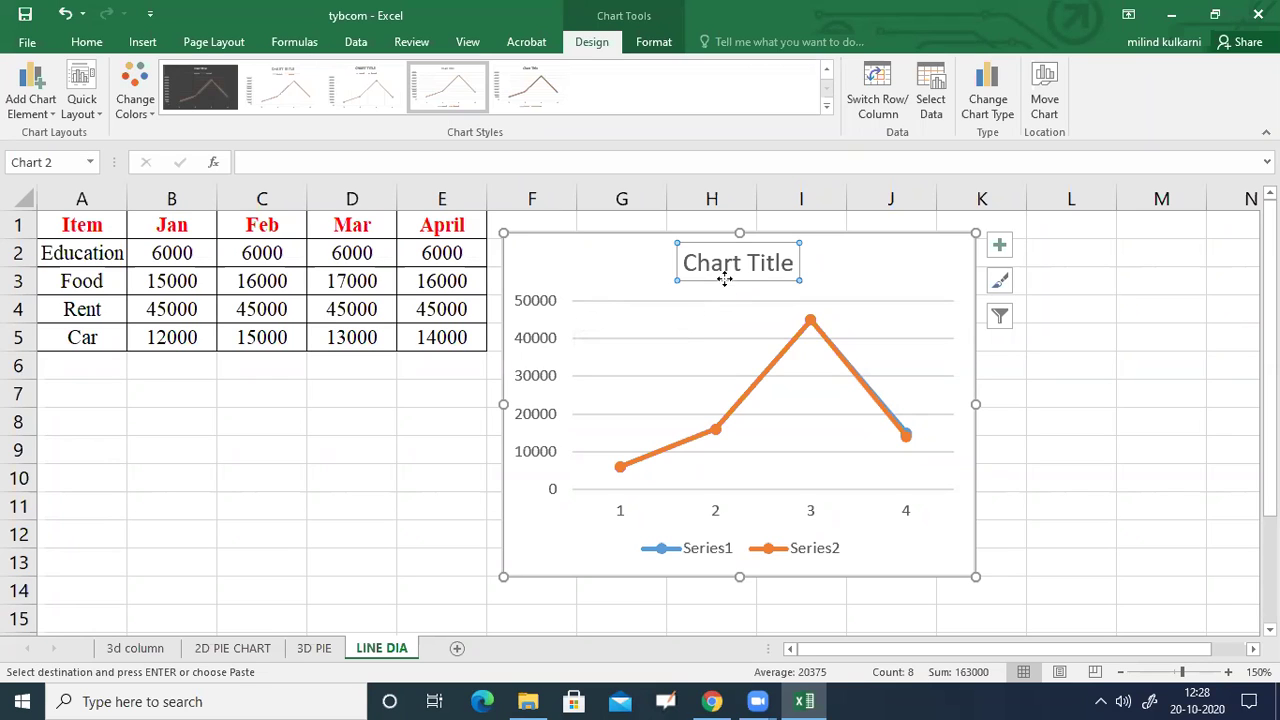
left_click(1079, 451)
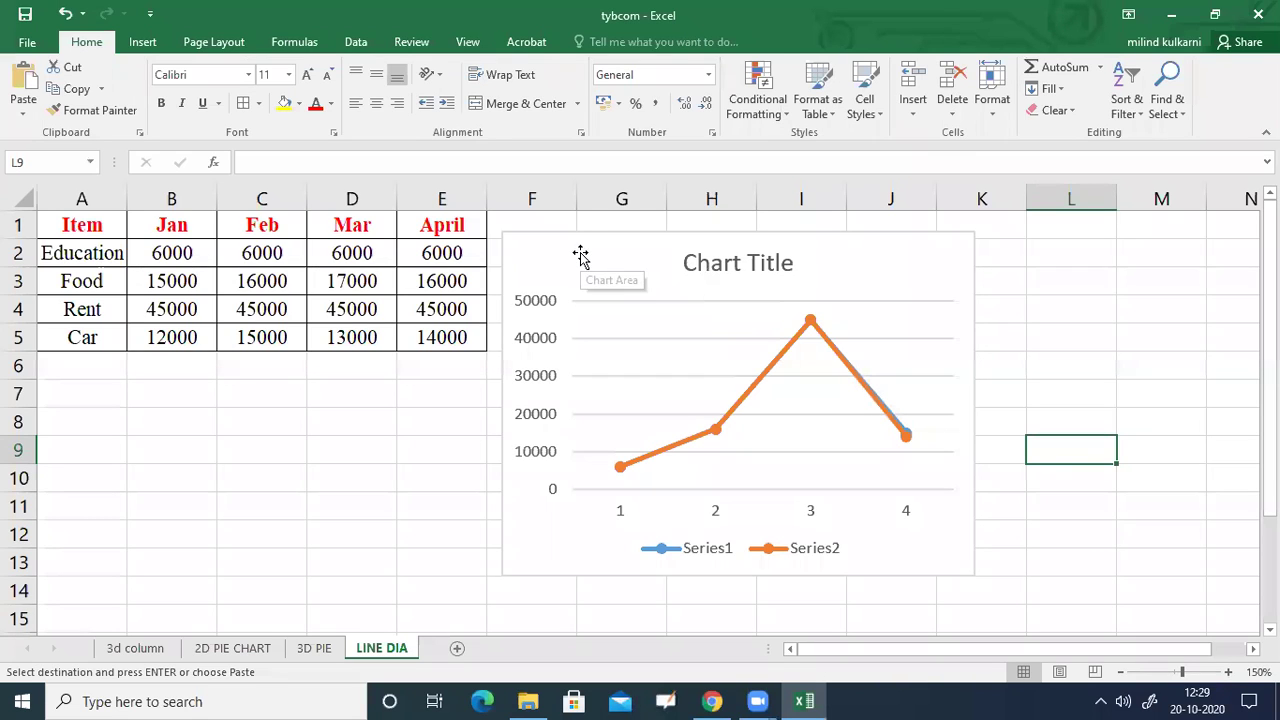
left_click_drag(580, 243, 580, 217)
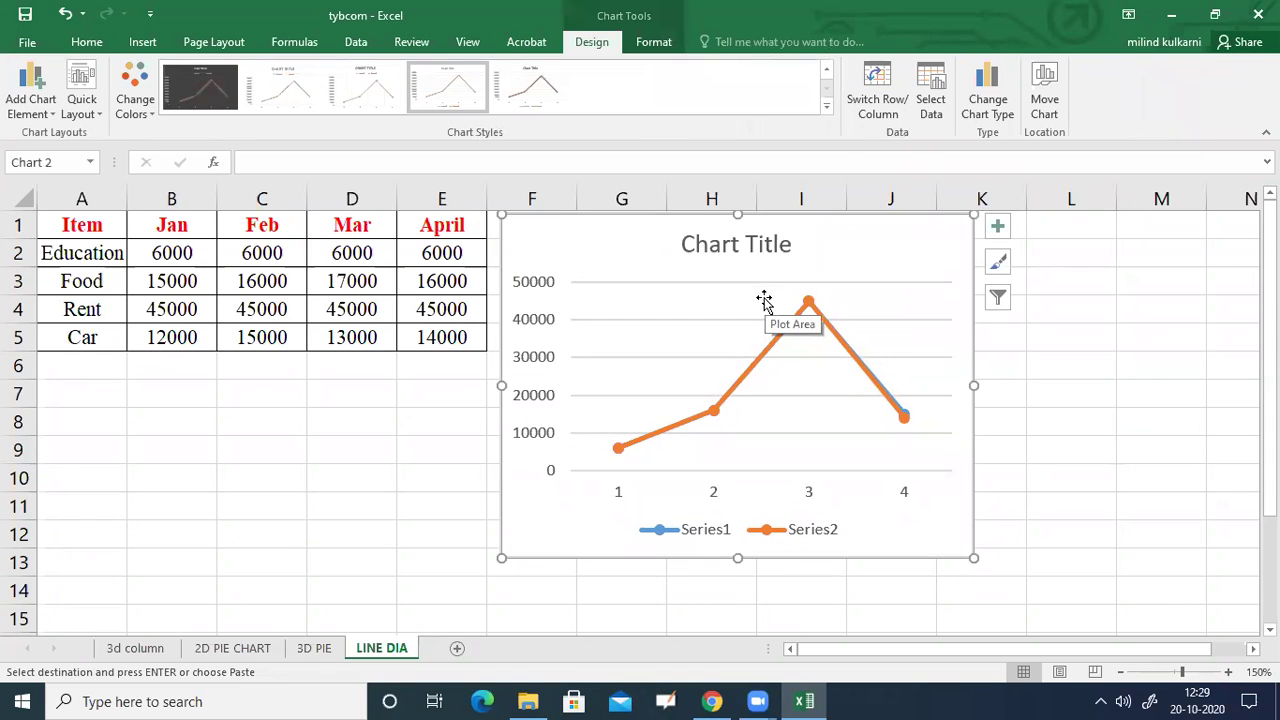
Add data labels to the April series of the line chart and deselect the chart.
right_click(712, 416)
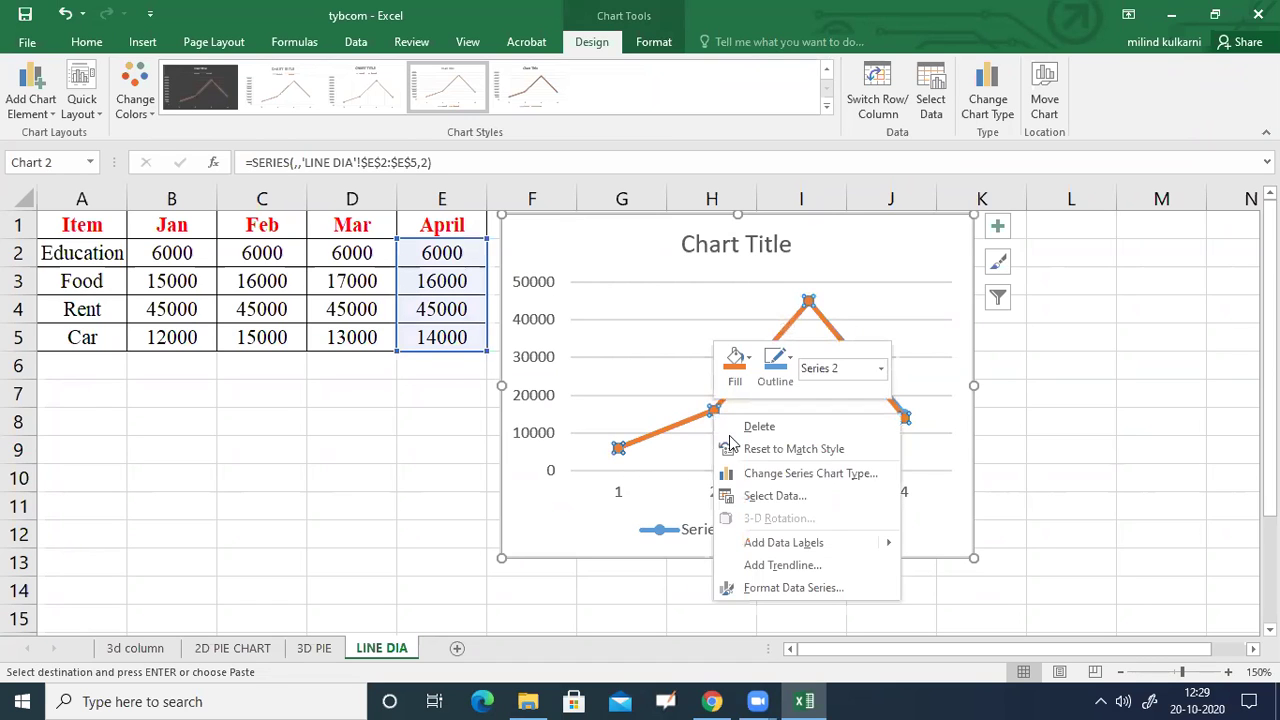
mouse_move(846, 546)
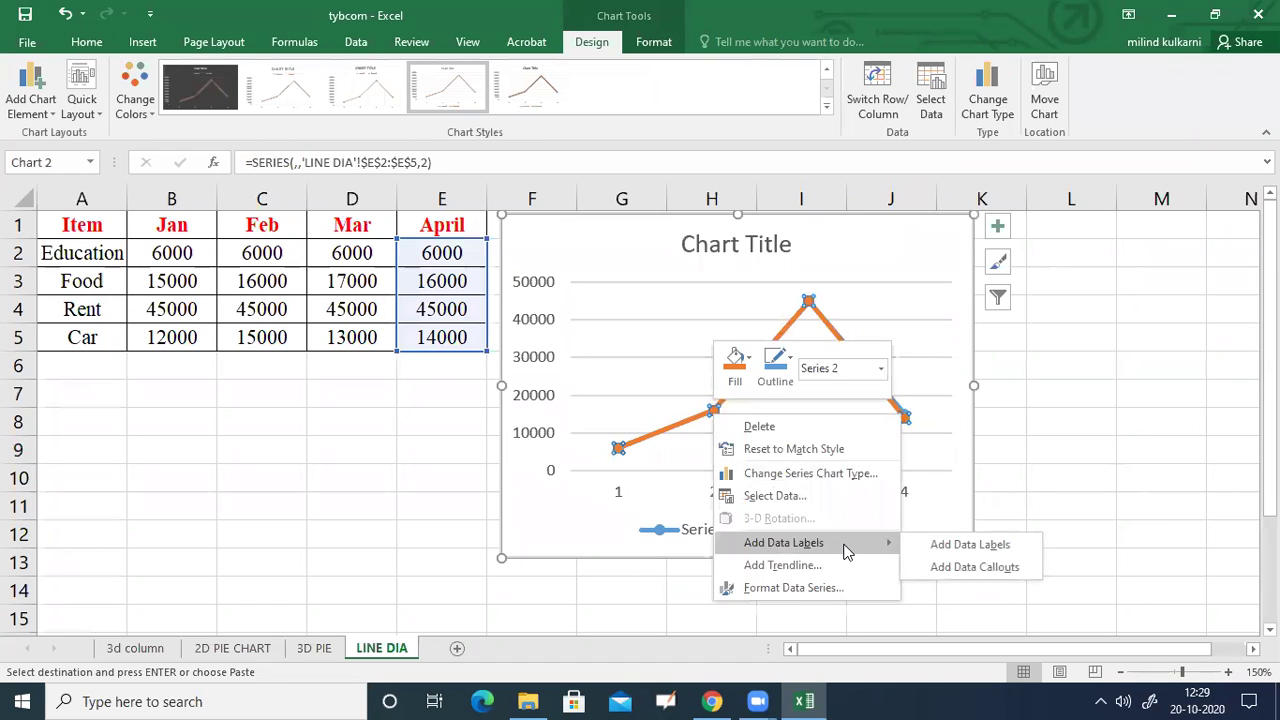
left_click(940, 548)
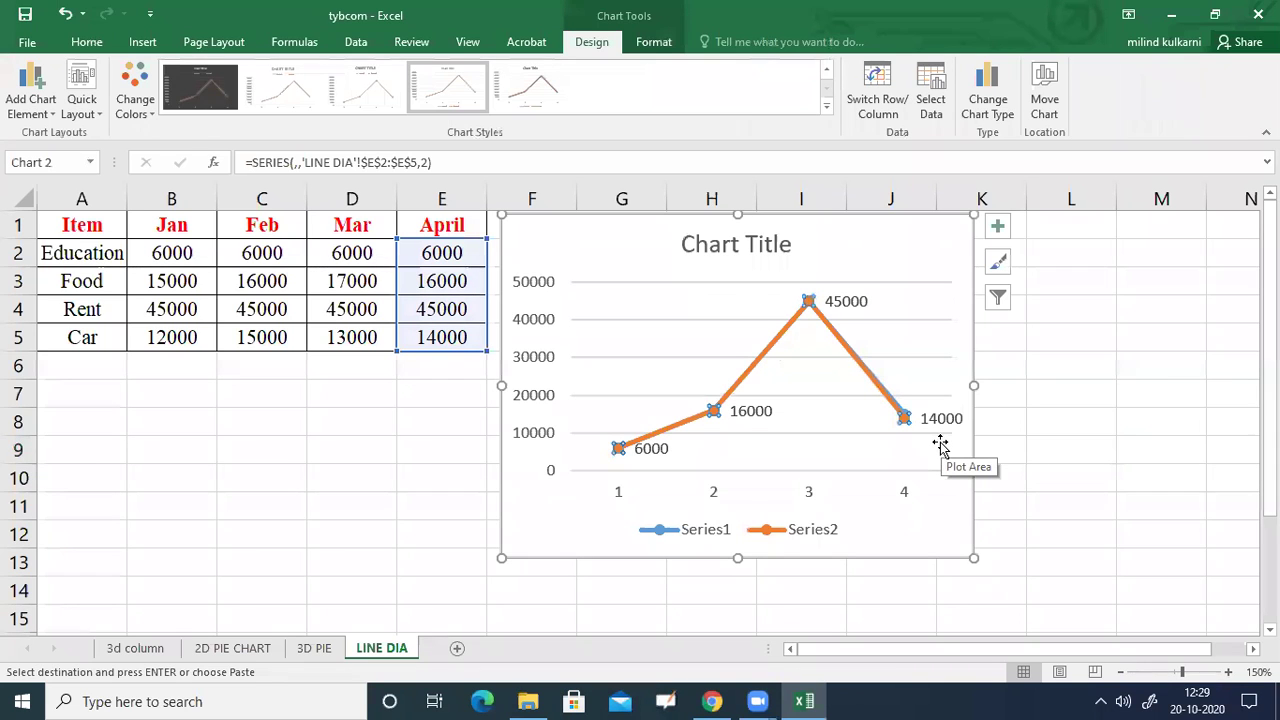
left_click(405, 487)
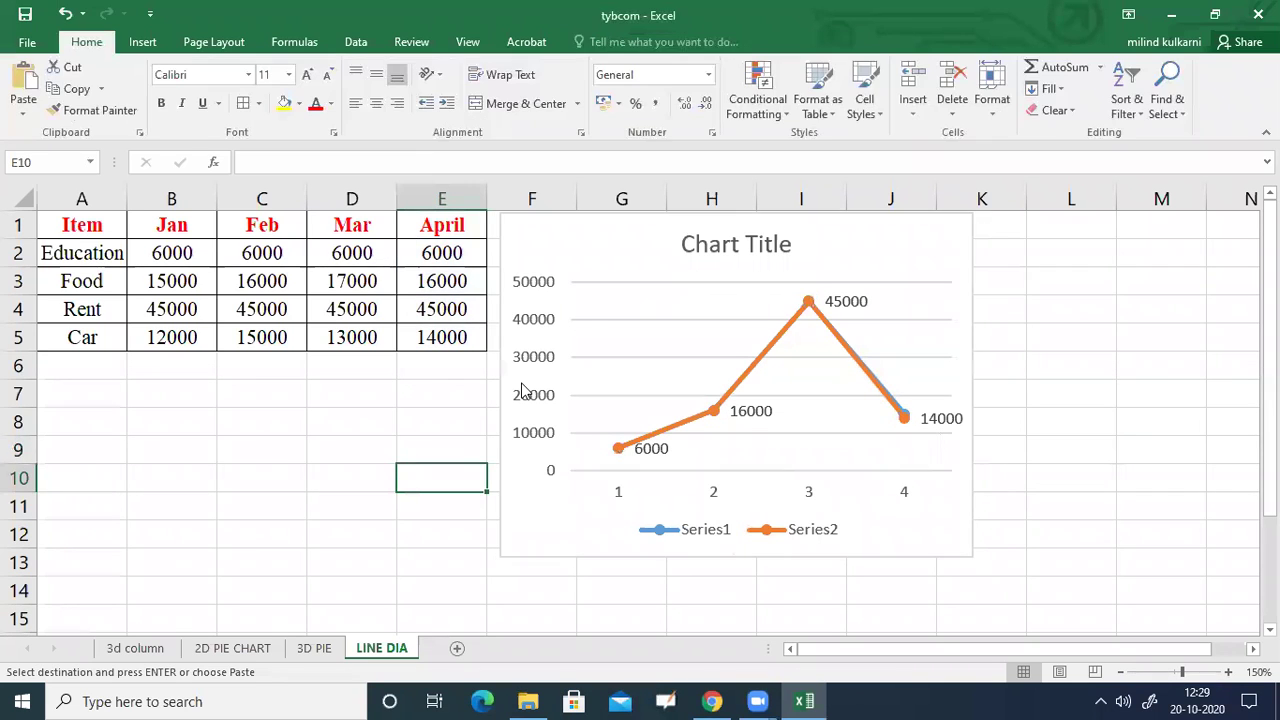
left_click(551, 243)
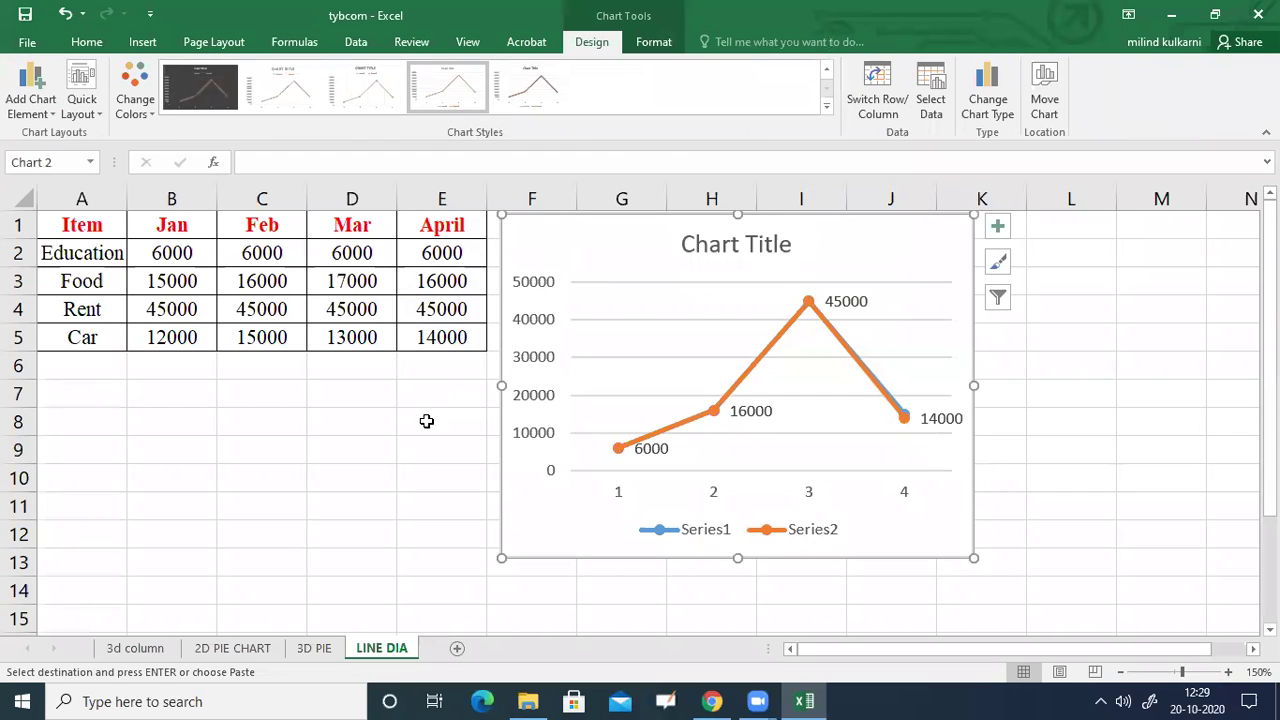
left_click(688, 423)
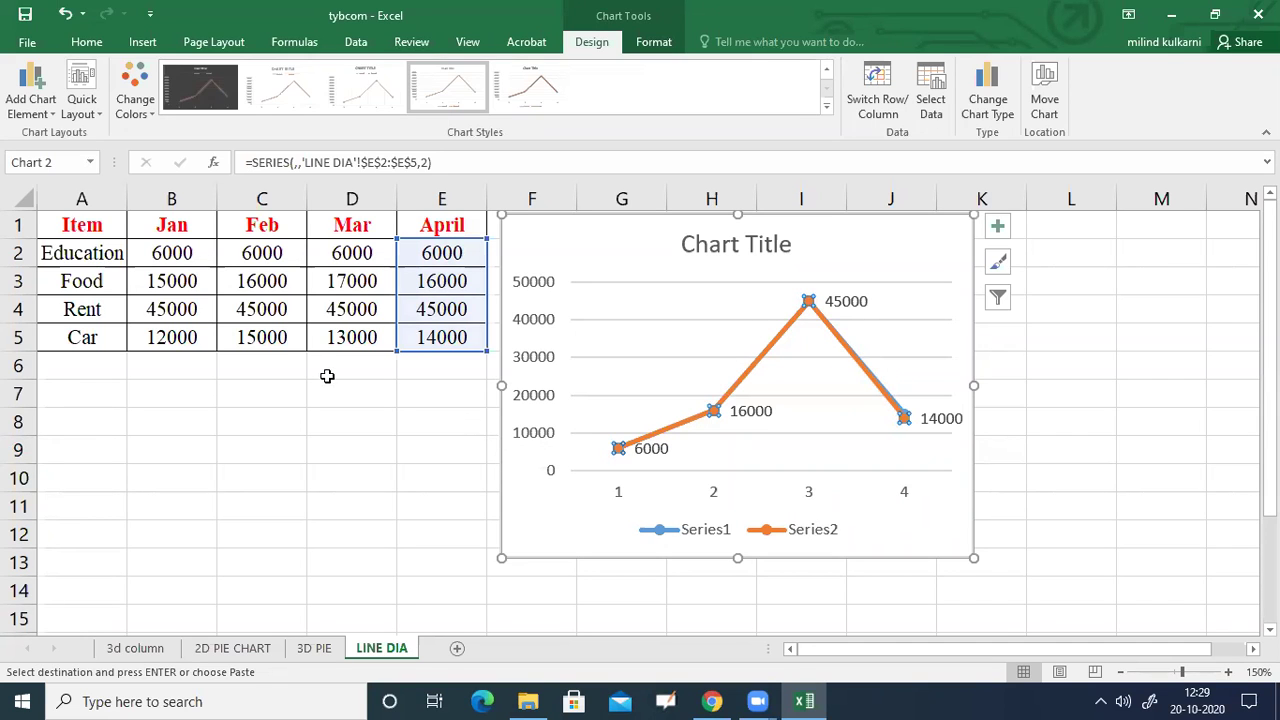
left_click_drag(282, 342, 277, 251)
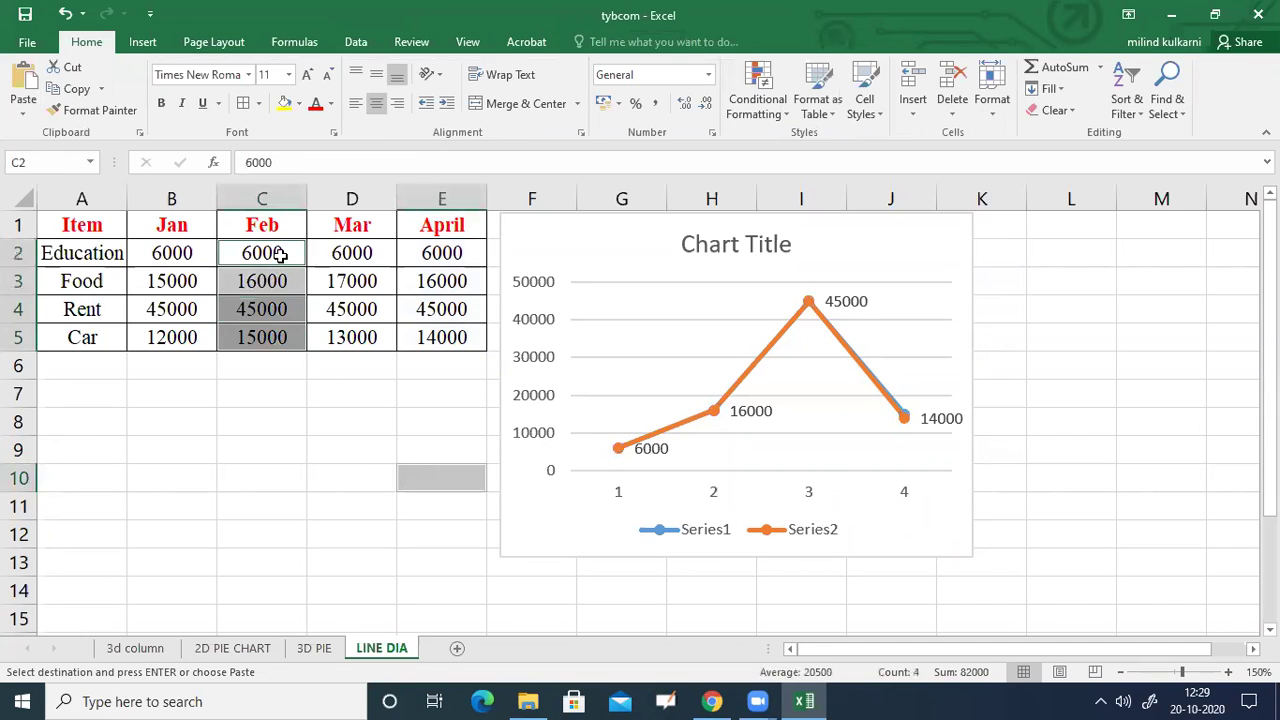
left_click(287, 397)
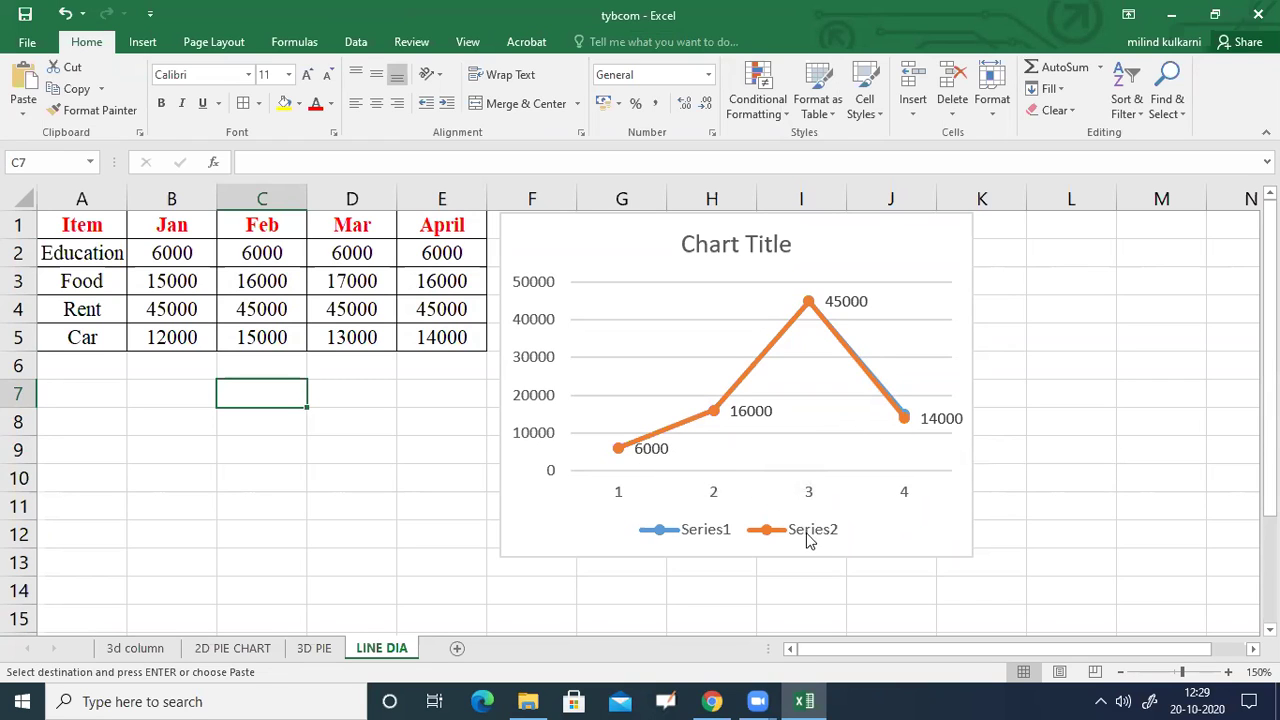
left_click(837, 424)
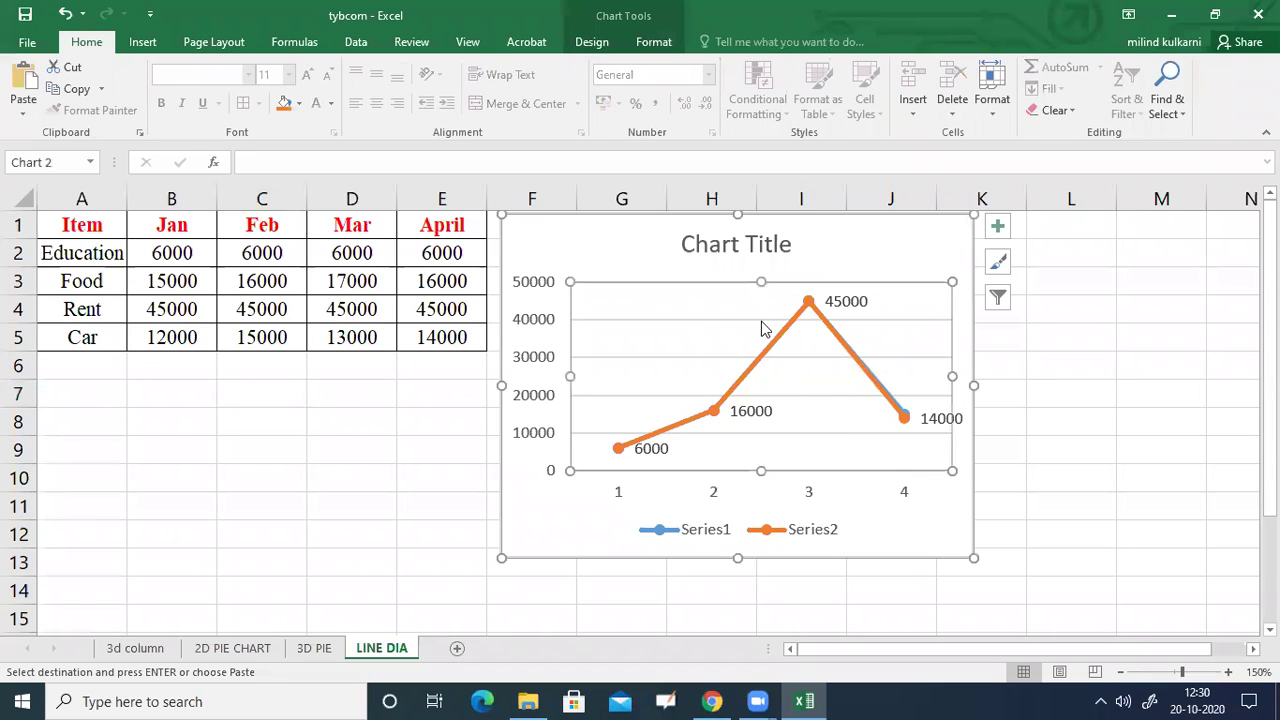
left_click(411, 446)
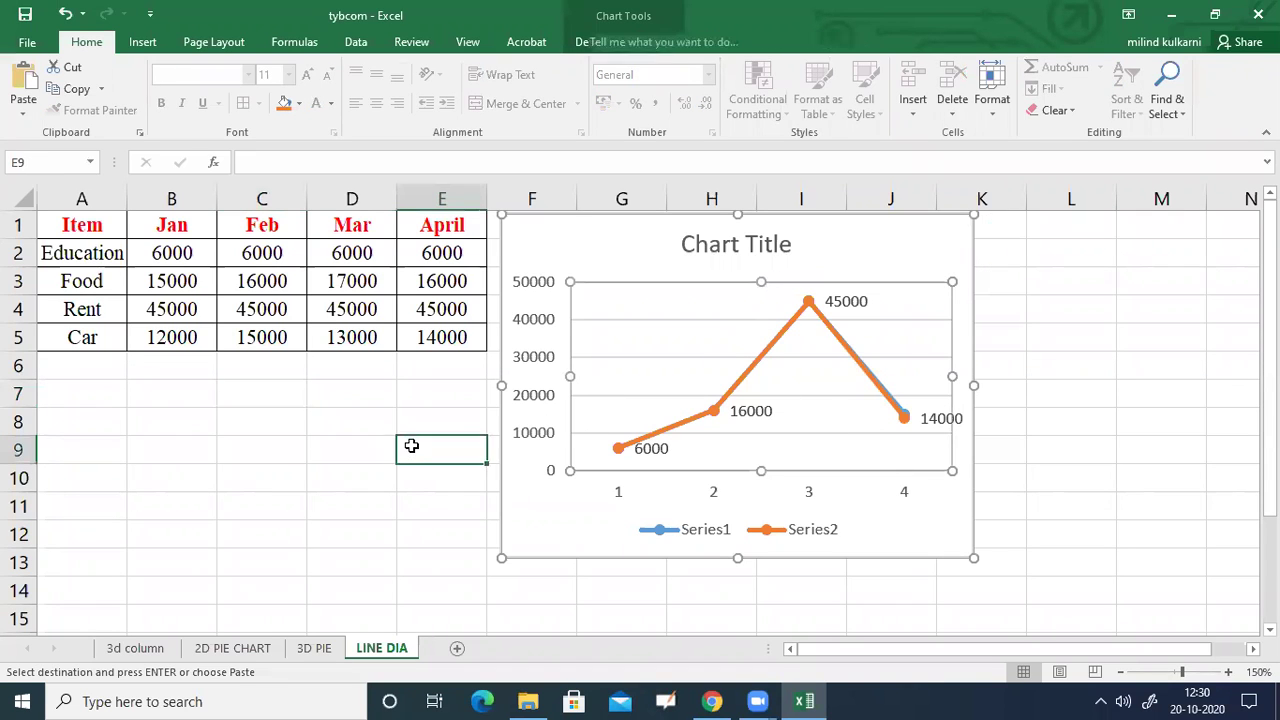